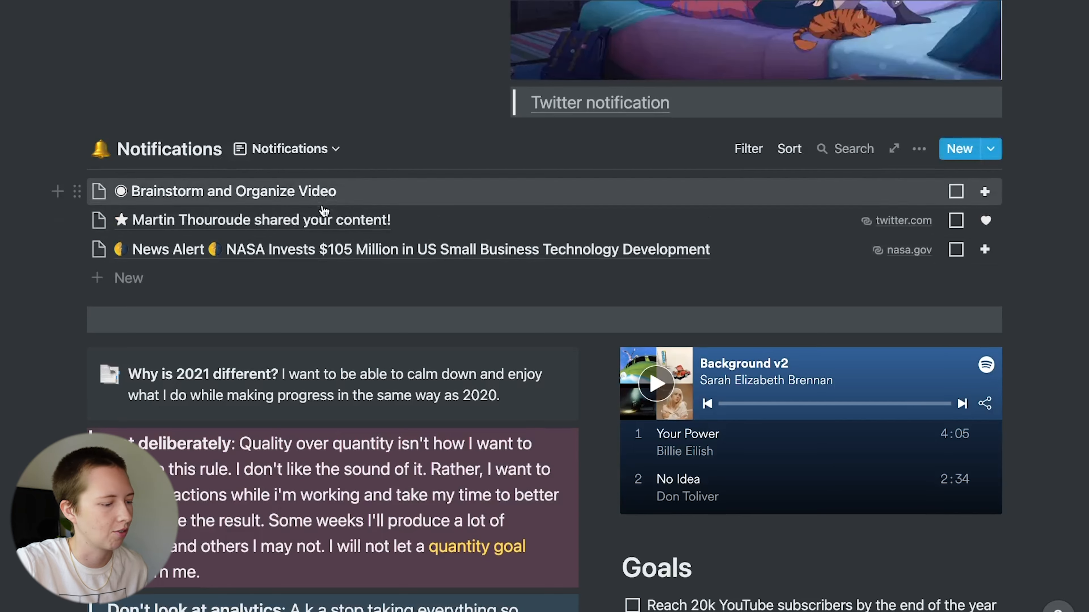
- Open the List Of Queries page and look through it
scroll(235, 346, "down", 5)
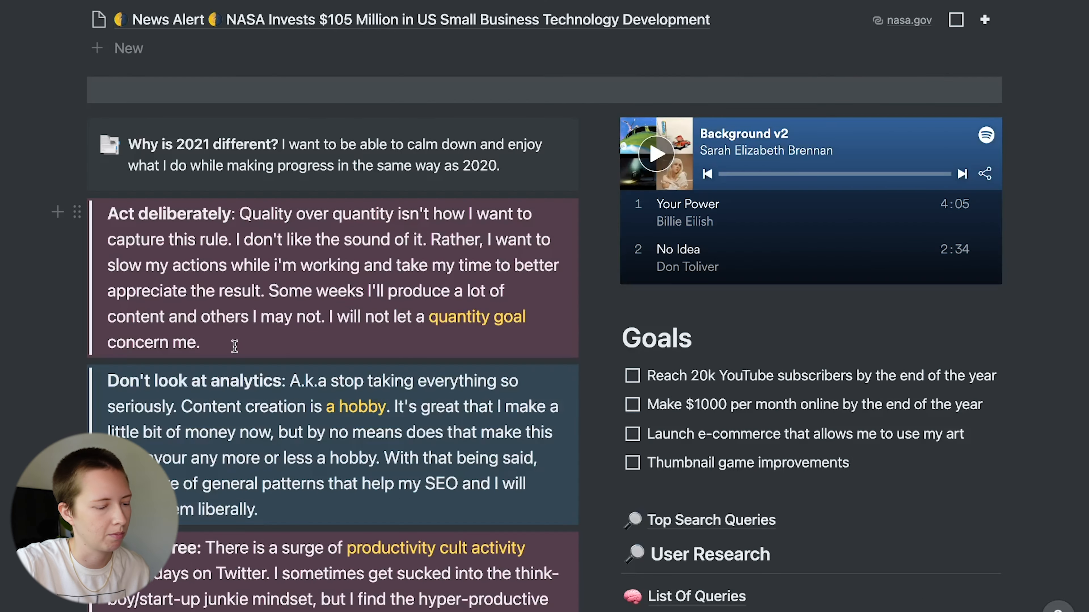
scroll(235, 346, "down", 2)
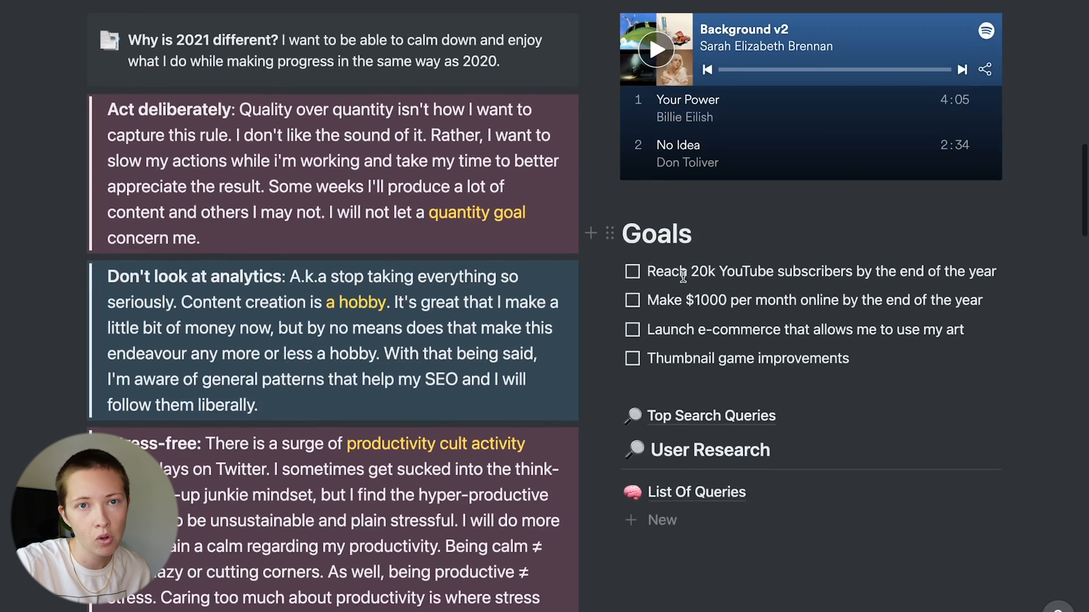
scroll(689, 305, "down", 3)
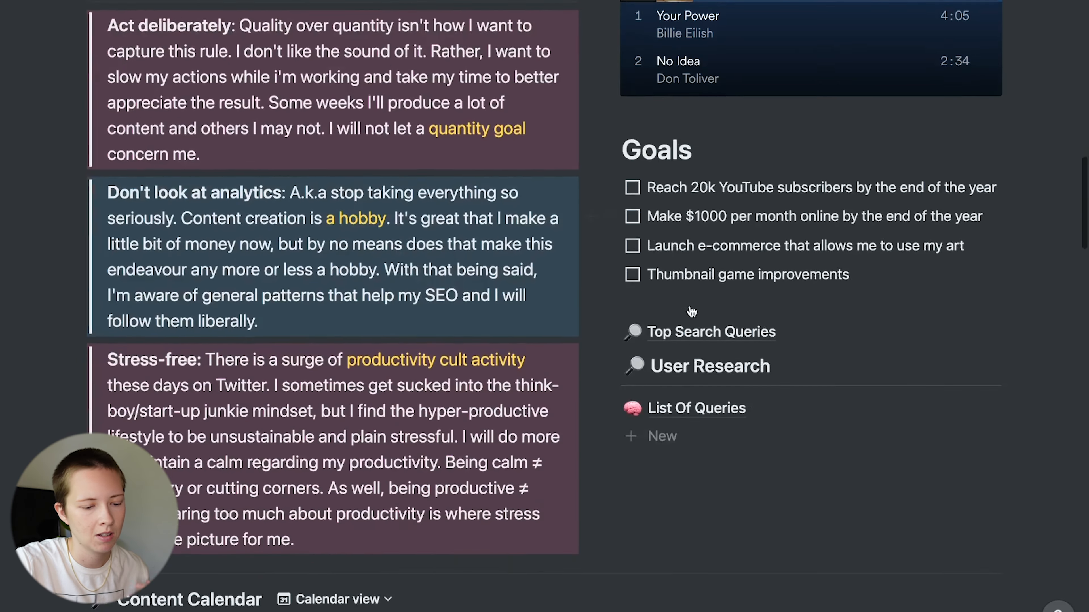
scroll(670, 307, "down", 2)
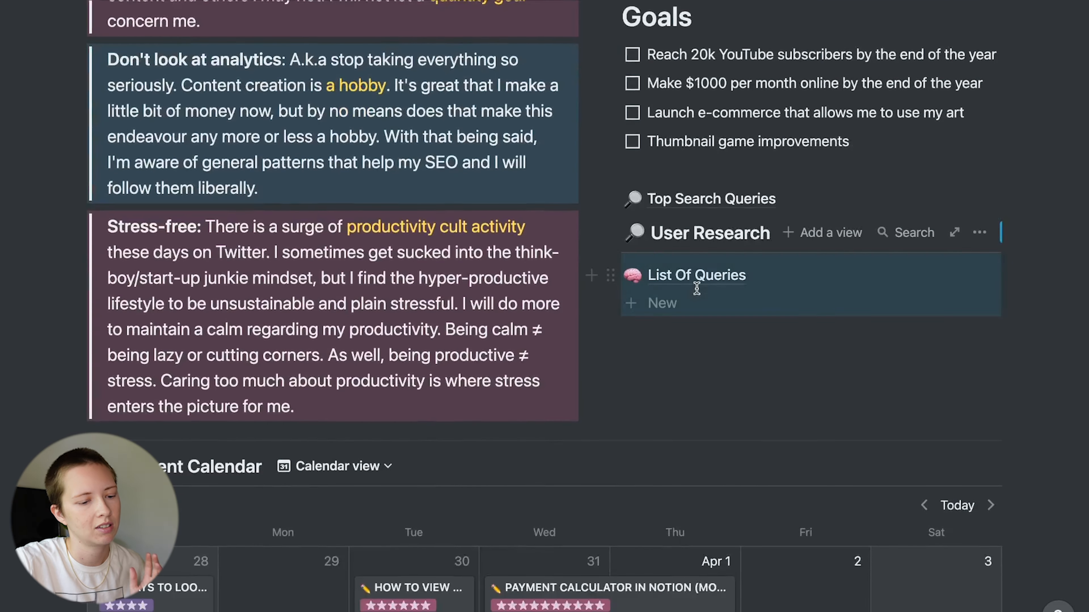
left_click(695, 273)
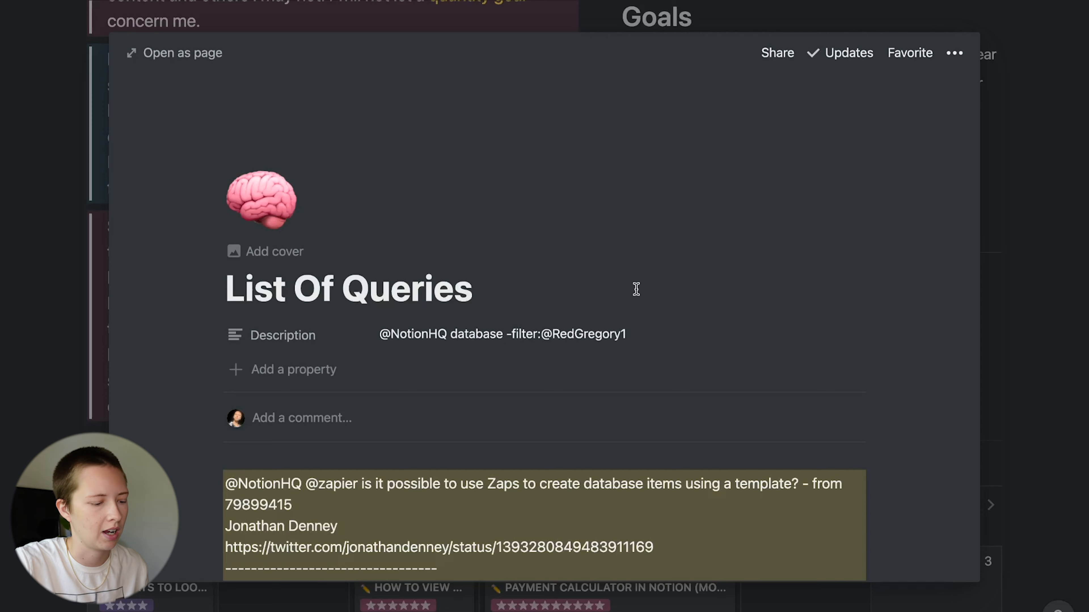
scroll(637, 289, "down", 5)
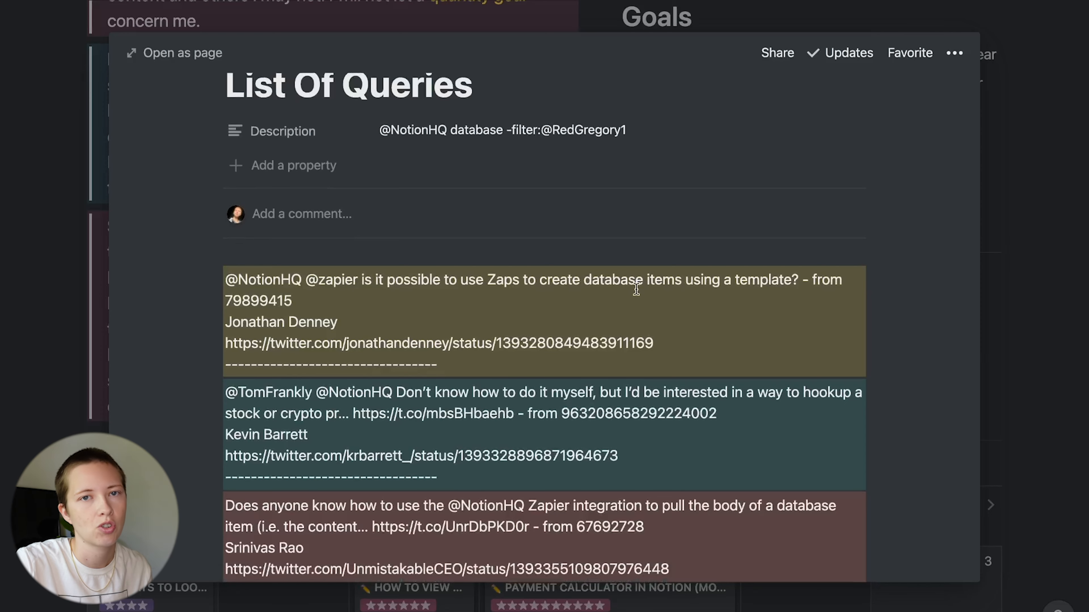
scroll(636, 289, "up", 1)
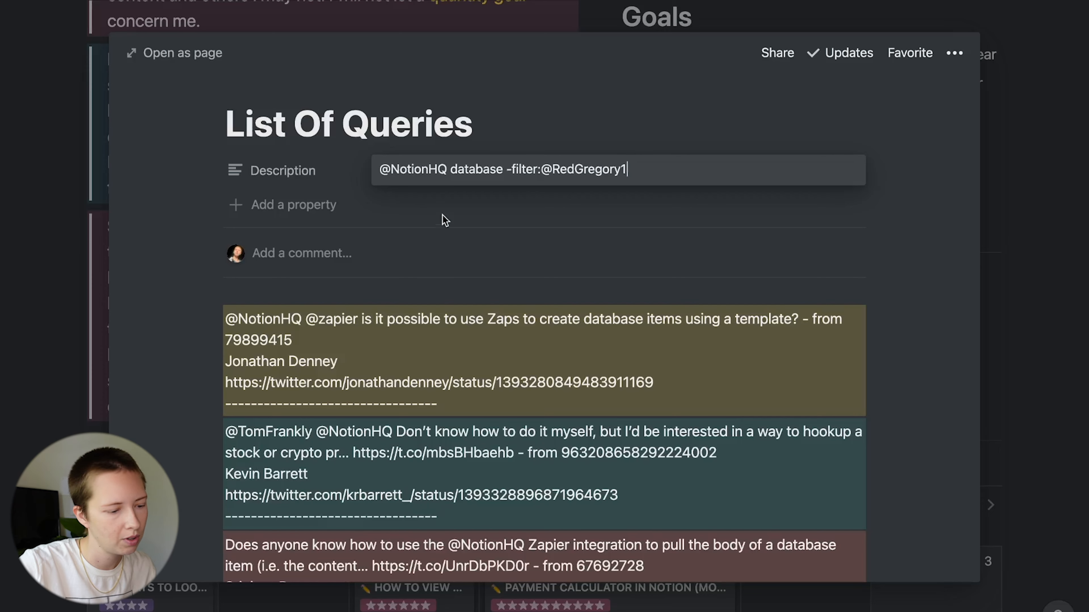
- Highlight part of the Twitter search query, then close the List Of Queries page
left_click_drag(450, 169, 506, 171)
left_click(647, 183)
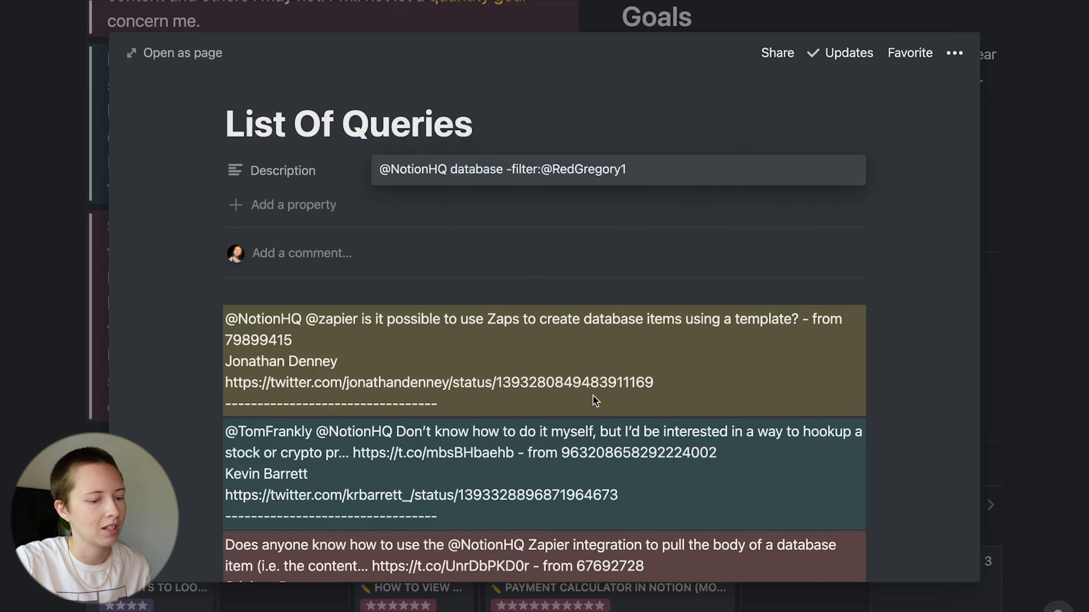
scroll(593, 396, "down", 5)
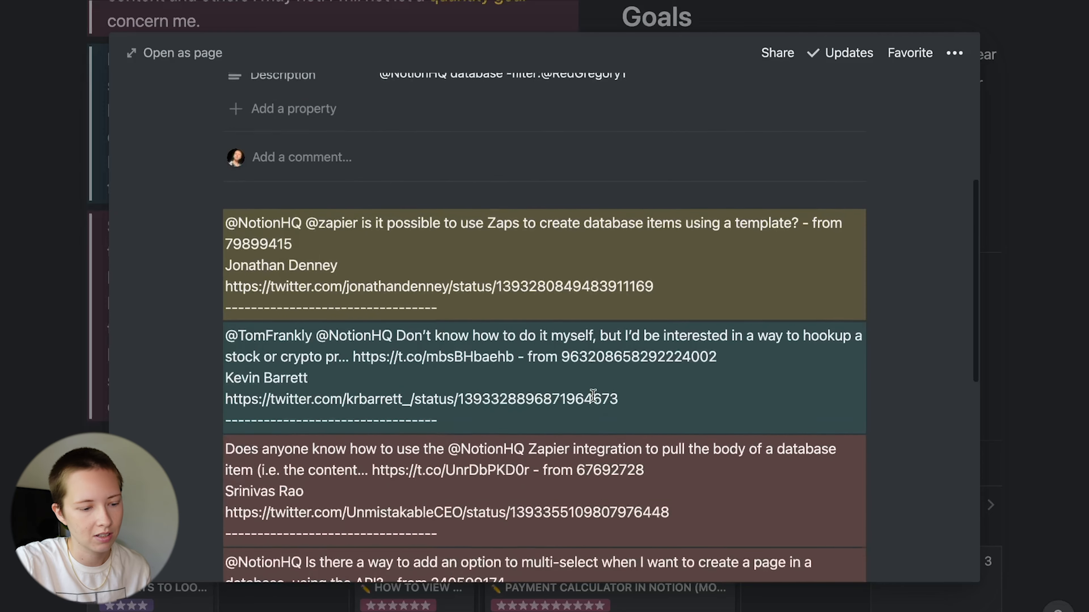
scroll(593, 395, "down", 6)
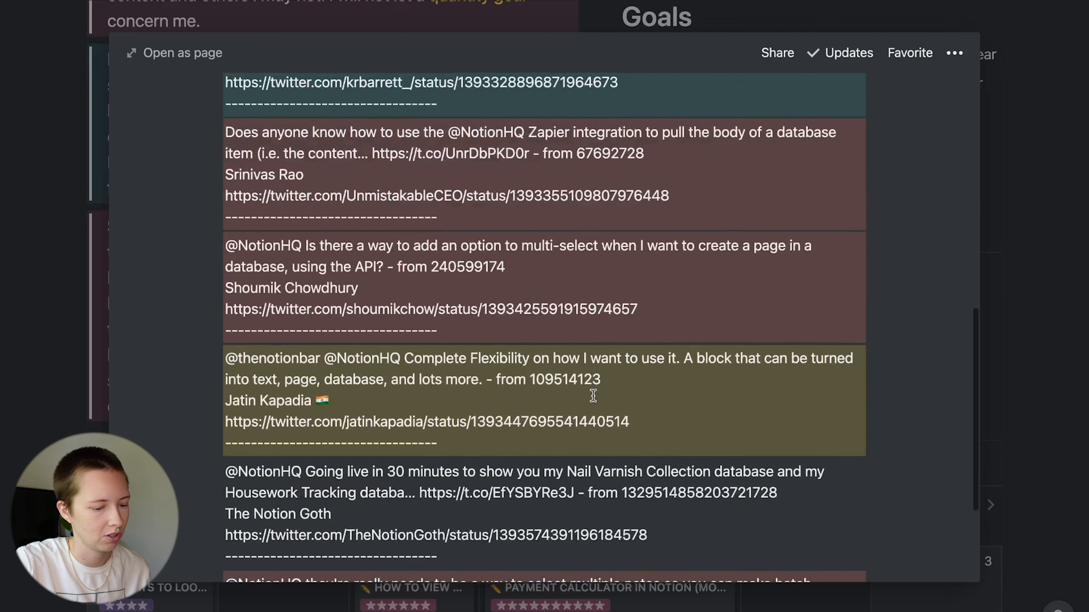
scroll(593, 396, "down", 2)
scroll(593, 396, "up", 15)
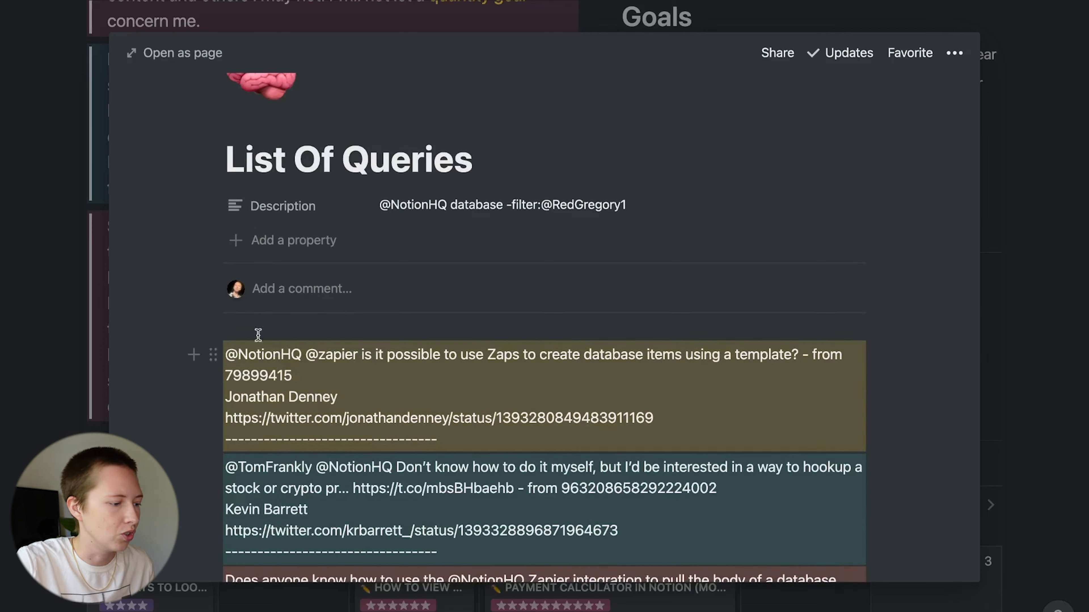
left_click(70, 275)
scroll(60, 351, "up", 15)
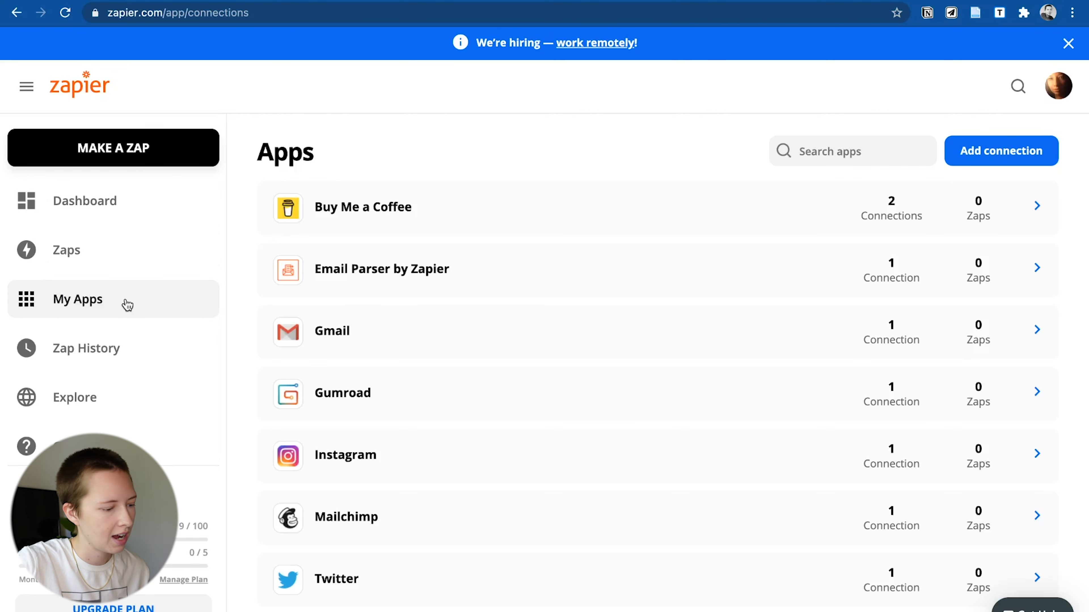
- Add a new app connection by searching 'notion' and choosing Notion
left_click(988, 153)
type("not")
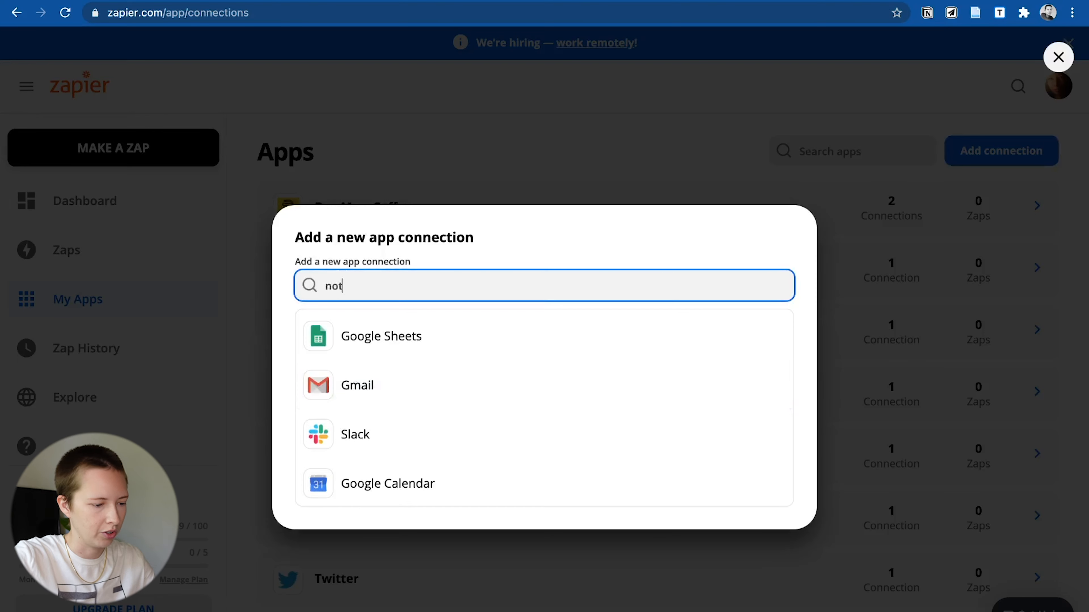
type("ion")
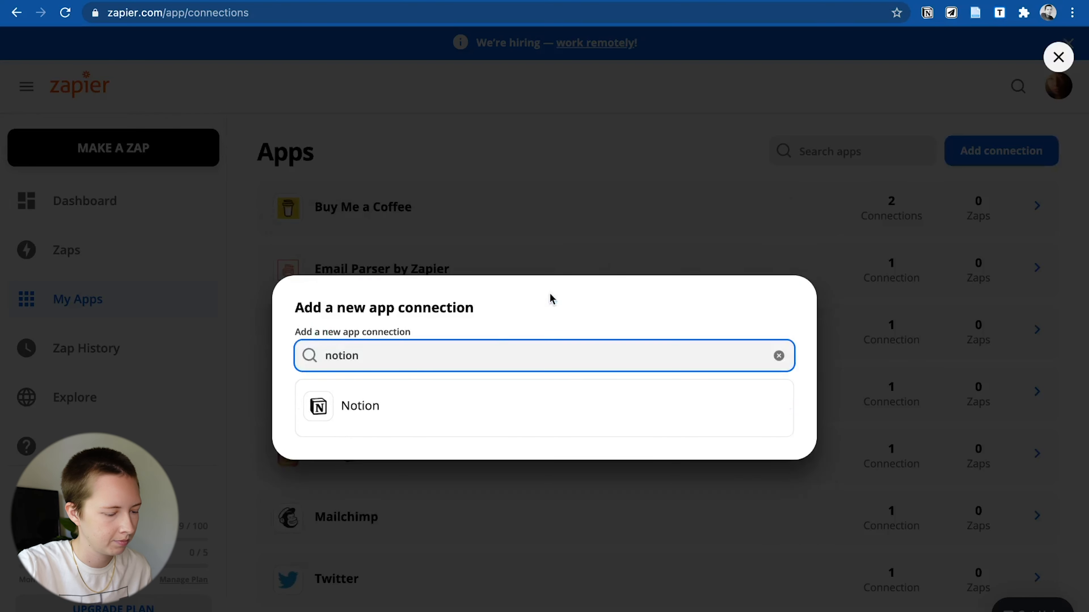
left_click(359, 419)
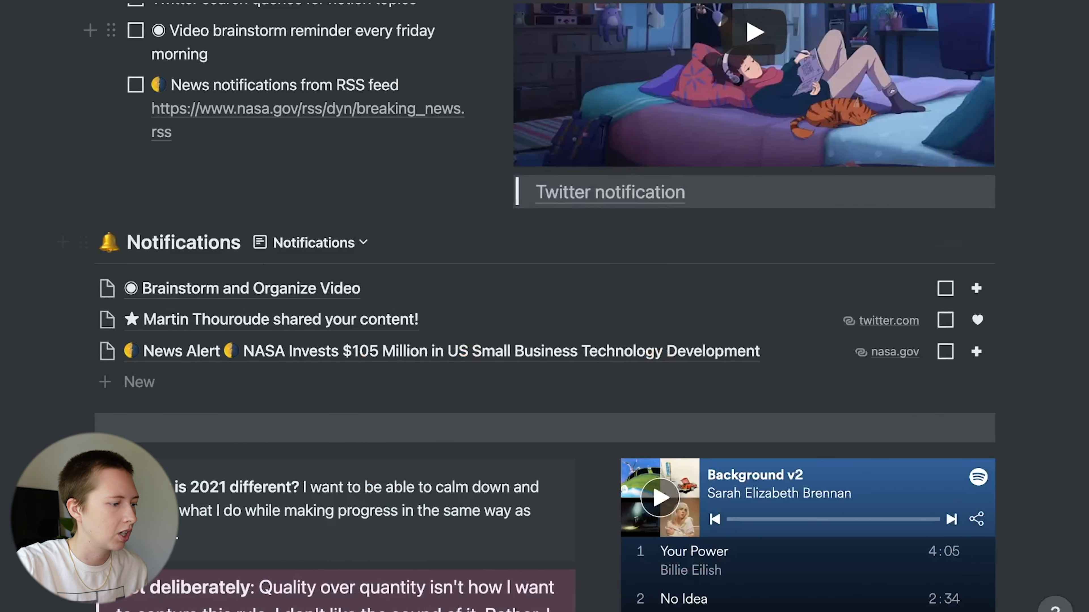
- Go from Notion's Settings & Members Integrations to the page for developing your own integrations
key("super+backslash")
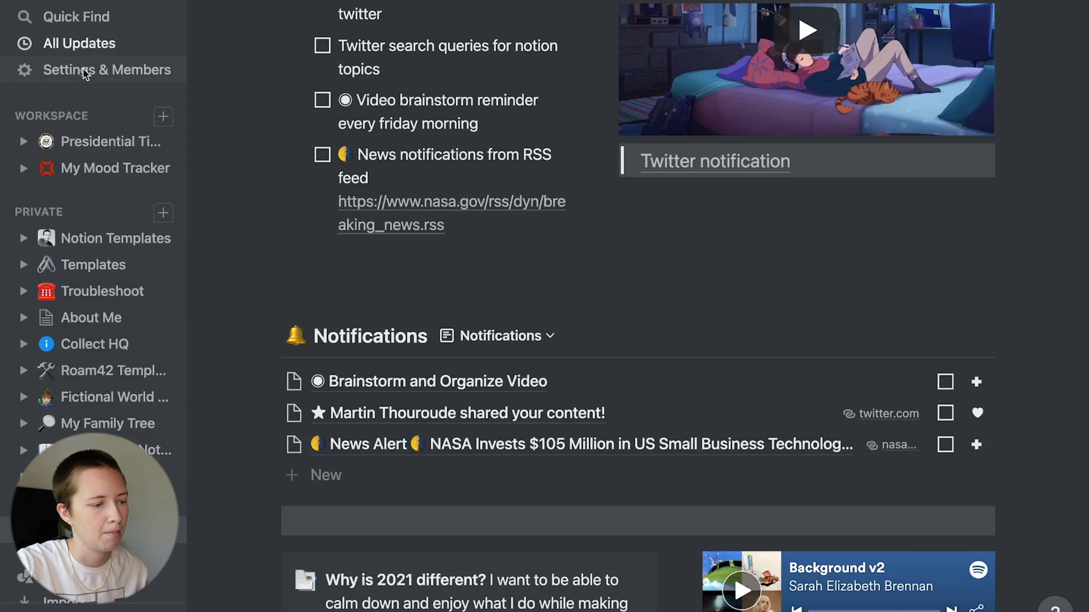
left_click(85, 71)
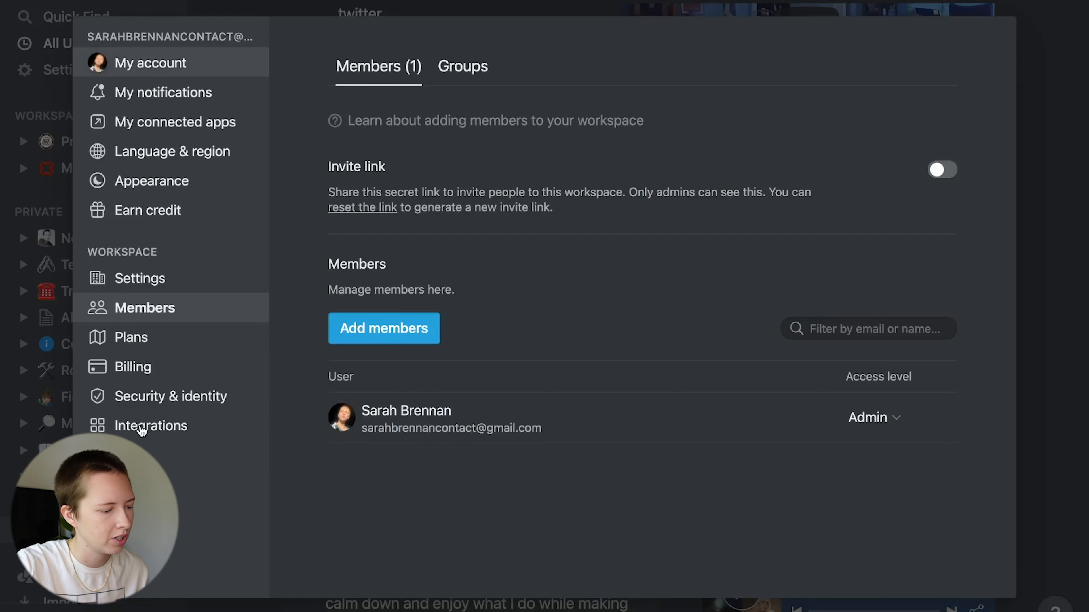
left_click(143, 428)
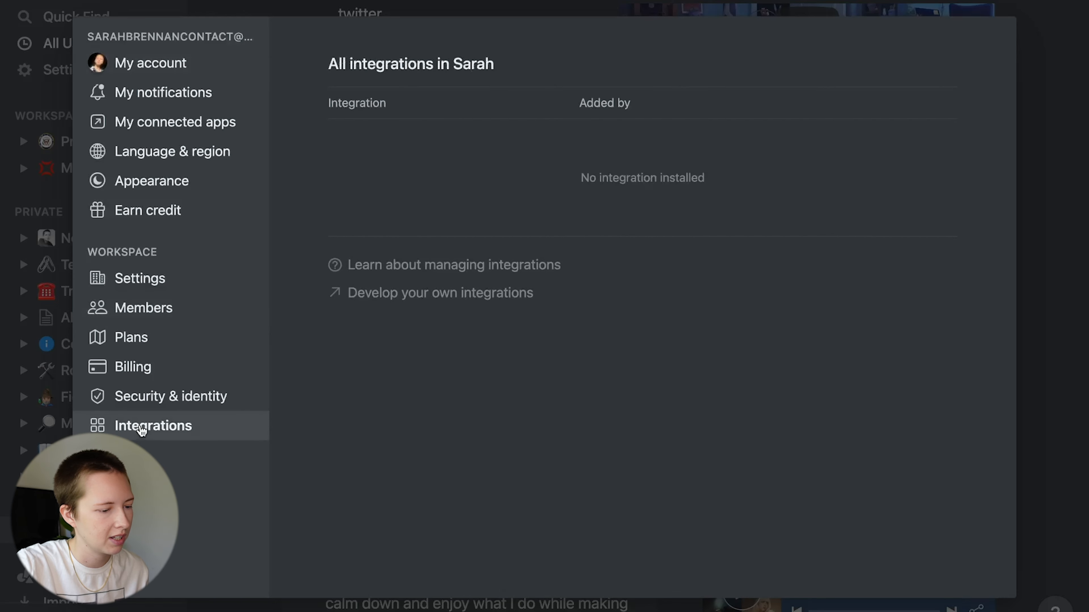
left_click(497, 296)
scroll(300, 326, "down", 1)
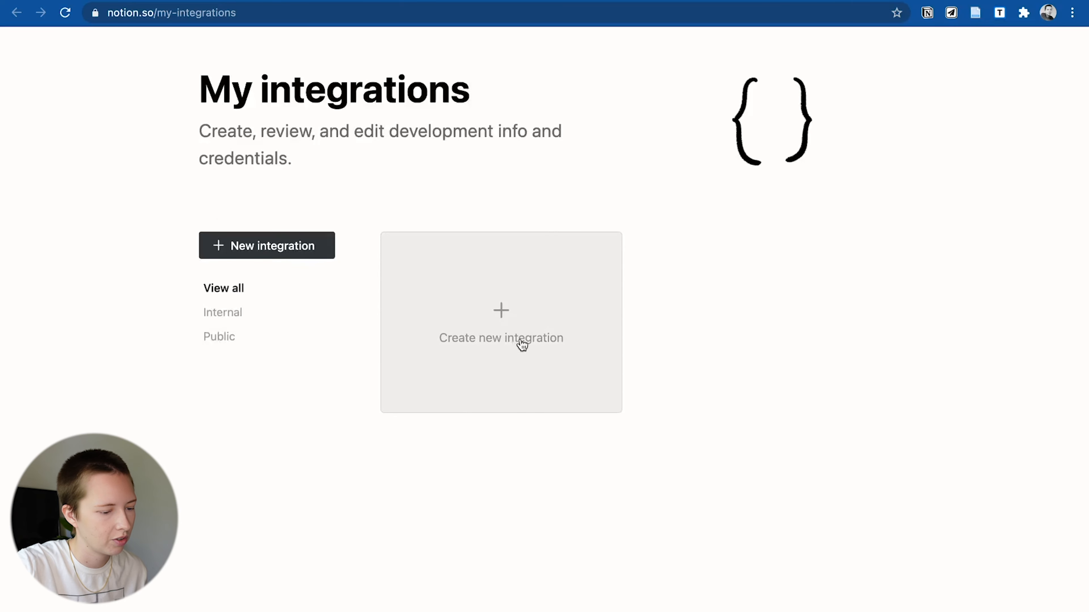
- Create a new internal integration named Zapier Bot and submit it
left_click(520, 343)
scroll(472, 406, "down", 2)
type("Xapier Bot")
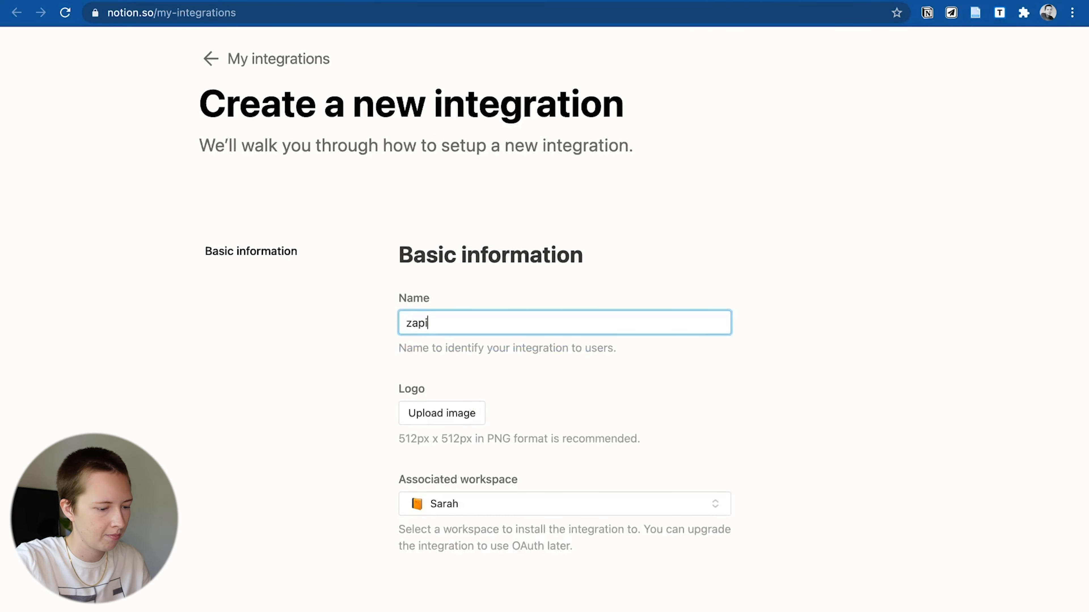
scroll(316, 404, "down", 4)
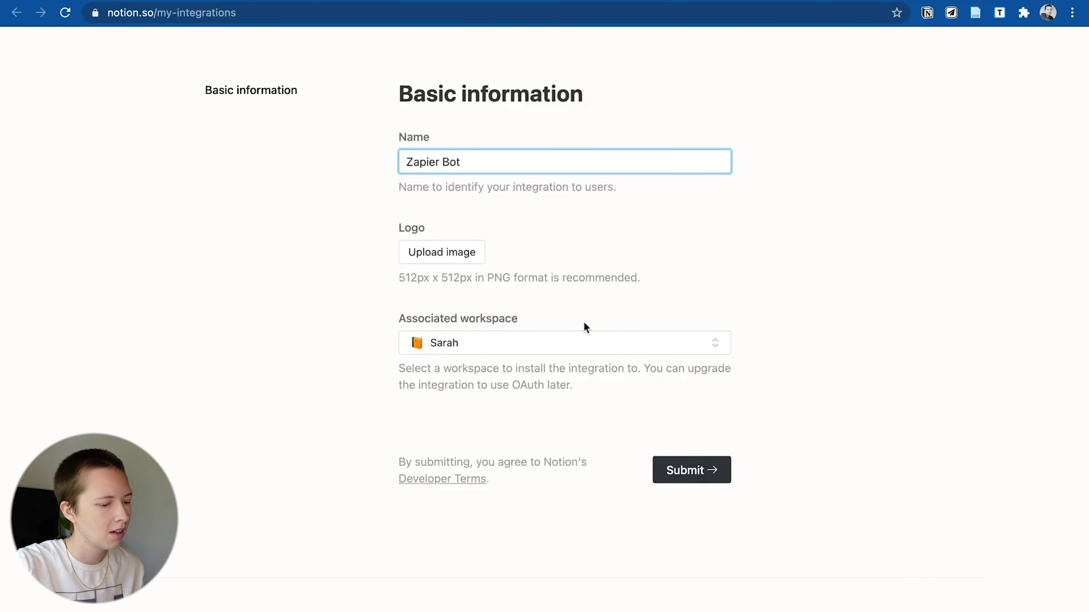
left_click(682, 470)
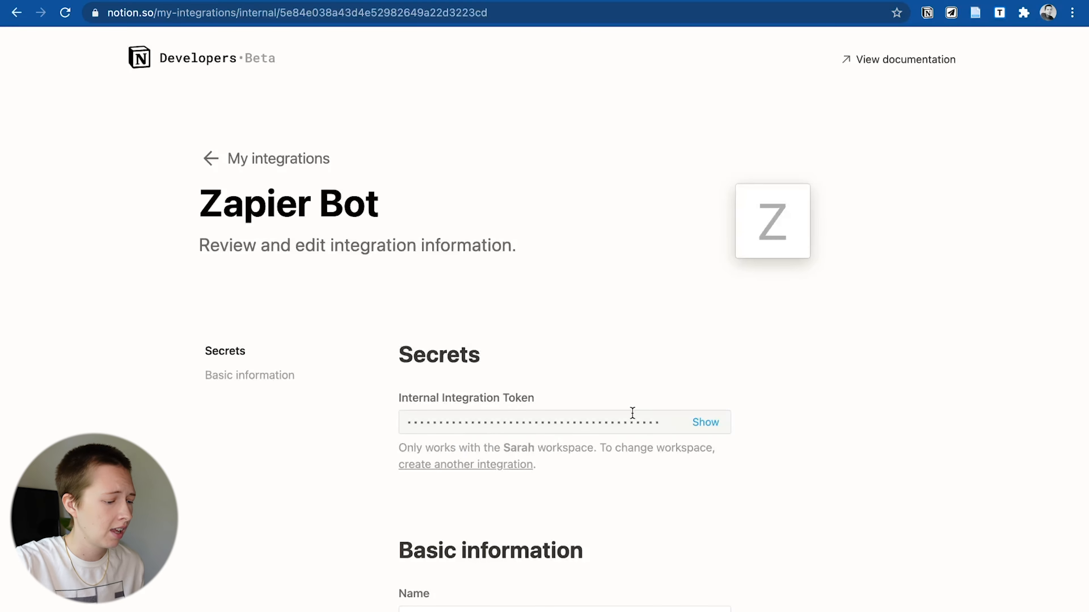
scroll(632, 413, "down", 9)
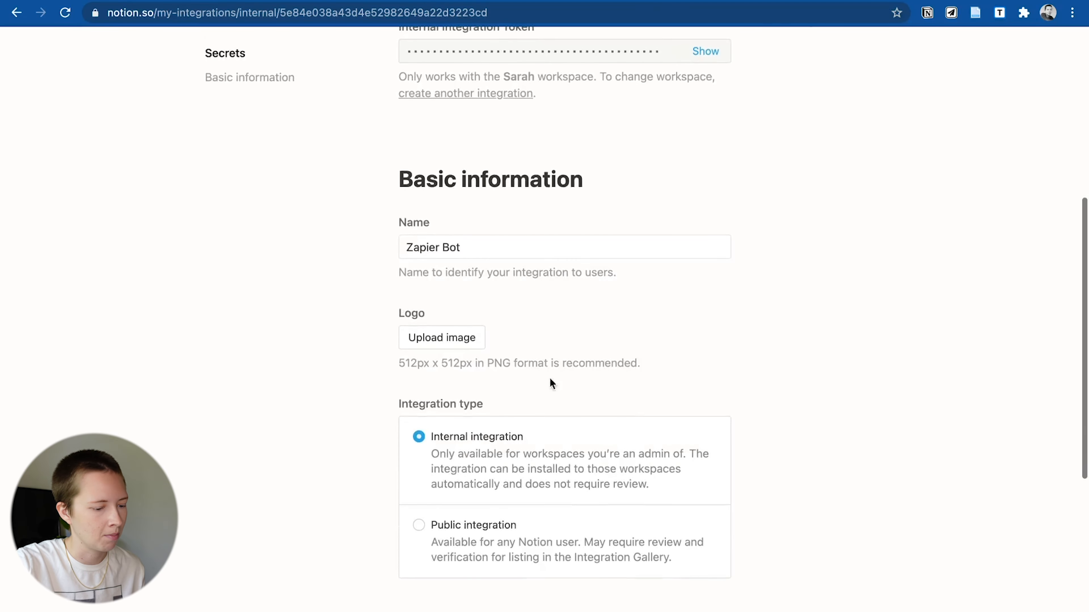
scroll(557, 428, "down", 4)
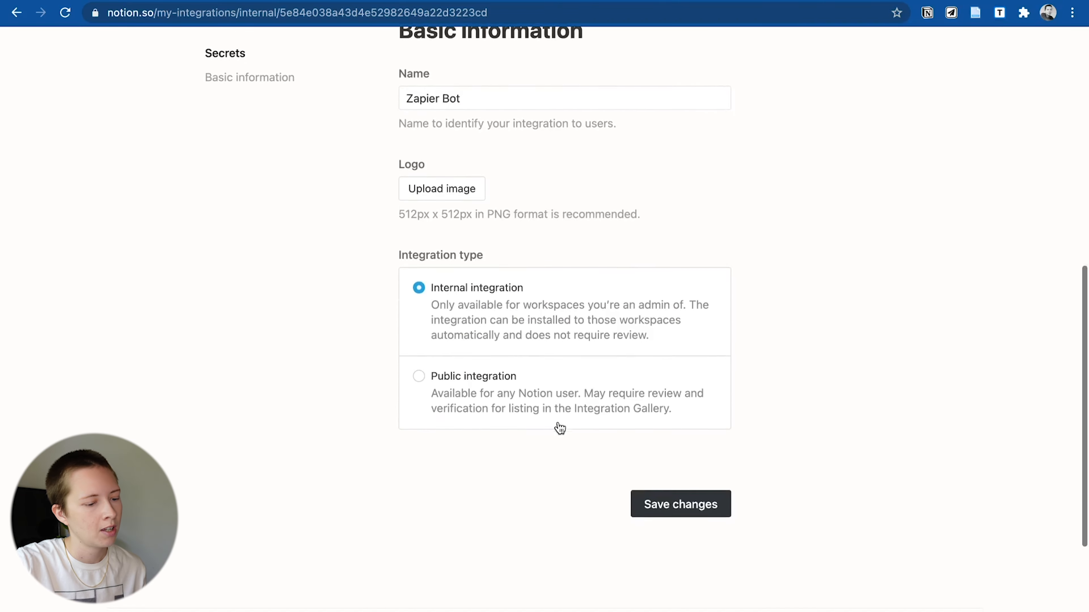
scroll(559, 428, "up", 7)
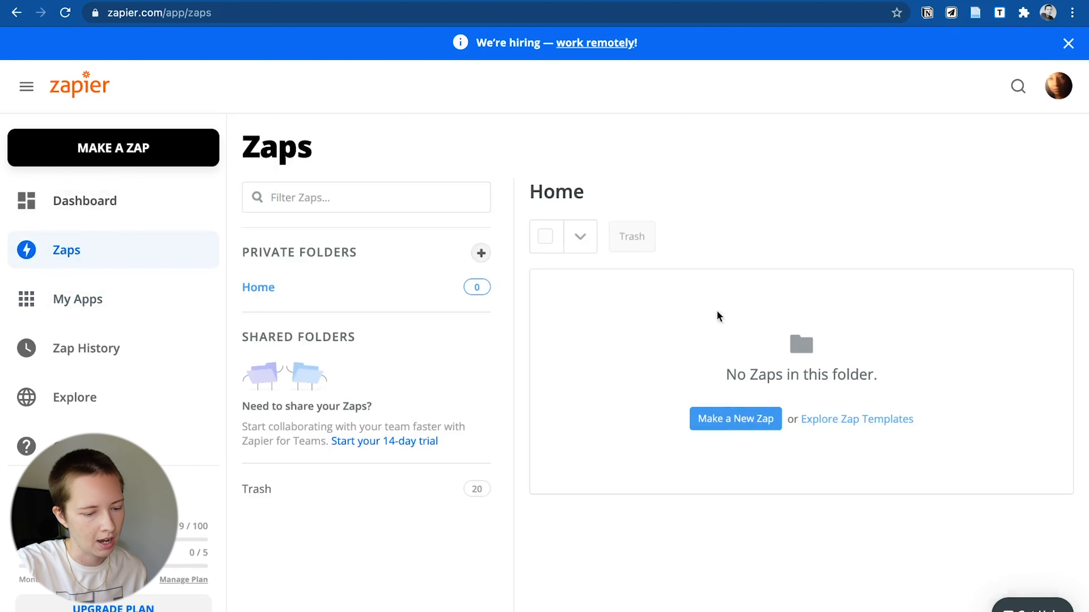
- Use Make a Zap to create a new, unnamed Zap in the editor
left_click(704, 418)
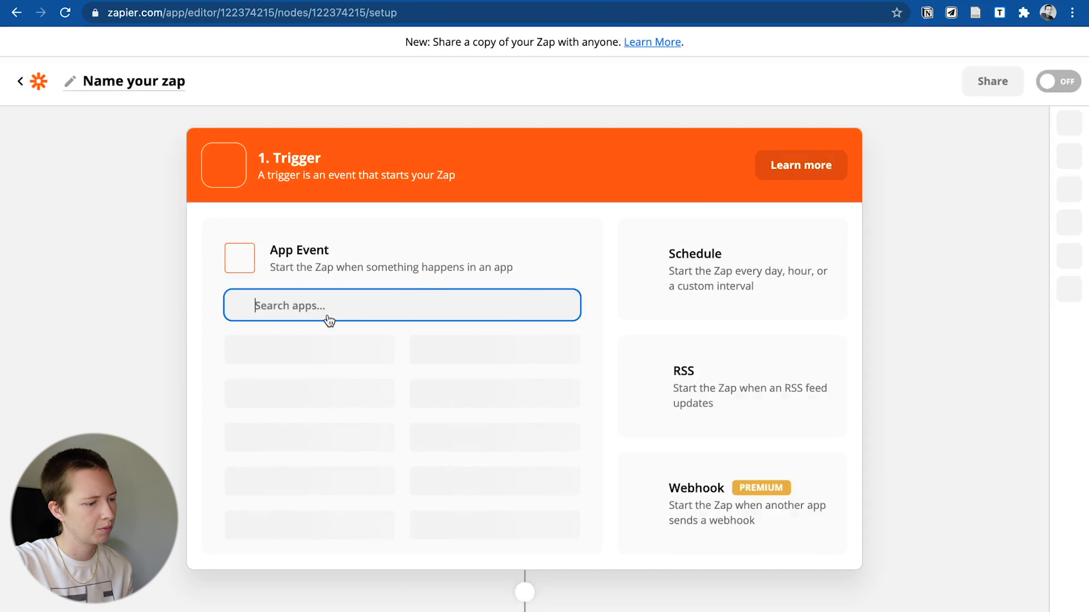
- Name the Zap 'New Sale' and set its trigger to Gumroad's Sale event
left_click(155, 84)
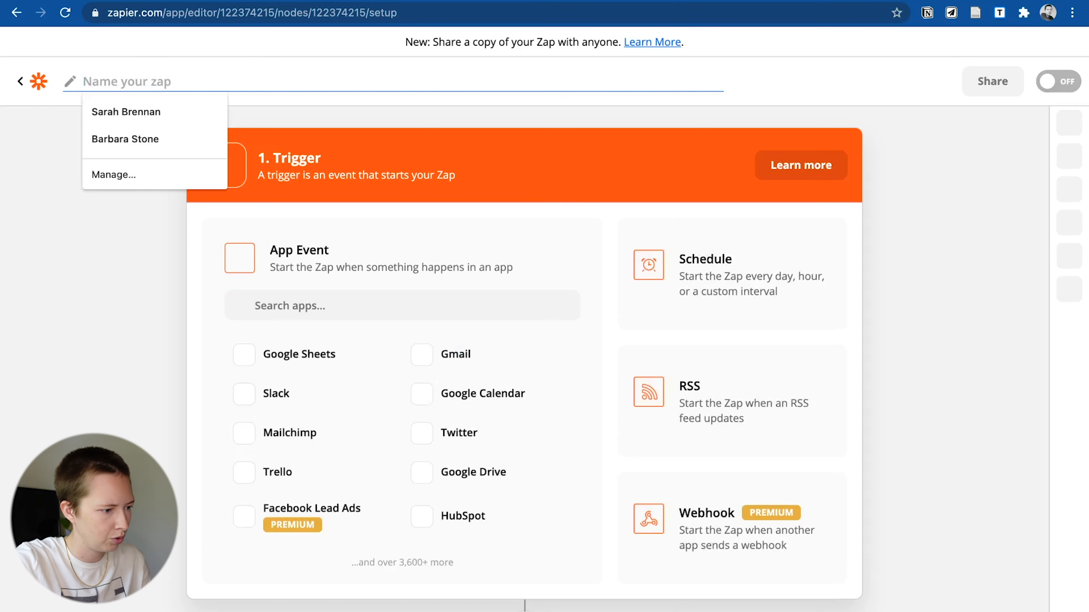
type("New Sale")
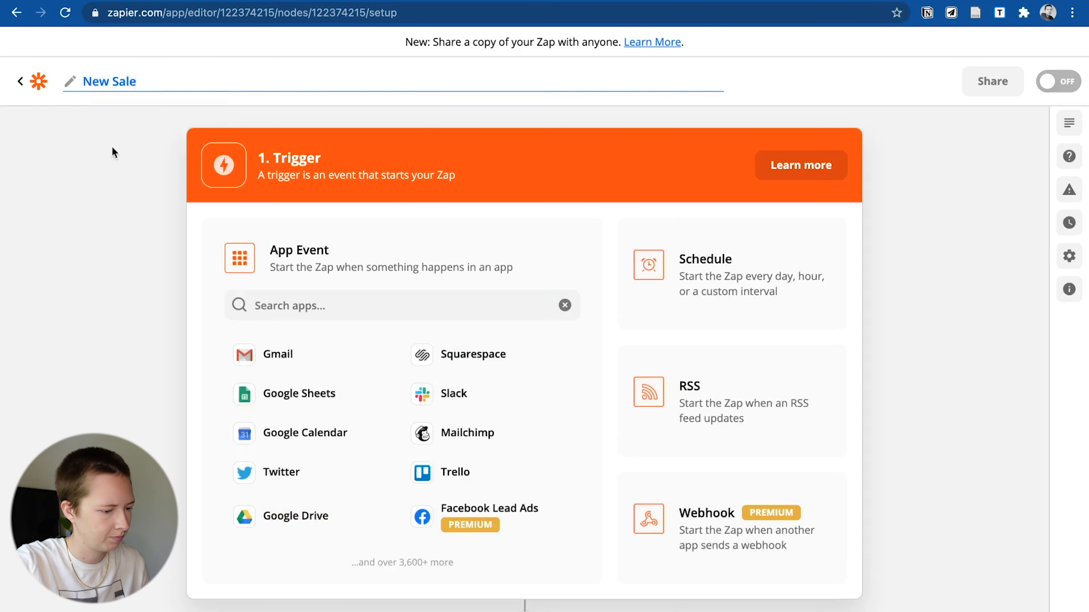
left_click(317, 306)
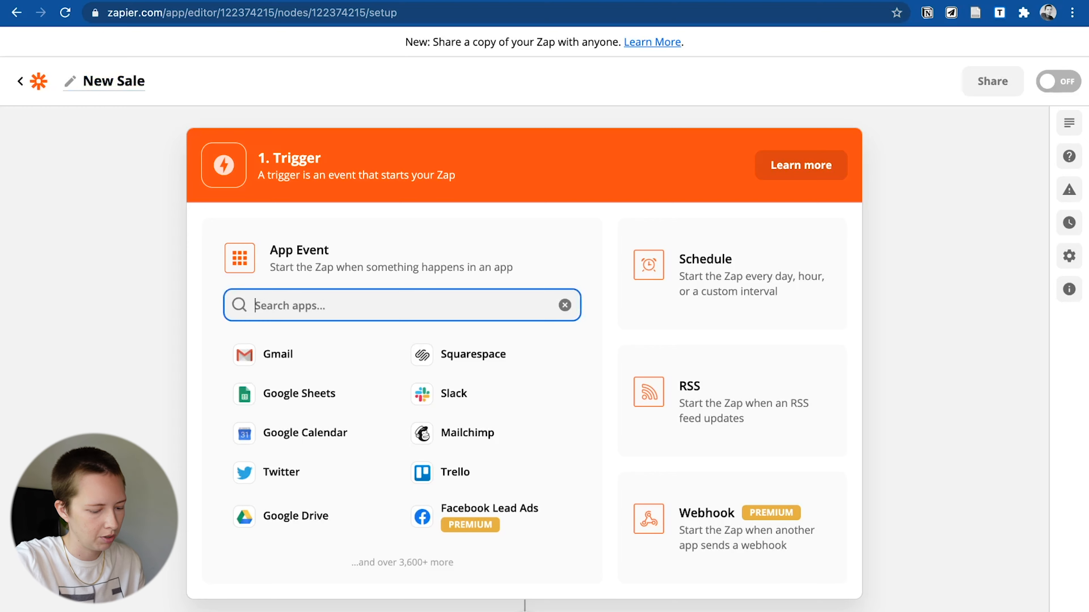
type("Gumro")
left_click(302, 359)
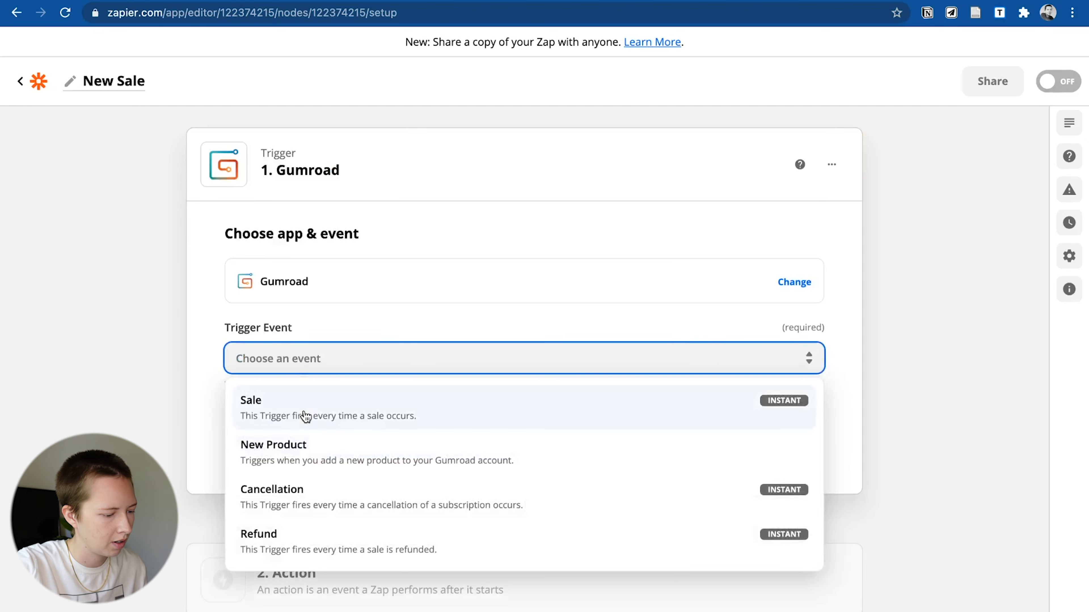
left_click(306, 418)
left_click(308, 454)
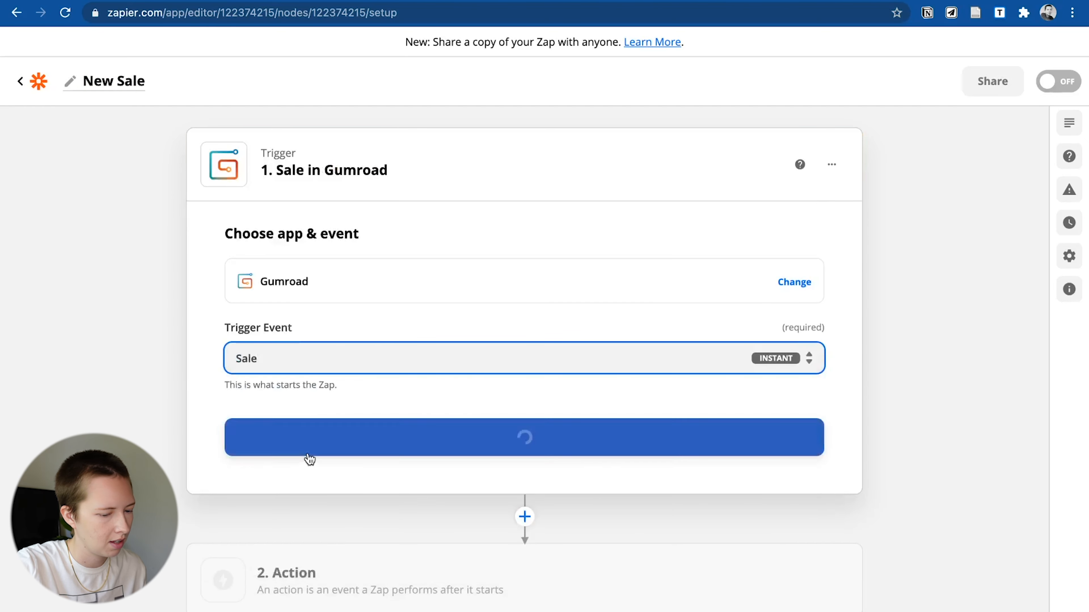
- Set the product to Premium Notion Library: Collect HQ, test the trigger, and keep Sale C
left_click(274, 335)
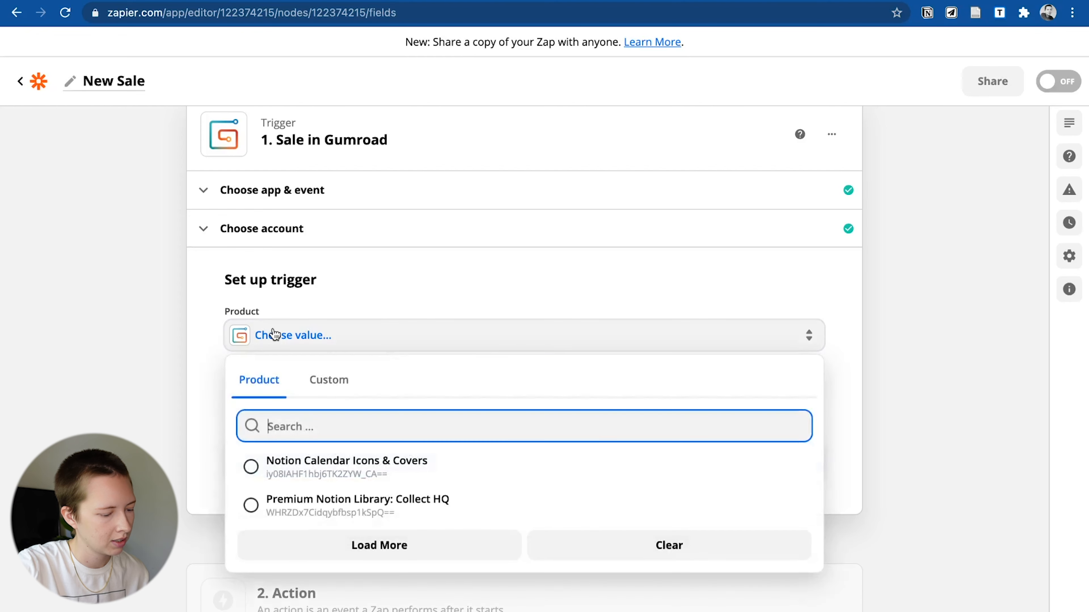
left_click(345, 515)
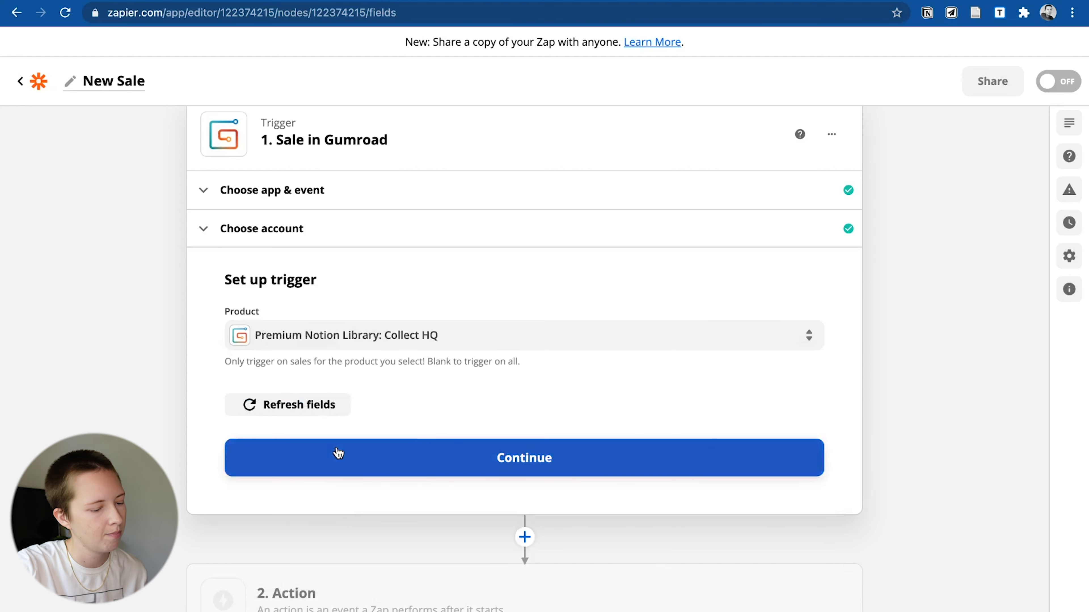
left_click(338, 452)
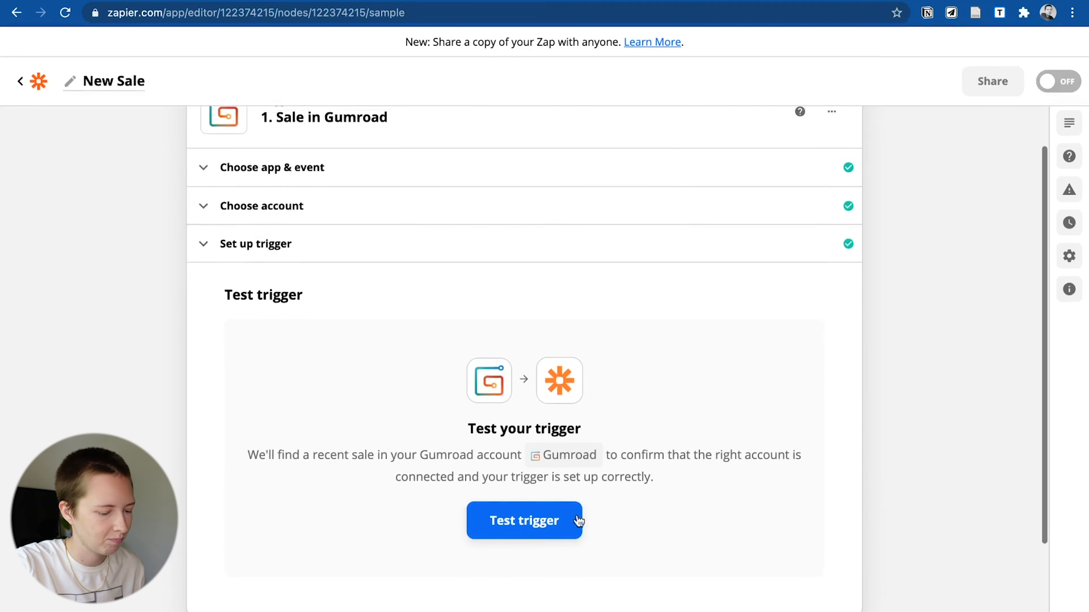
left_click(556, 524)
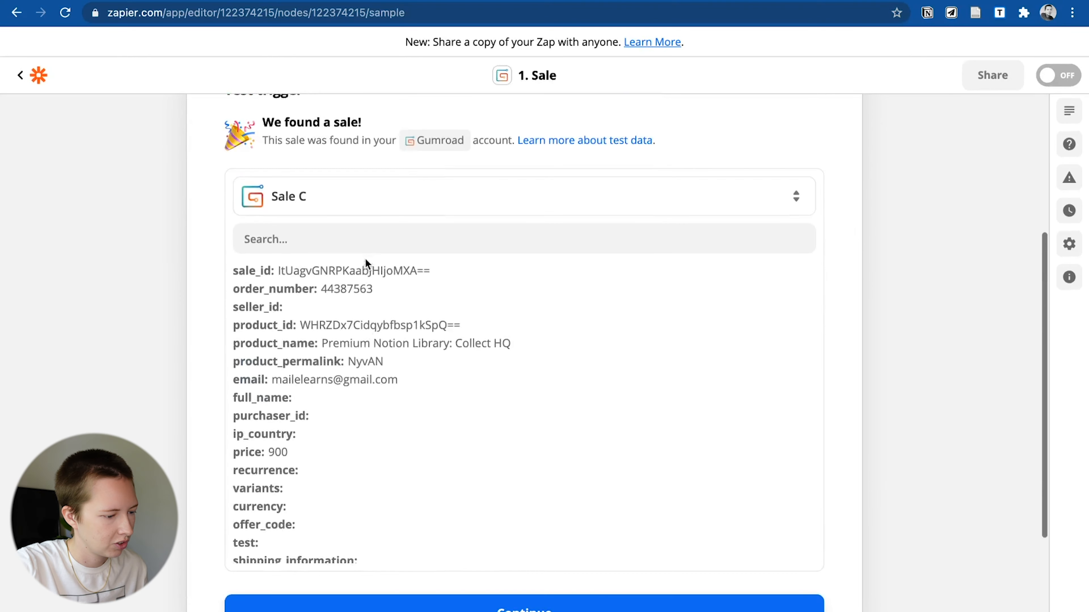
left_click(317, 213)
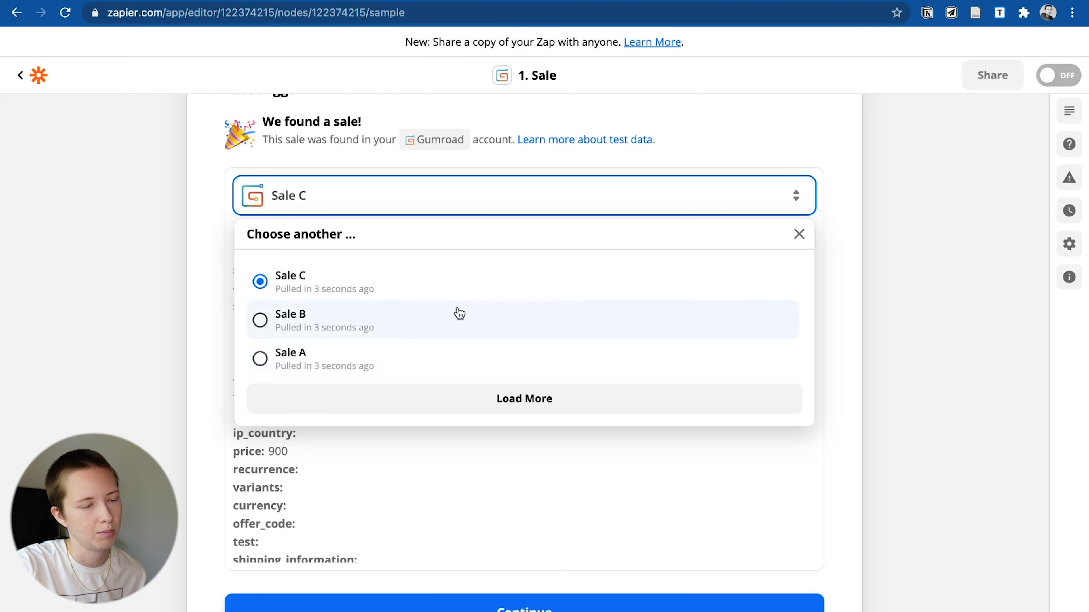
left_click(136, 321)
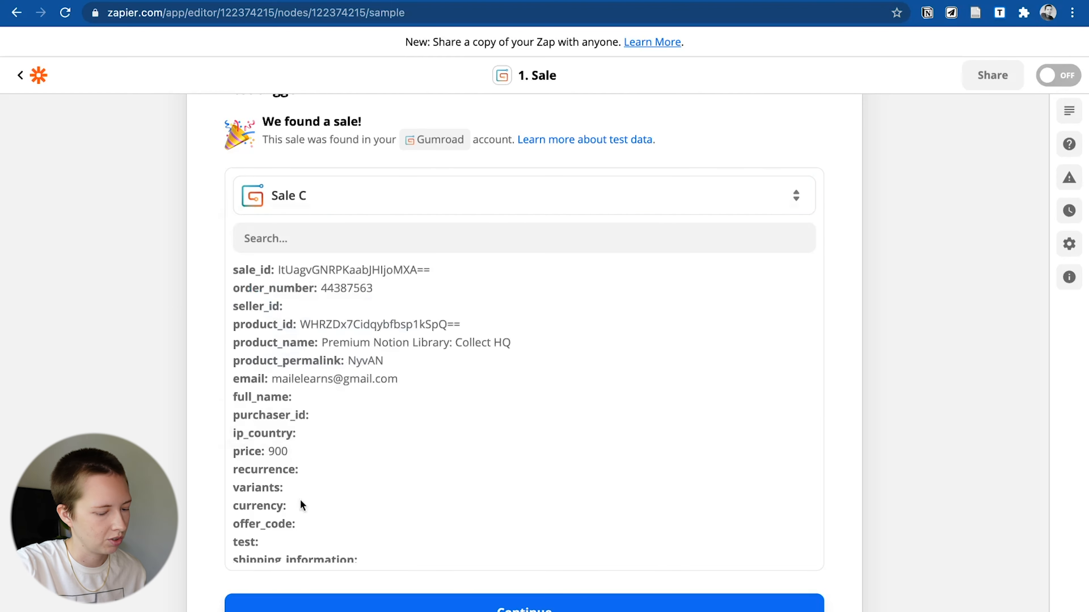
scroll(302, 506, "down", 3)
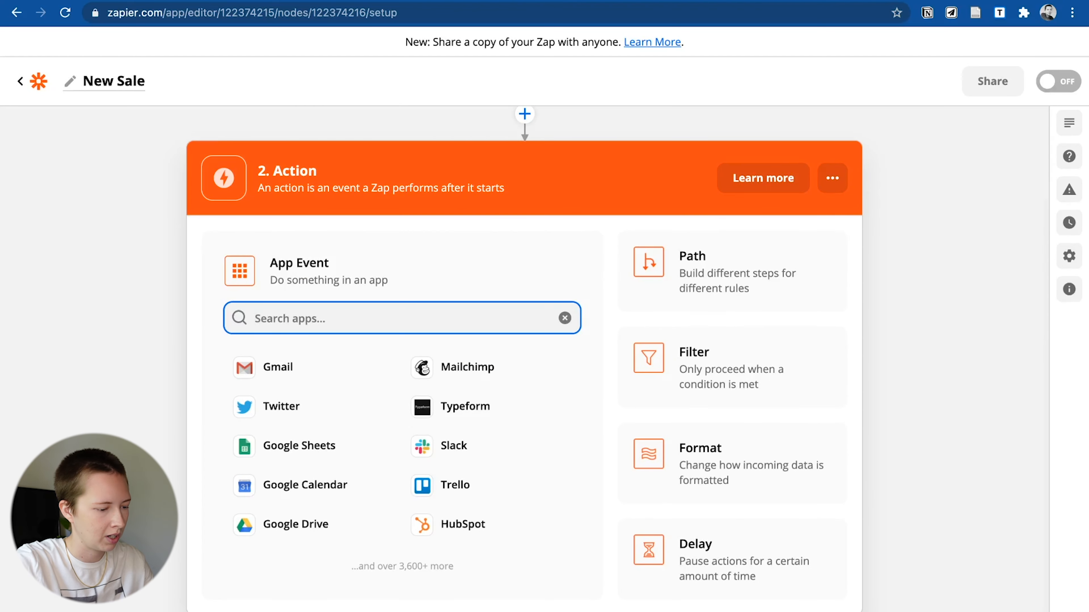
- Make step 2 a Notion Create Database Item action
type("notion")
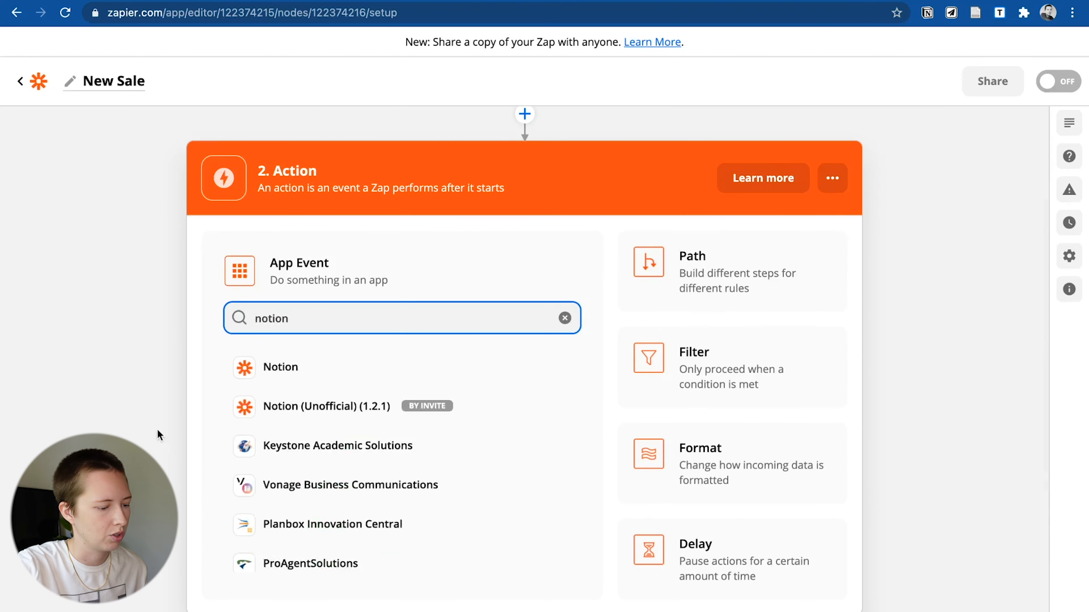
left_click(336, 378)
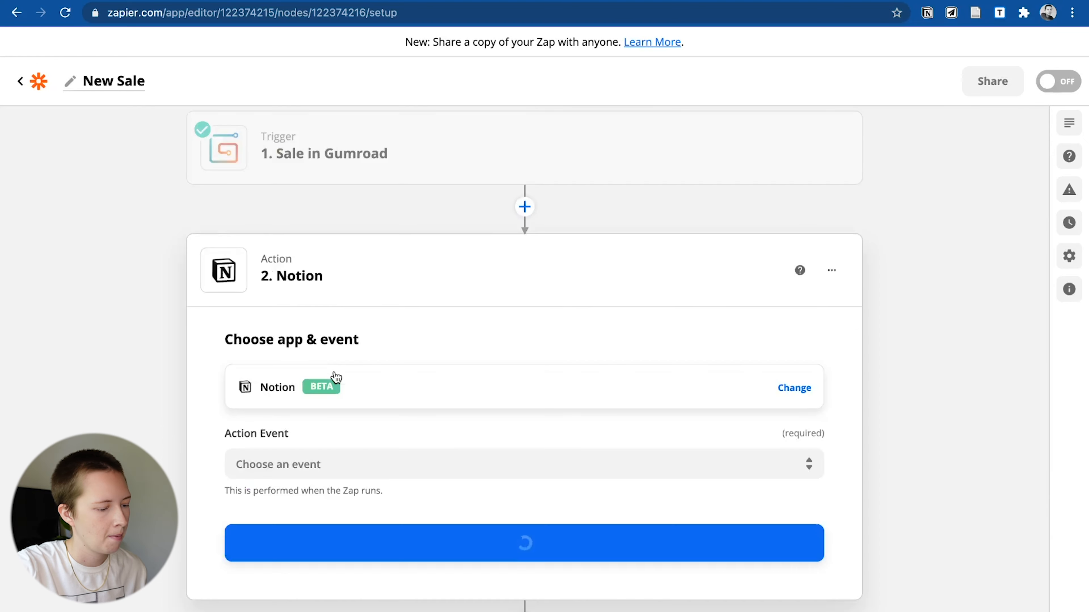
left_click(299, 449)
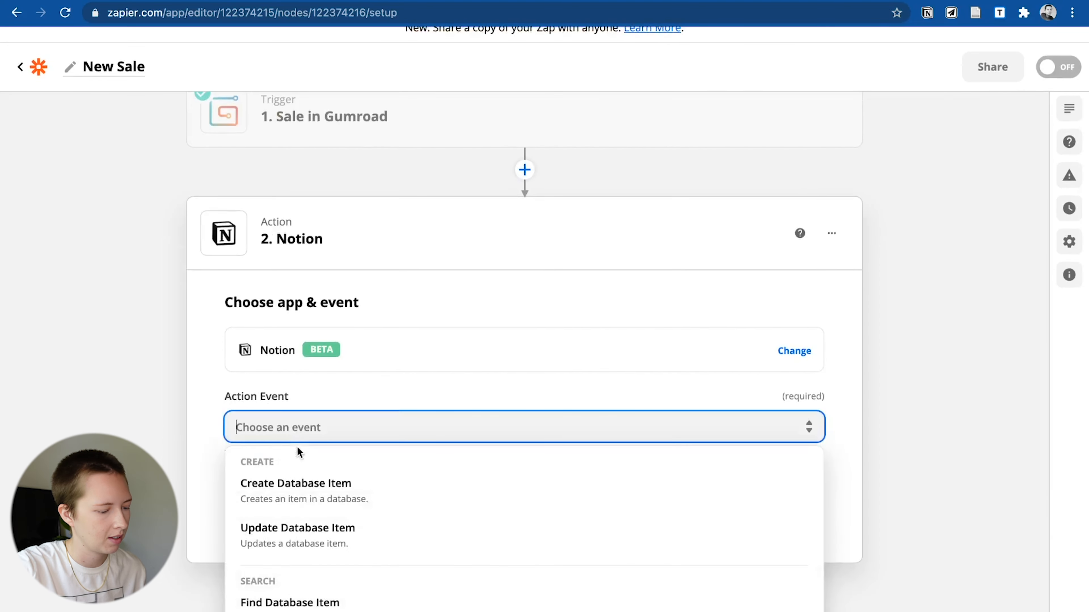
left_click(298, 484)
left_click(306, 521)
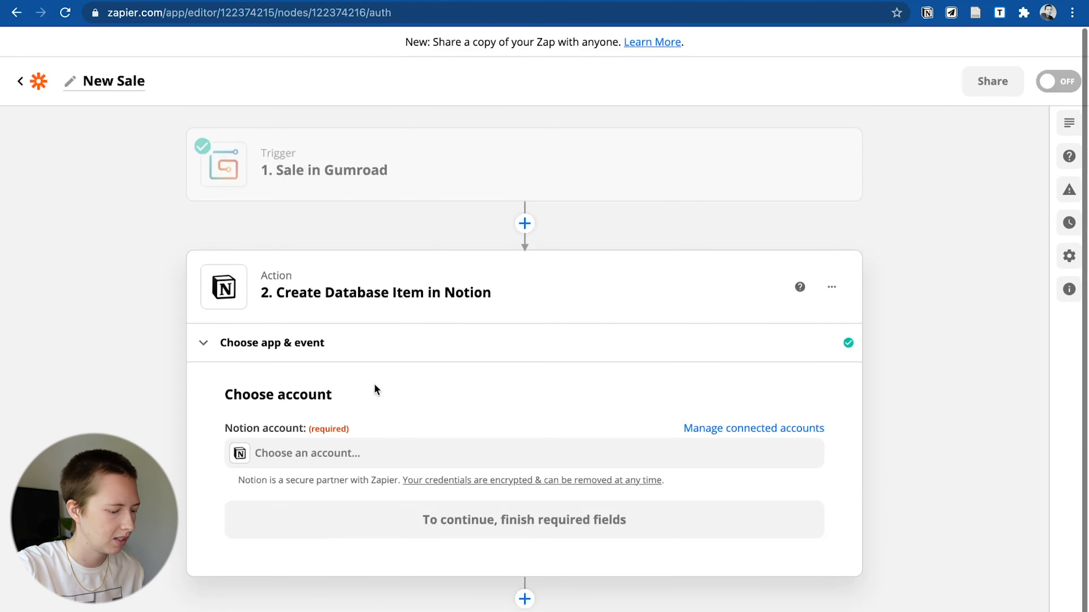
- Select the connected Notion account and check the Database list, which is empty
left_click(352, 439)
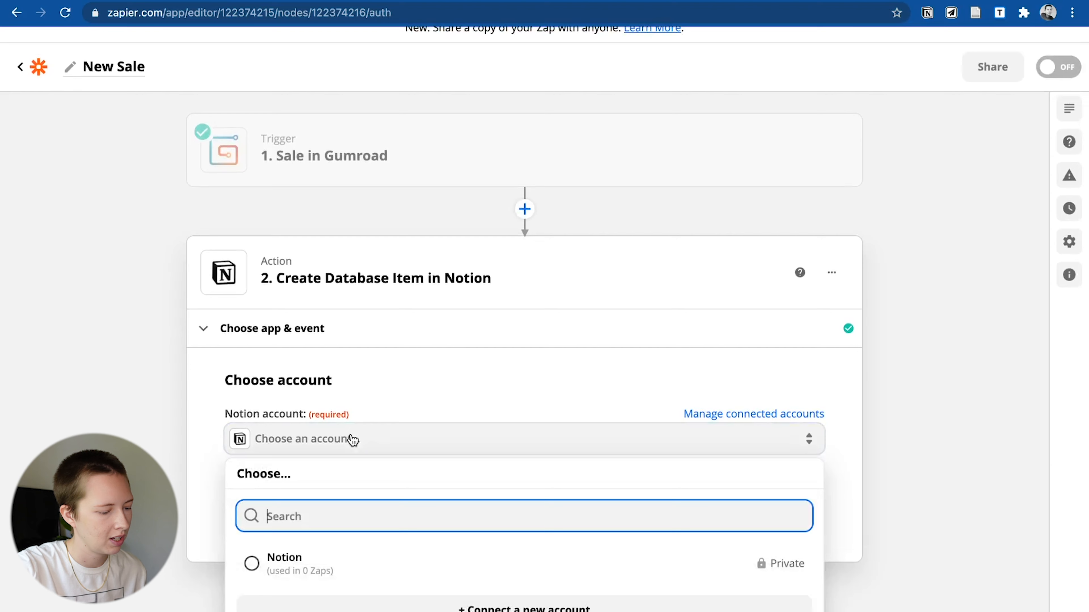
left_click(309, 359)
left_click(313, 444)
left_click(281, 553)
left_click(315, 350)
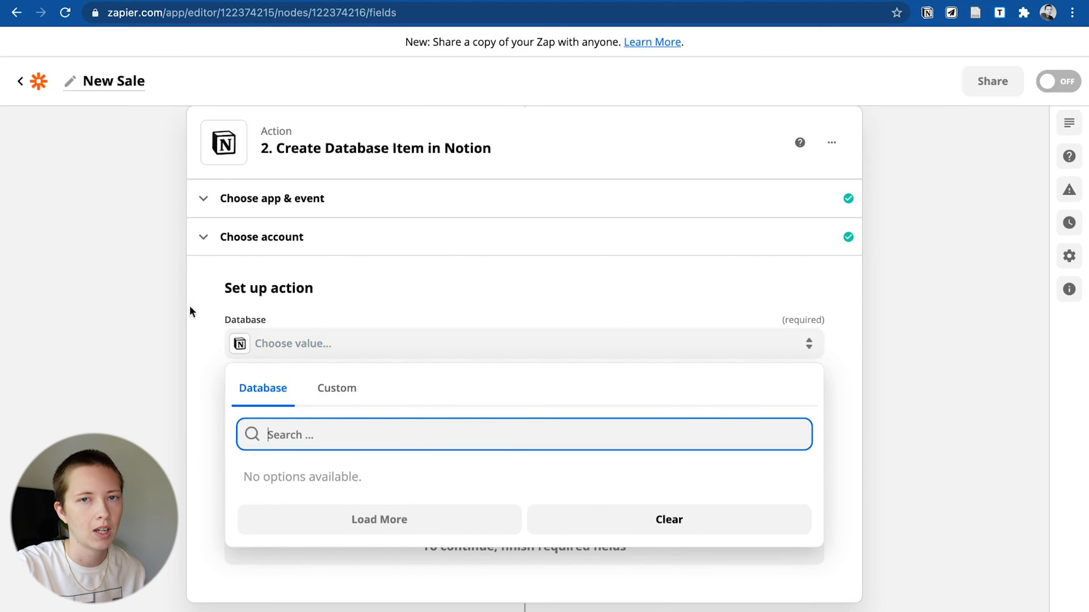
left_click(157, 312)
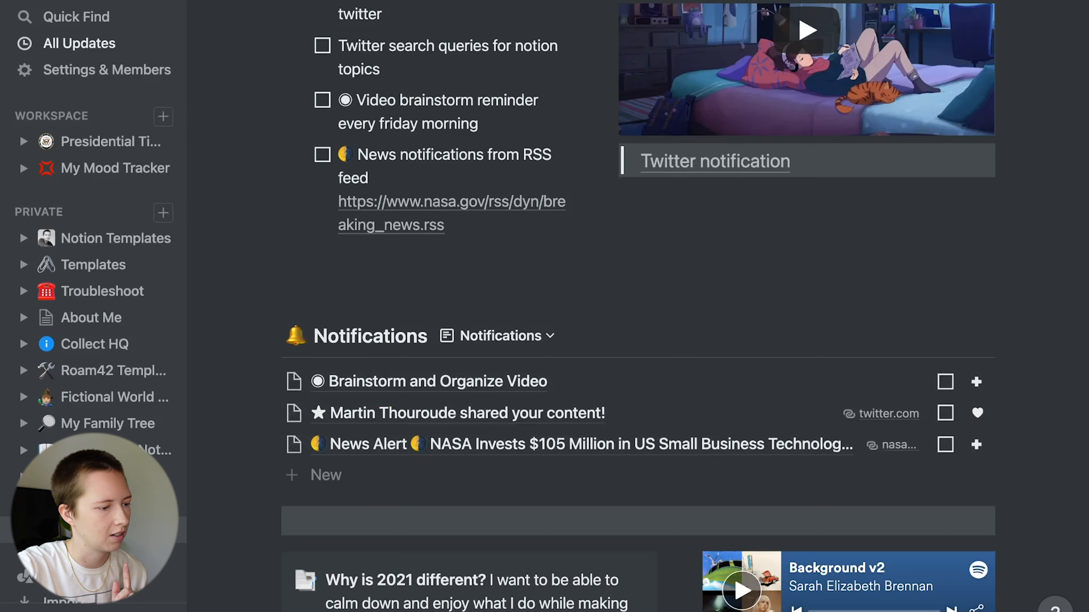
- Open Notifications as a full page and invite Zapier Bot with edit access
left_click(171, 1)
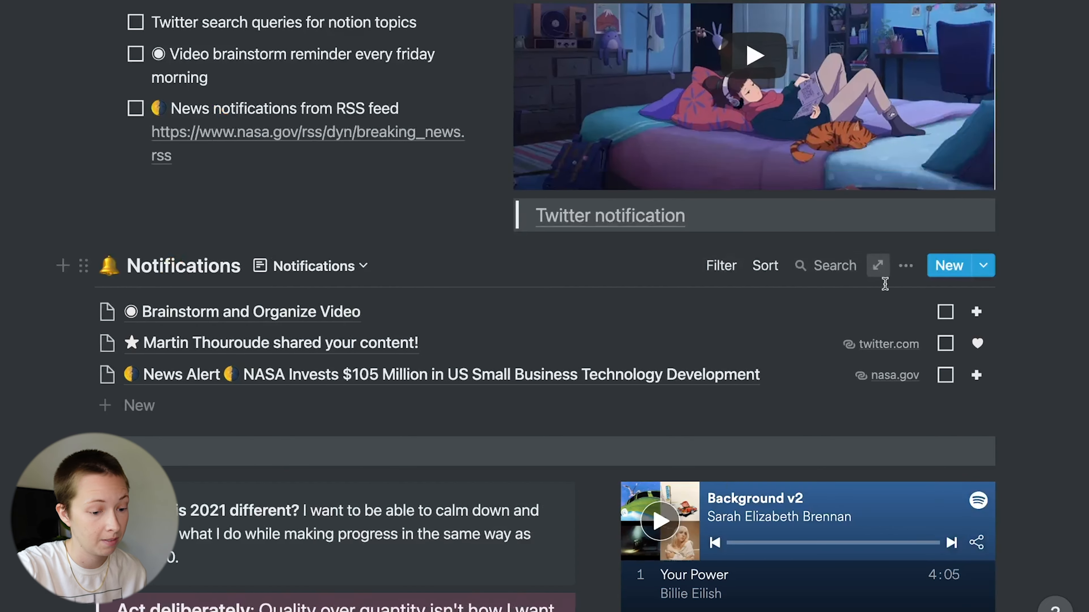
left_click(876, 272)
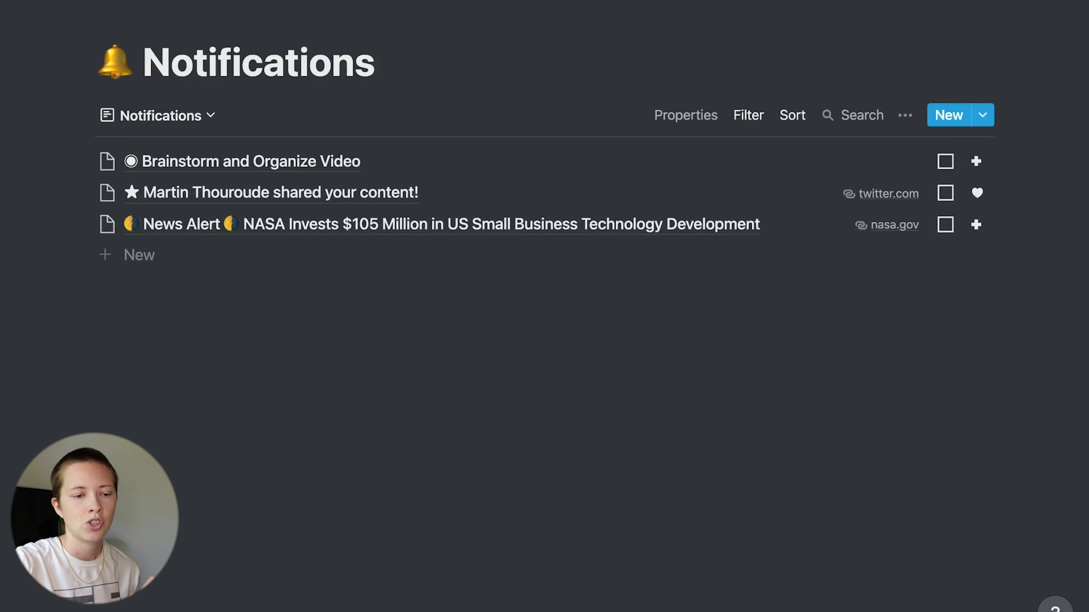
left_click(881, 1)
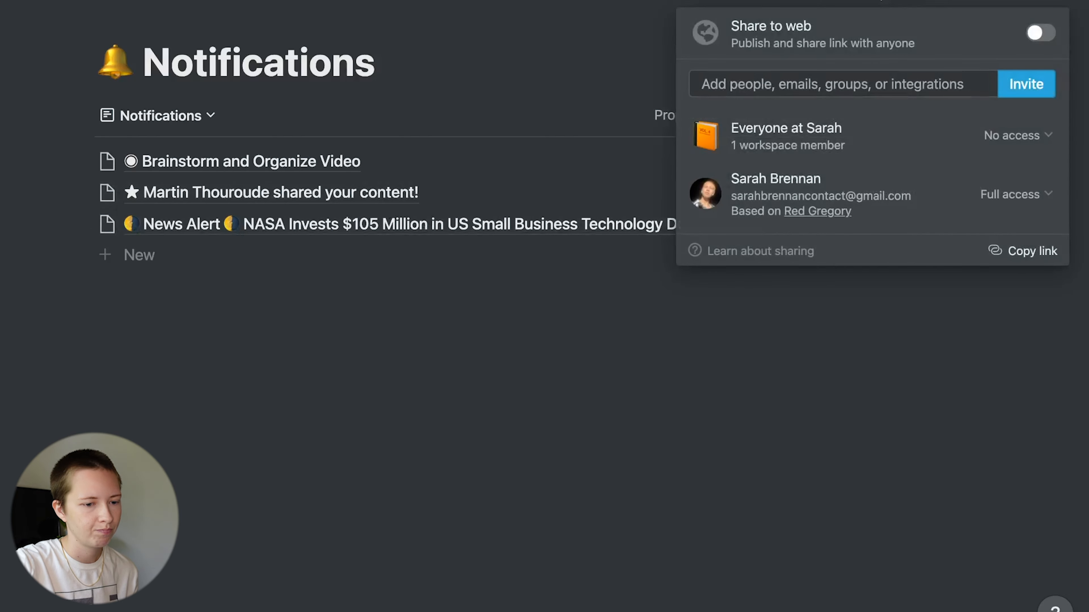
left_click(1032, 81)
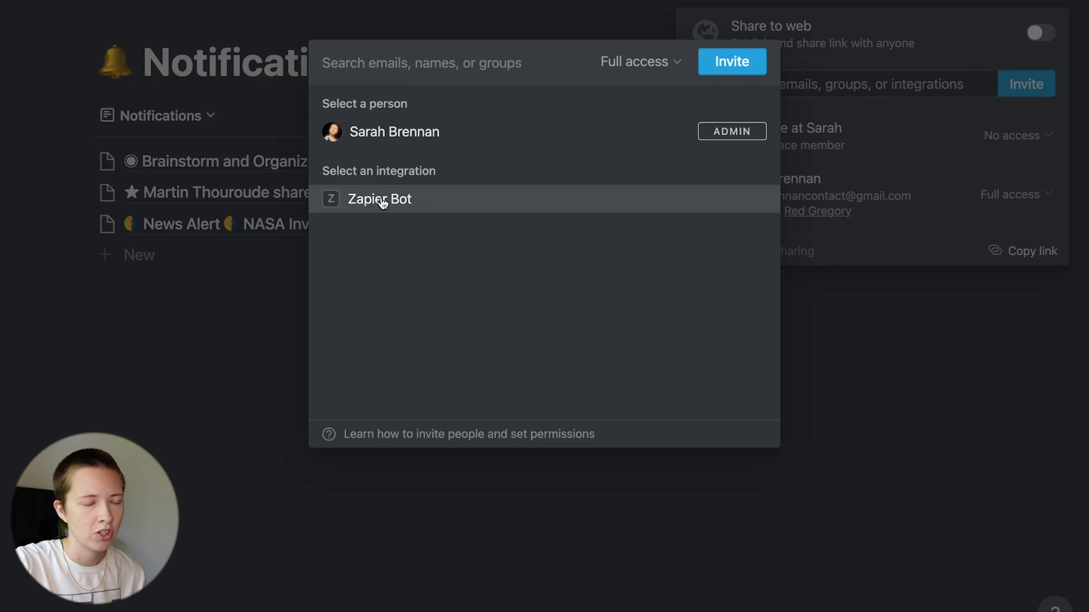
left_click(382, 201)
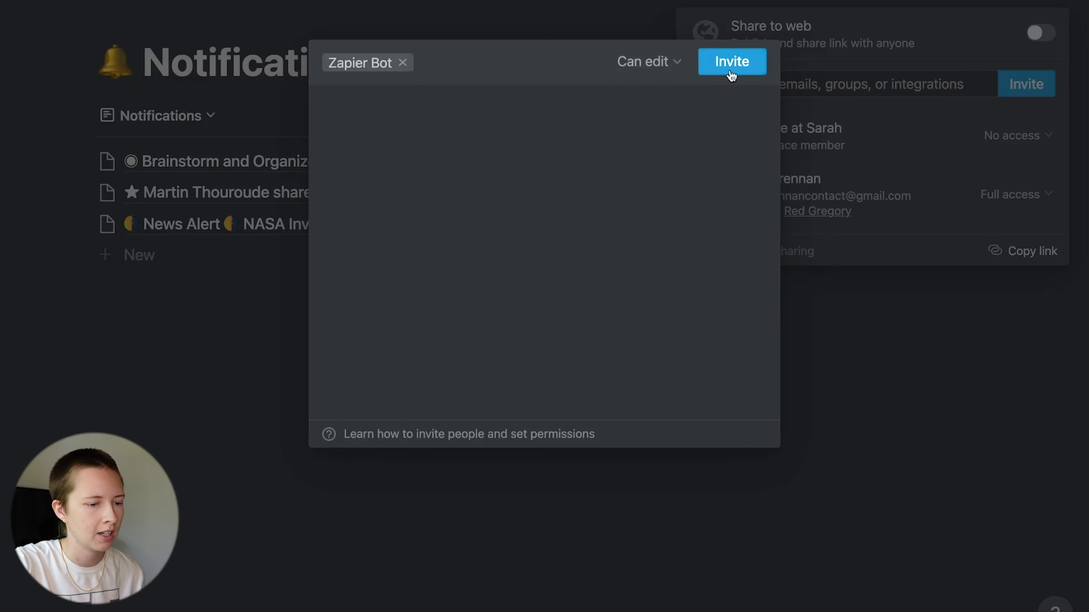
left_click(747, 66)
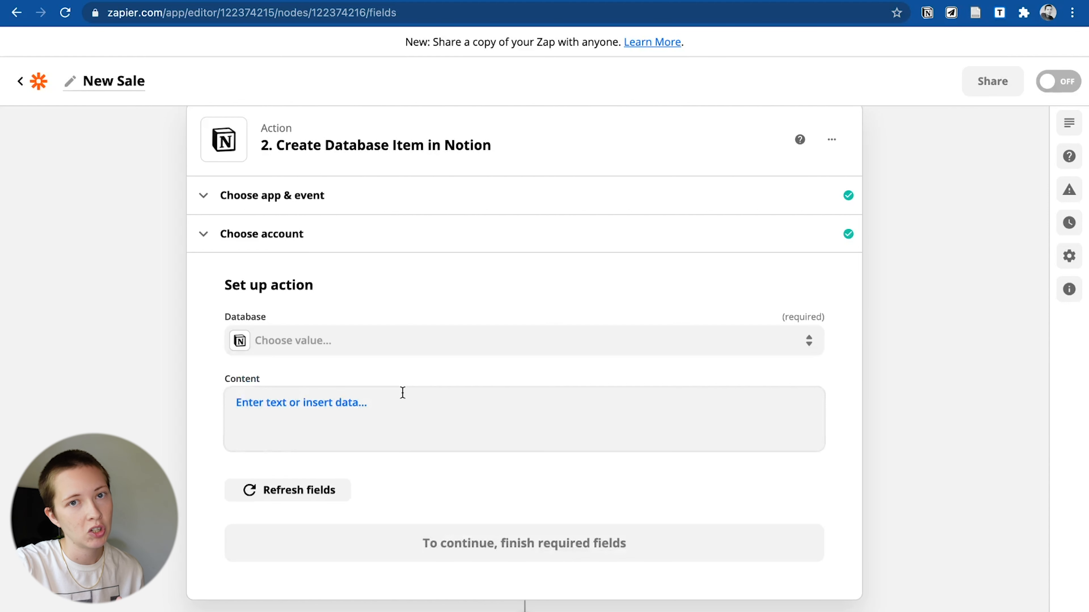
- Switch the action event to Update Database Item and back to Create Database Item so Notifications loads
left_click(318, 235)
left_click(316, 342)
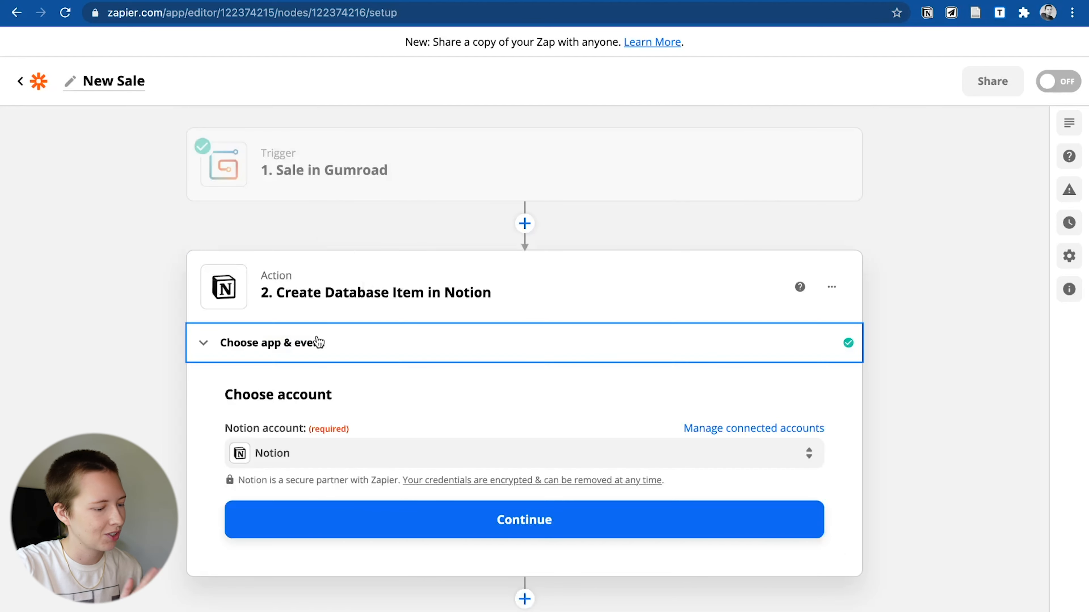
left_click(345, 464)
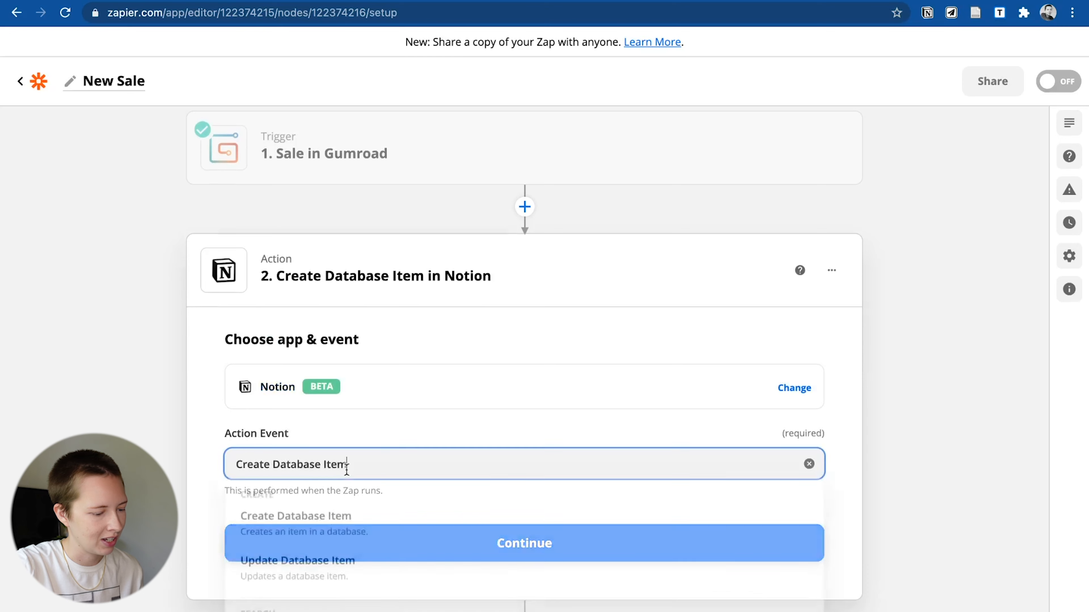
left_click(311, 582)
left_click(305, 460)
left_click(281, 513)
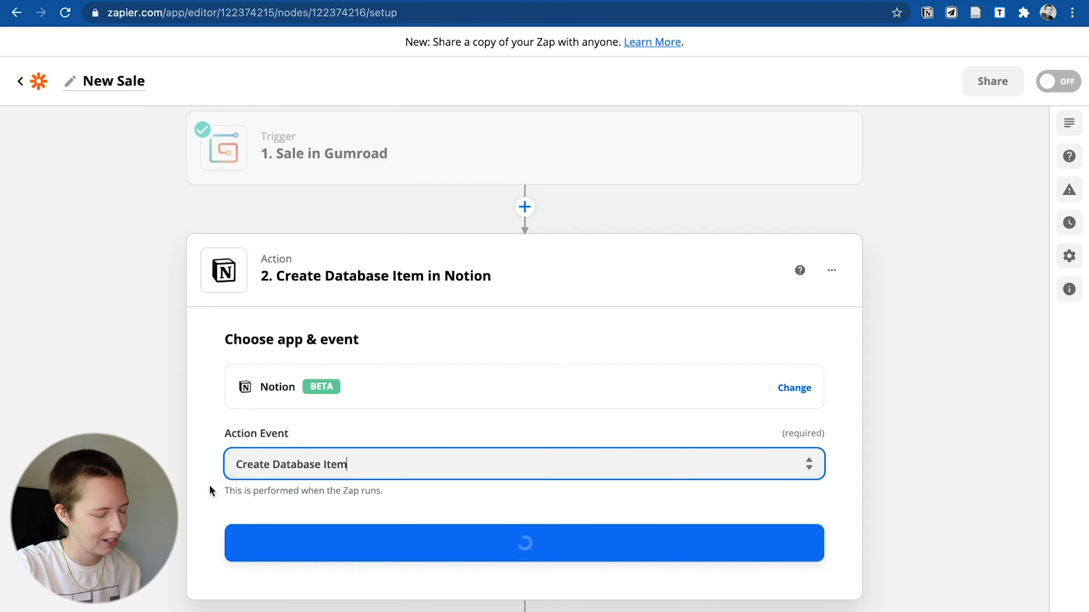
left_click(345, 532)
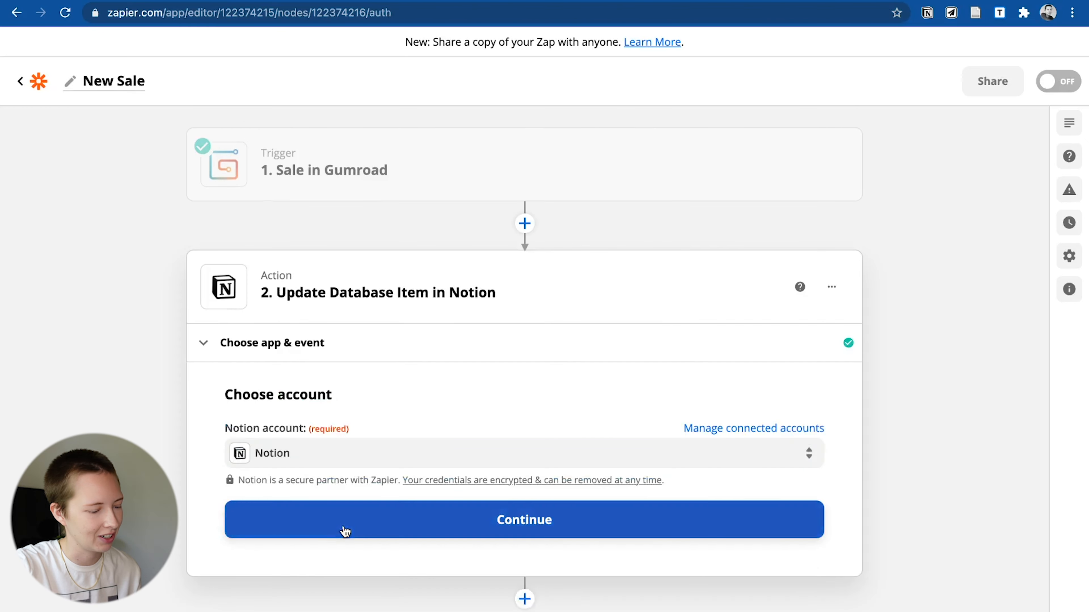
left_click(295, 520)
scroll(170, 276, "down", 2)
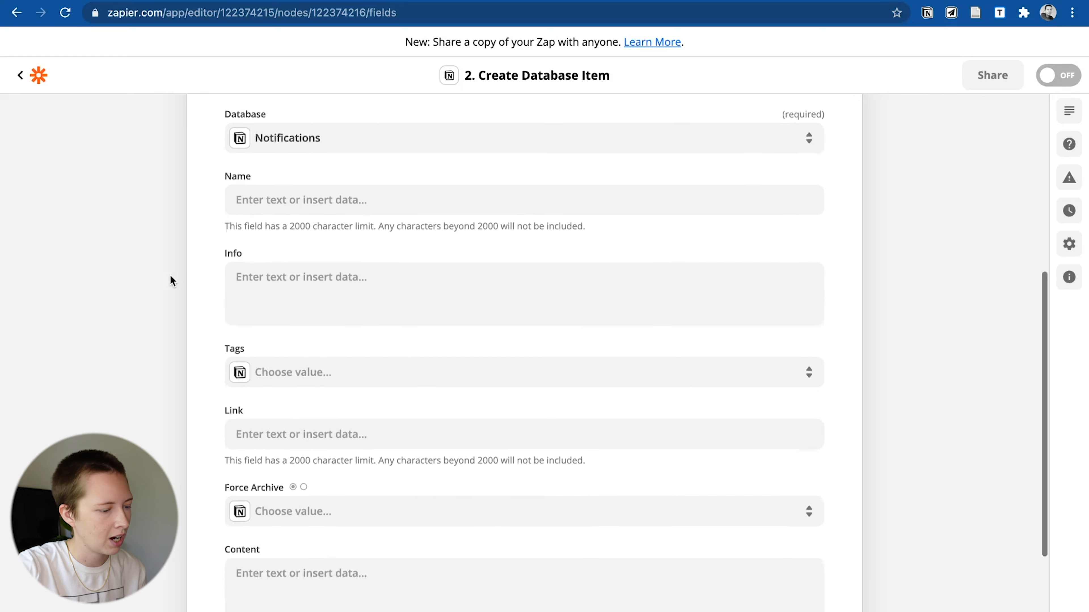
key("ctrl+Right")
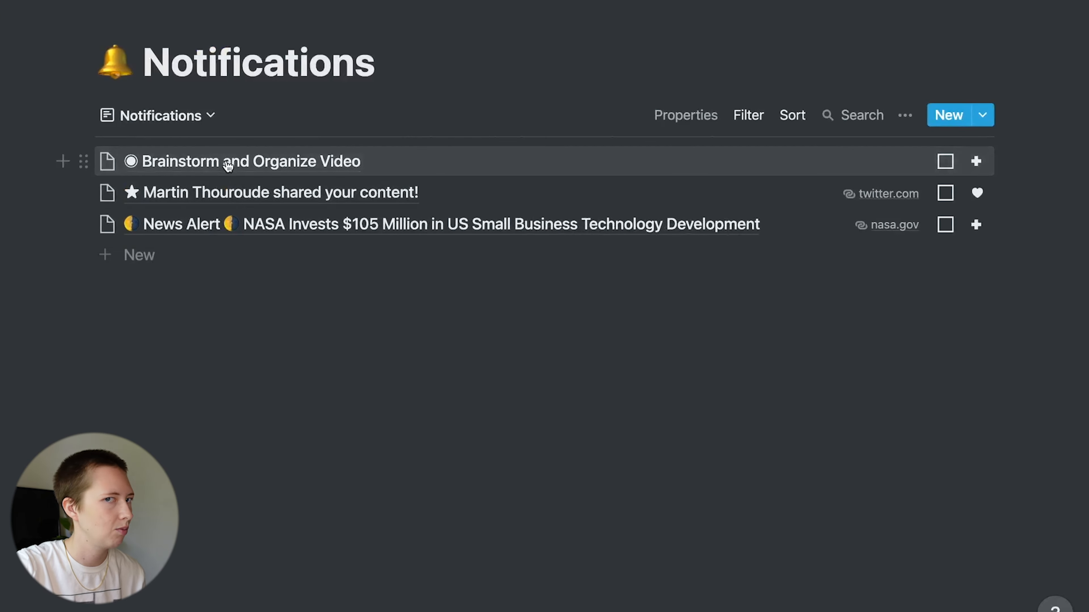
left_click(228, 166)
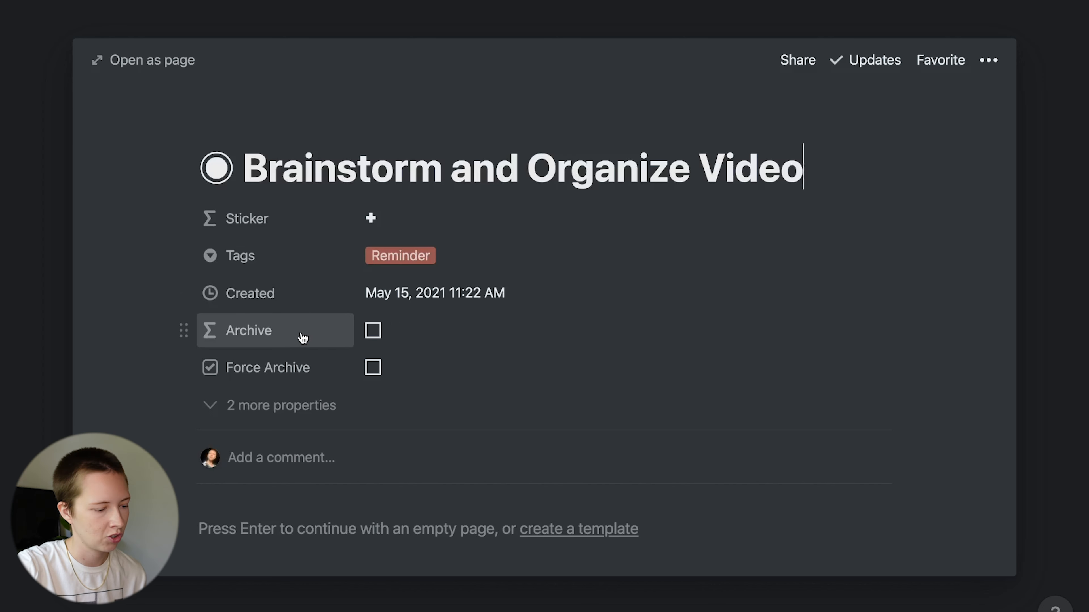
left_click(318, 408)
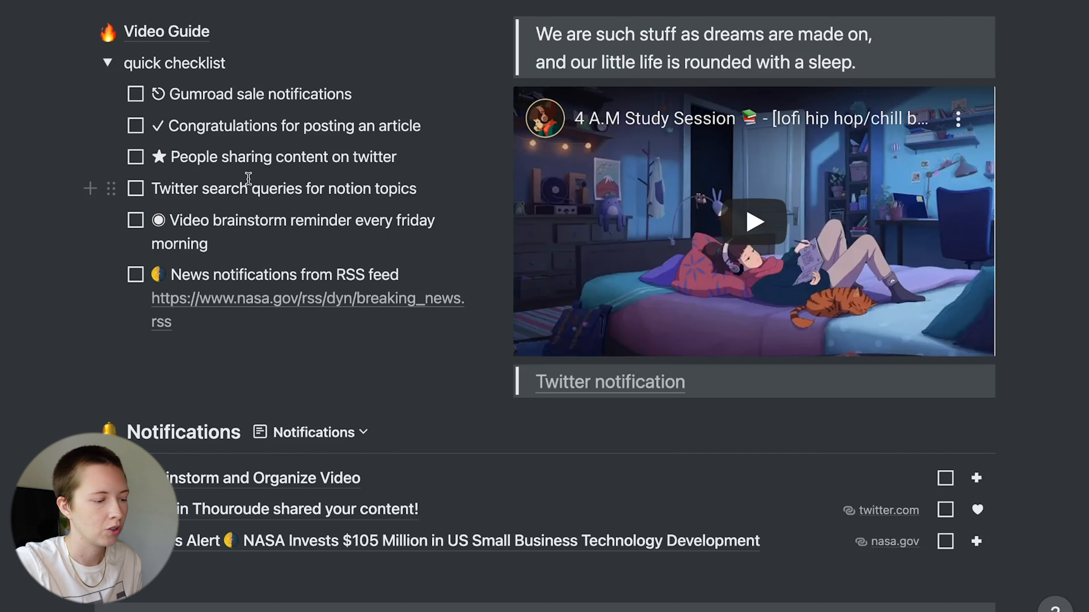
left_click_drag(163, 96, 153, 96)
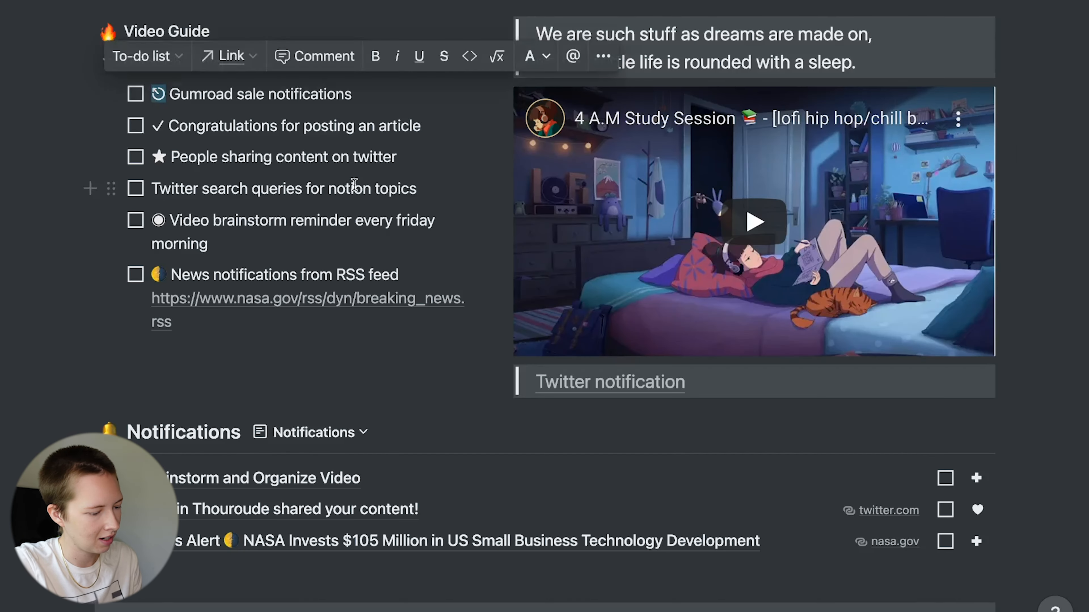
left_click(286, 213)
left_click(192, 114)
scroll(304, 550, "down", 2)
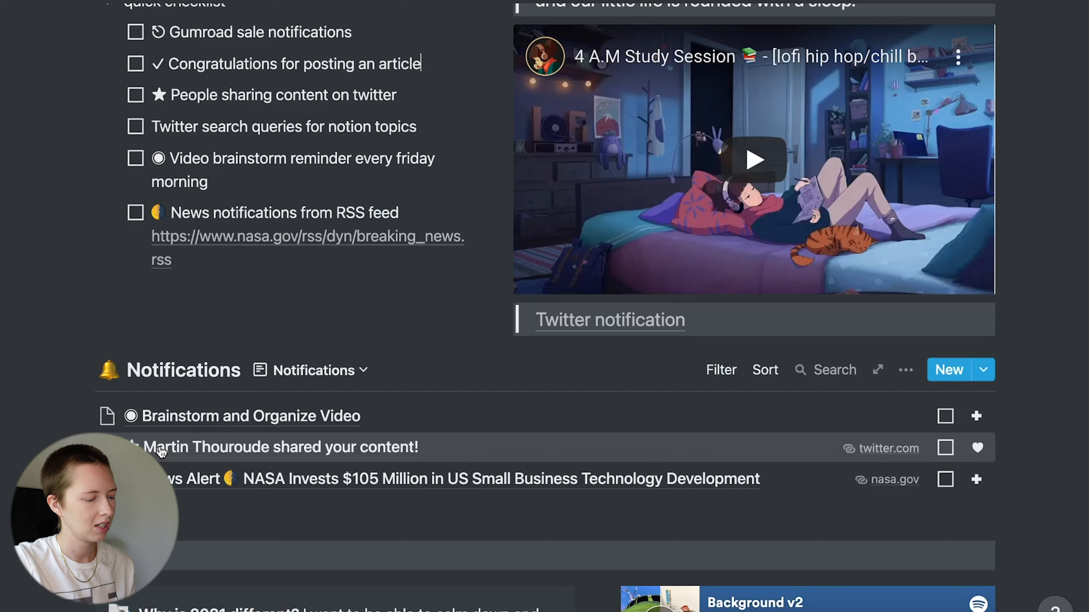
left_click(186, 421)
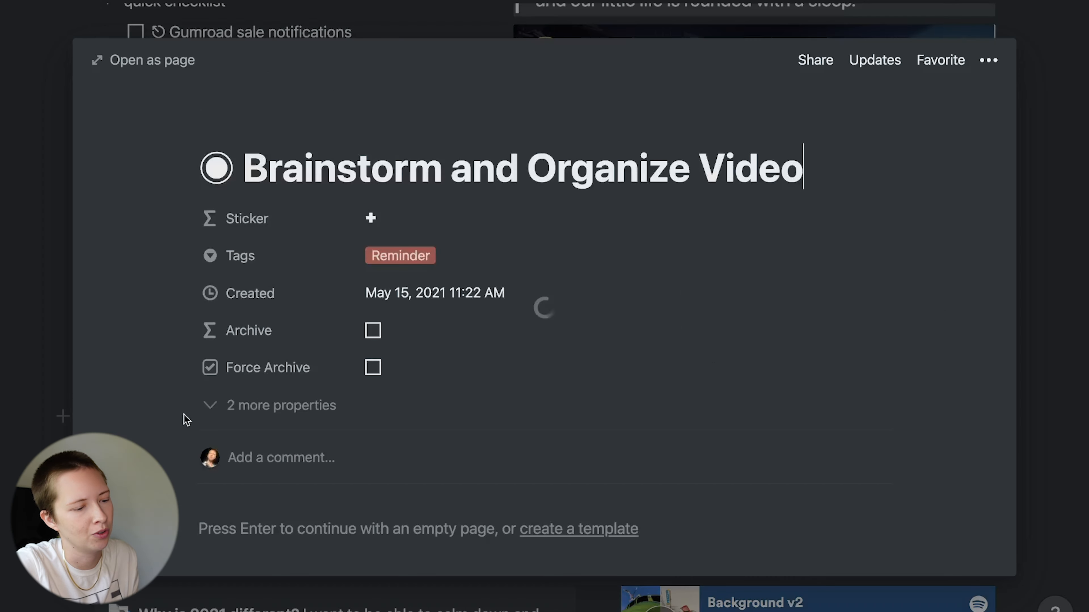
mouse_move(231, 114)
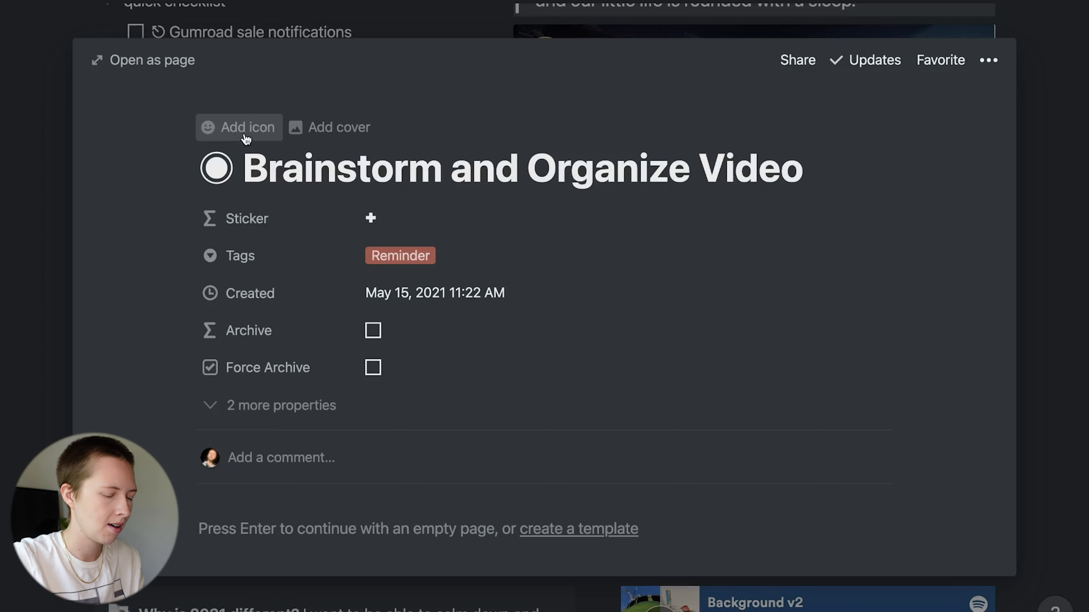
left_click(58, 59)
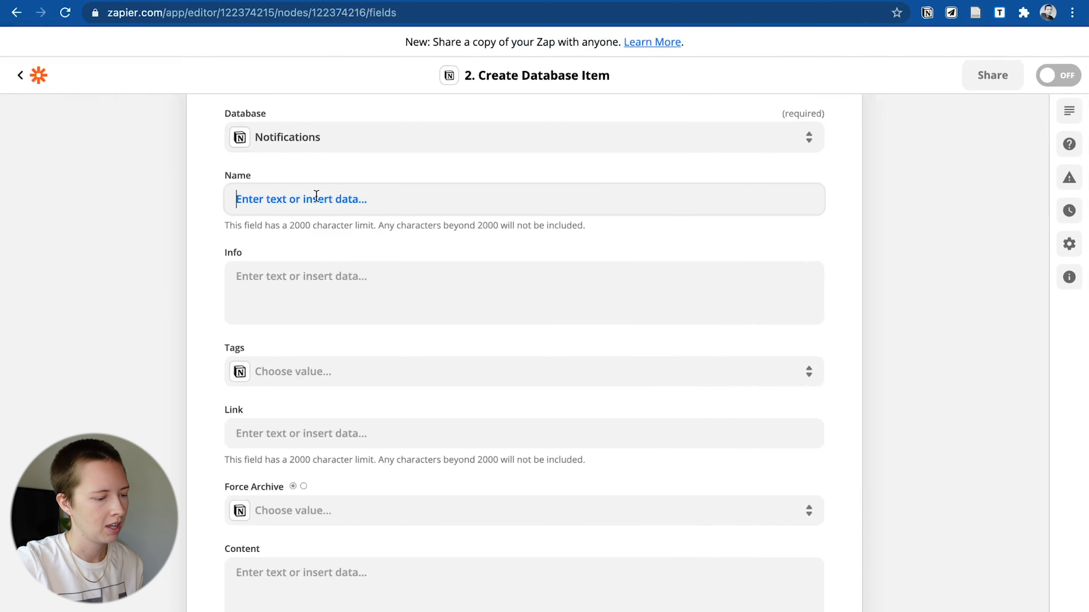
- Set the Name field to 'New sale!' followed by the Gumroad product name
left_click(316, 196)
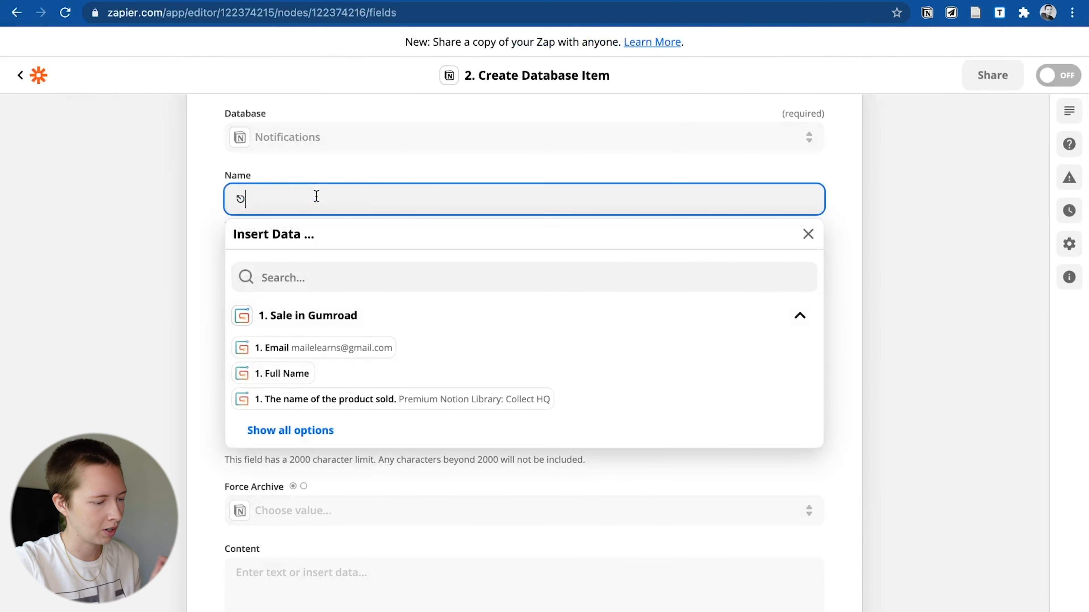
left_click(290, 431)
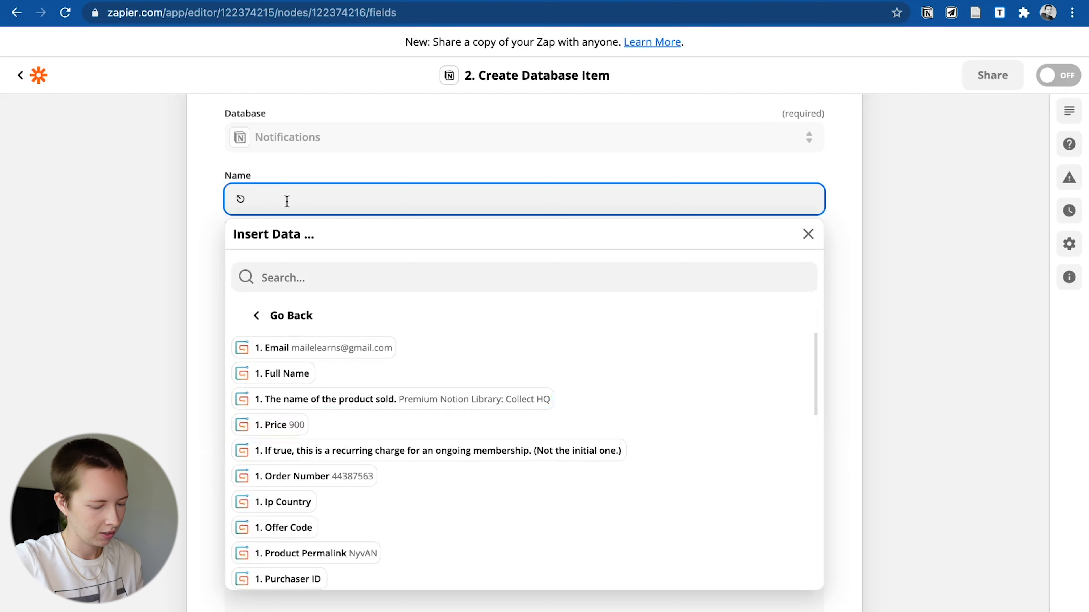
type("New")
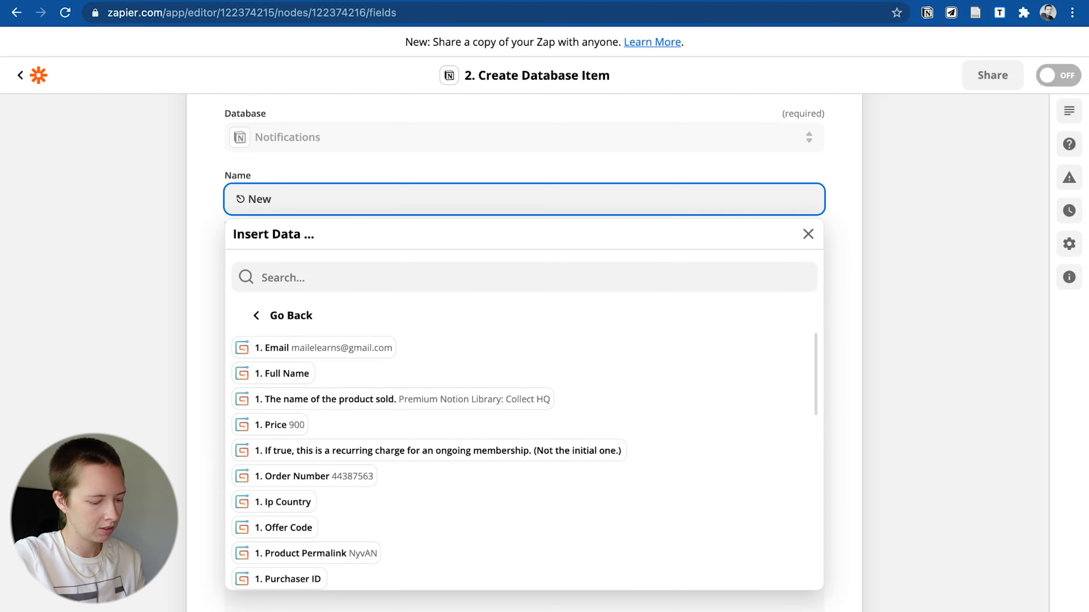
type(" sale!")
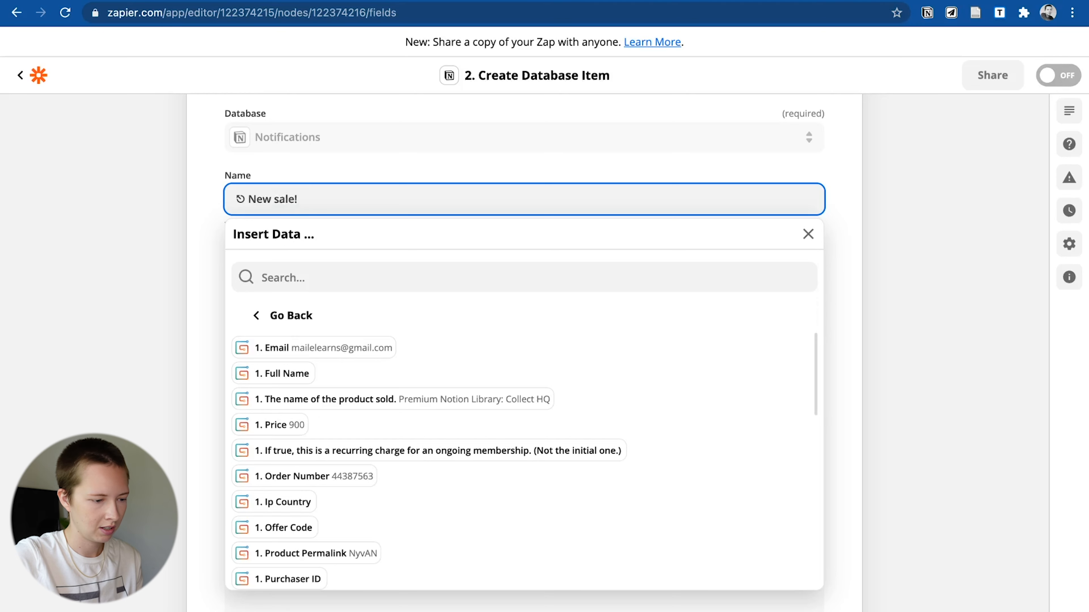
key("super+plus")
key("super+plus")
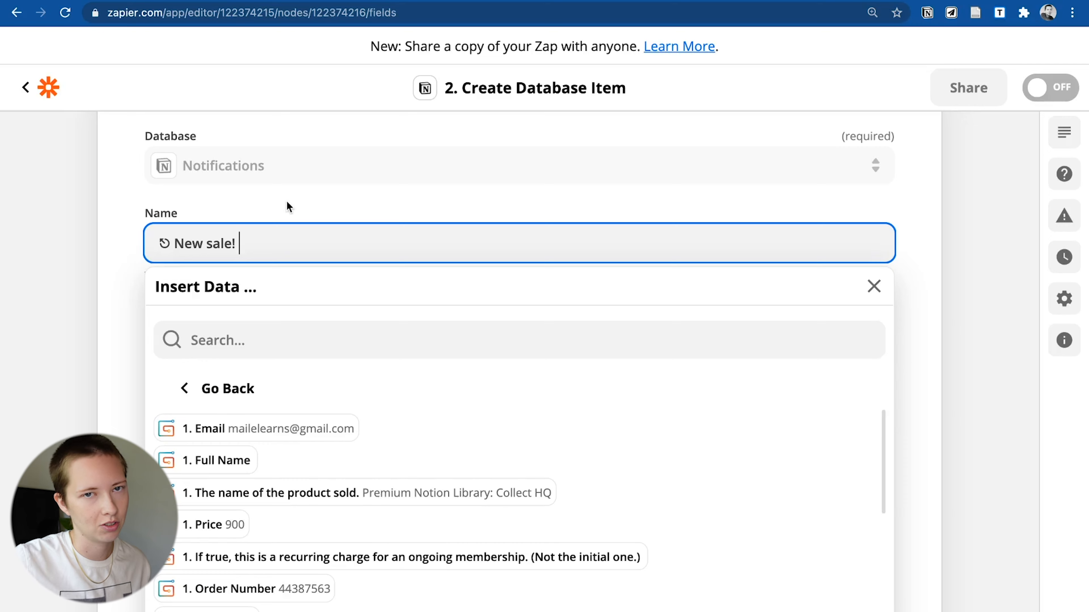
left_click(285, 505)
scroll(257, 343, "down", 10)
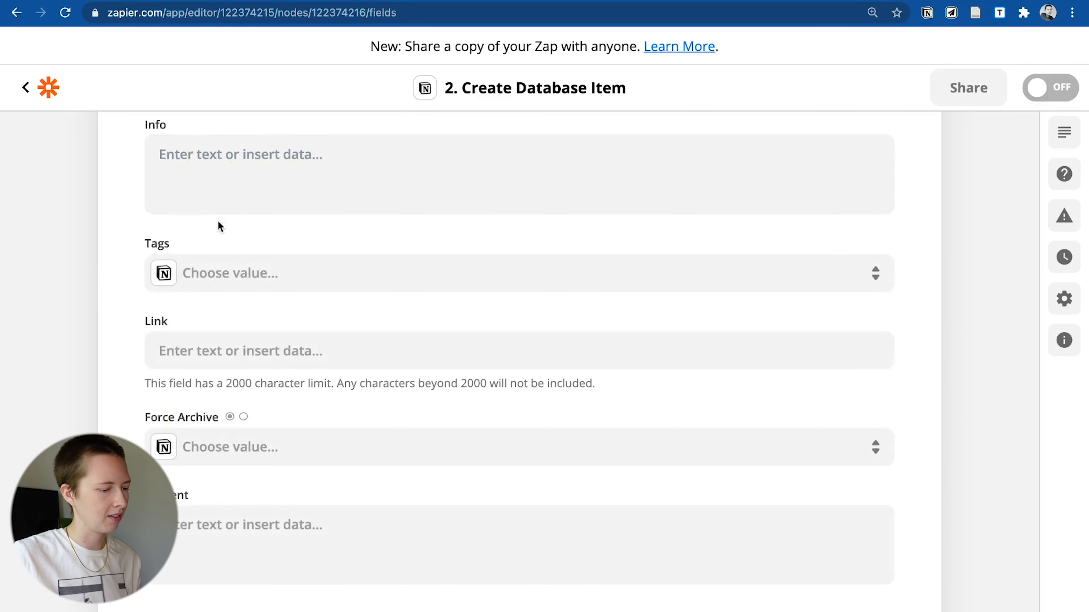
scroll(217, 274, "down", 2)
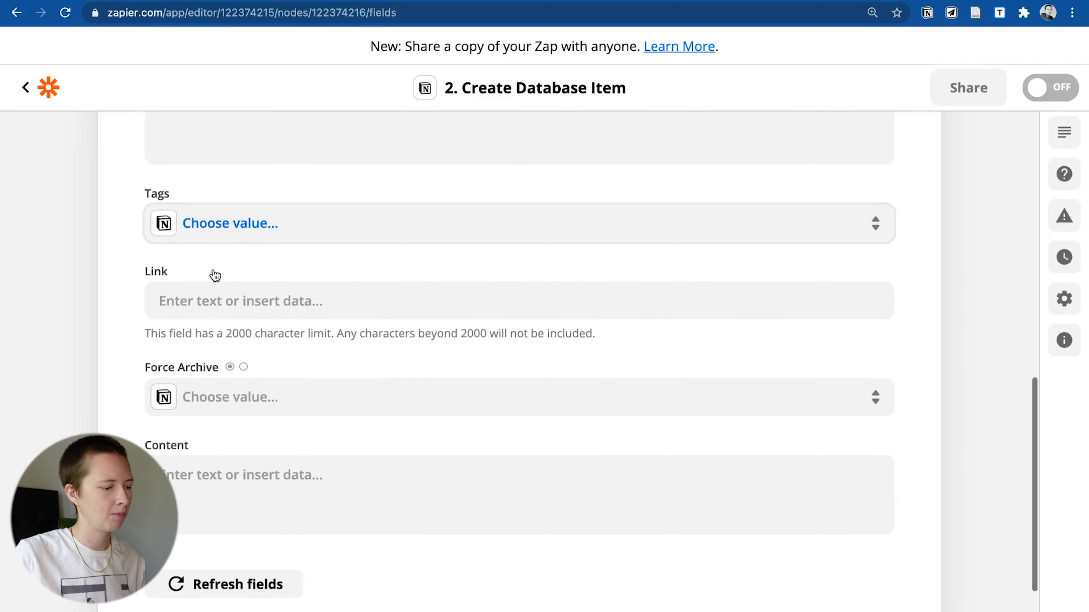
- Set the item's Tags to Monetization
left_click(206, 231)
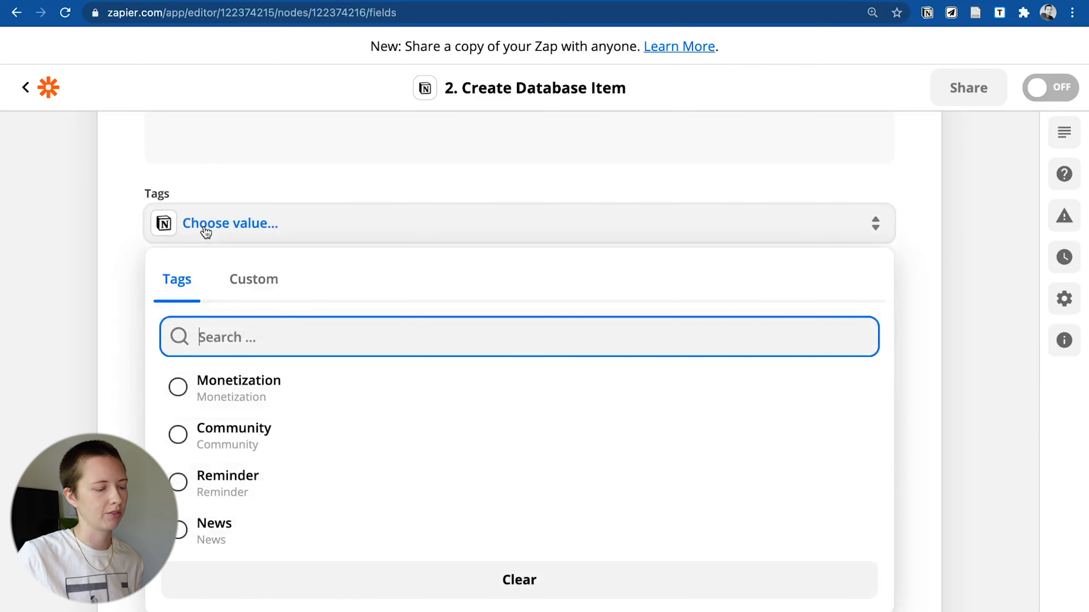
scroll(206, 232, "down", 2)
scroll(206, 232, "up", 1)
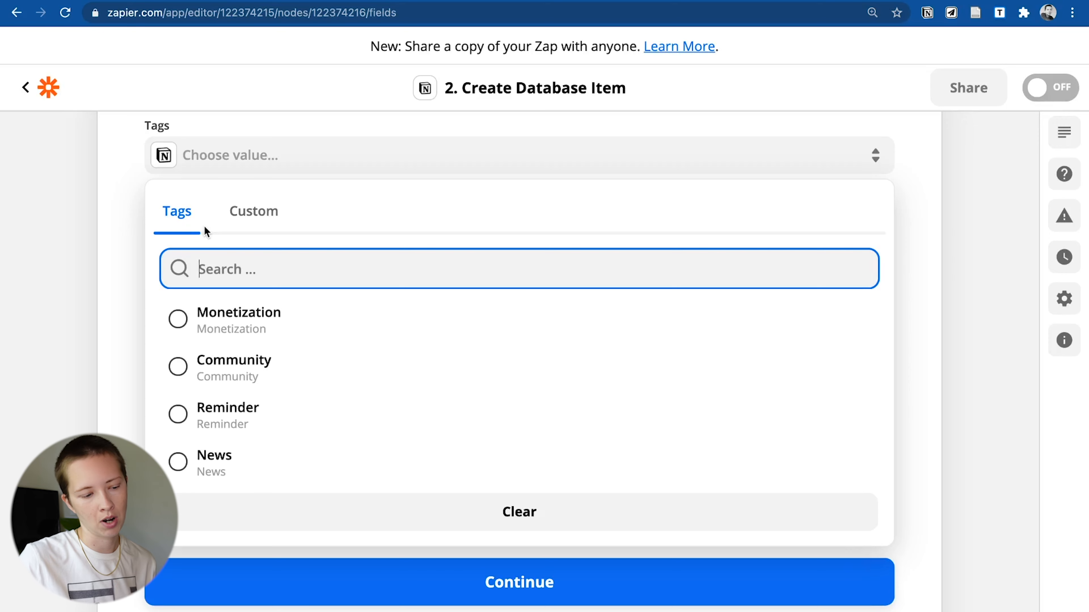
left_click(179, 328)
scroll(197, 342, "up", 3)
- Browse the Gumroad fields for Link, then leave Link empty
left_click(225, 355)
scroll(224, 355, "down", 4)
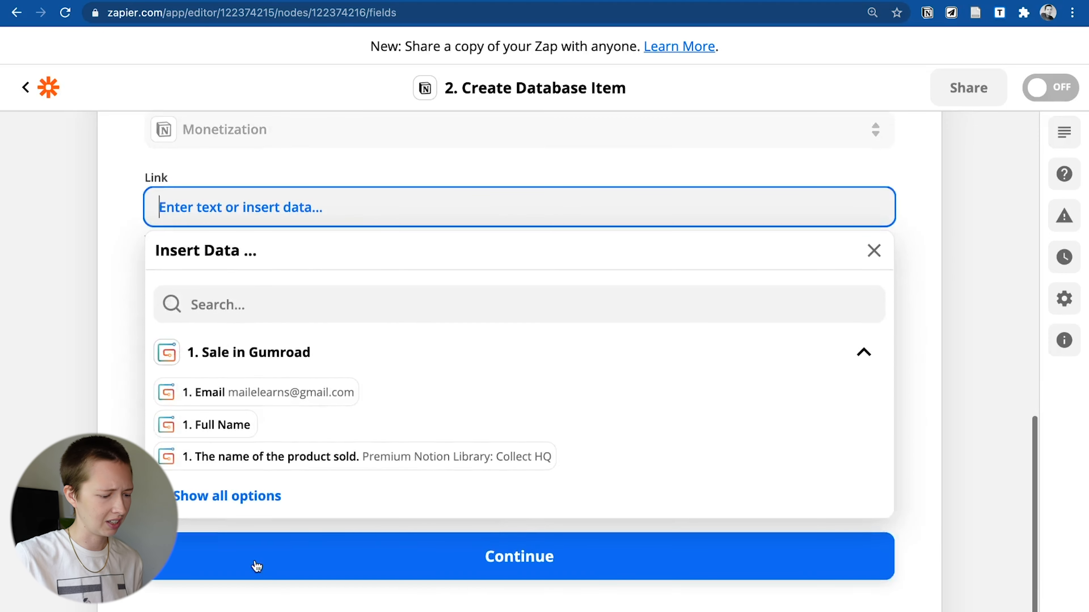
left_click(213, 507)
scroll(213, 511, "down", 10)
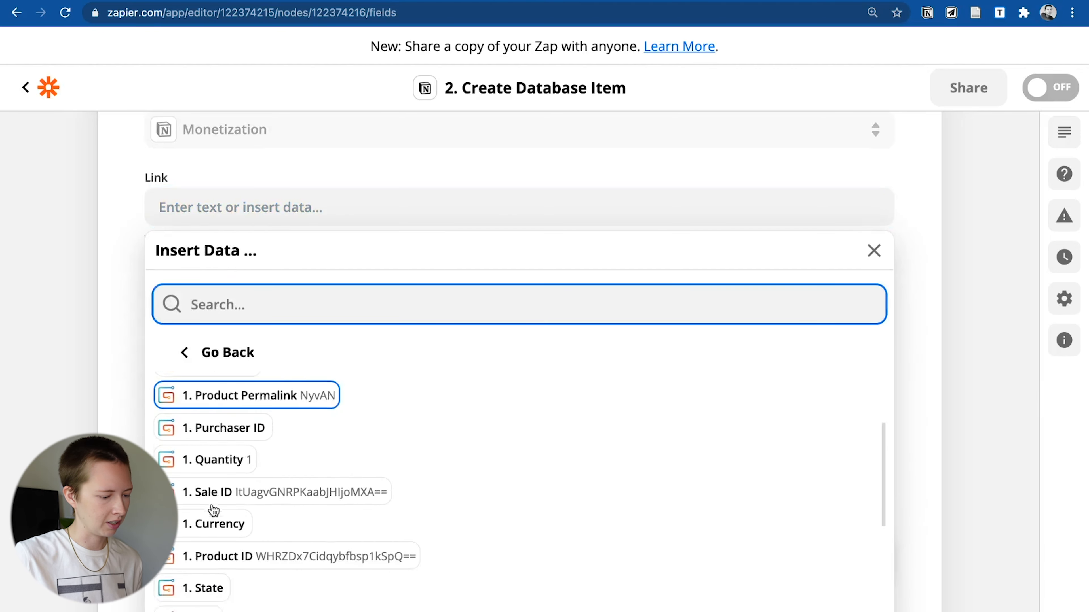
scroll(213, 510, "down", 2)
scroll(213, 511, "down", 5)
scroll(213, 510, "up", 15)
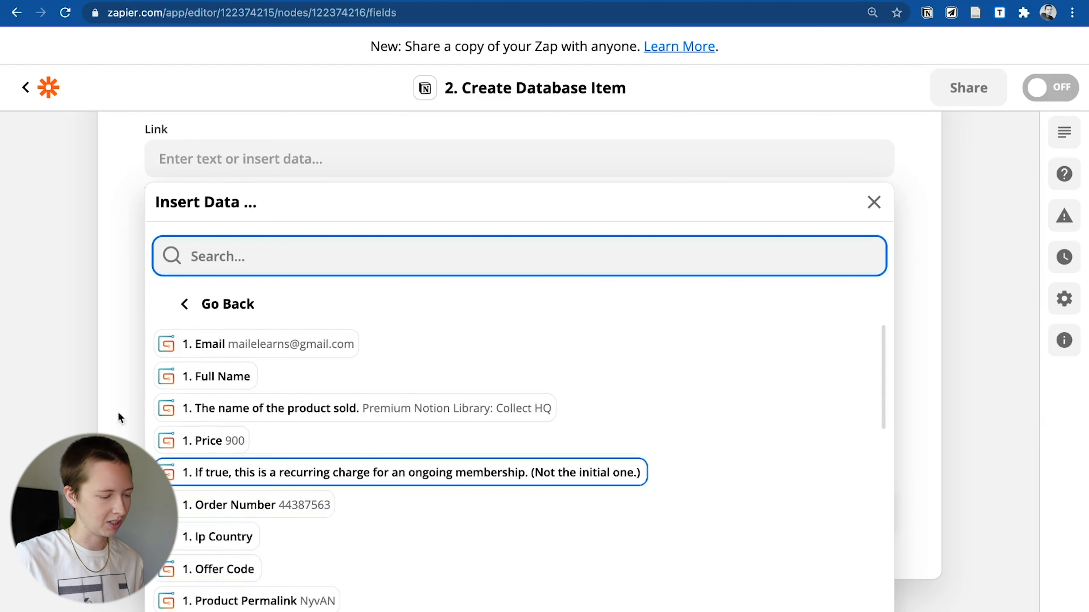
left_click(90, 359)
scroll(244, 434, "up", 10)
scroll(243, 435, "down", 11)
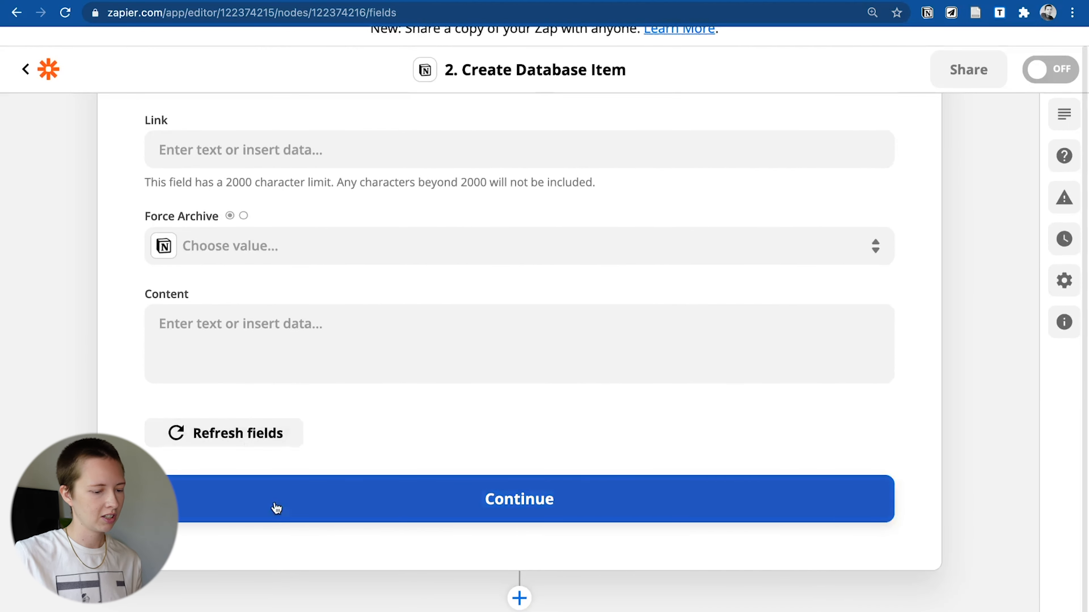
- Test the Notion action, sending a 'New sale! Premium Notion Library: Collect HQ' item
left_click(276, 508)
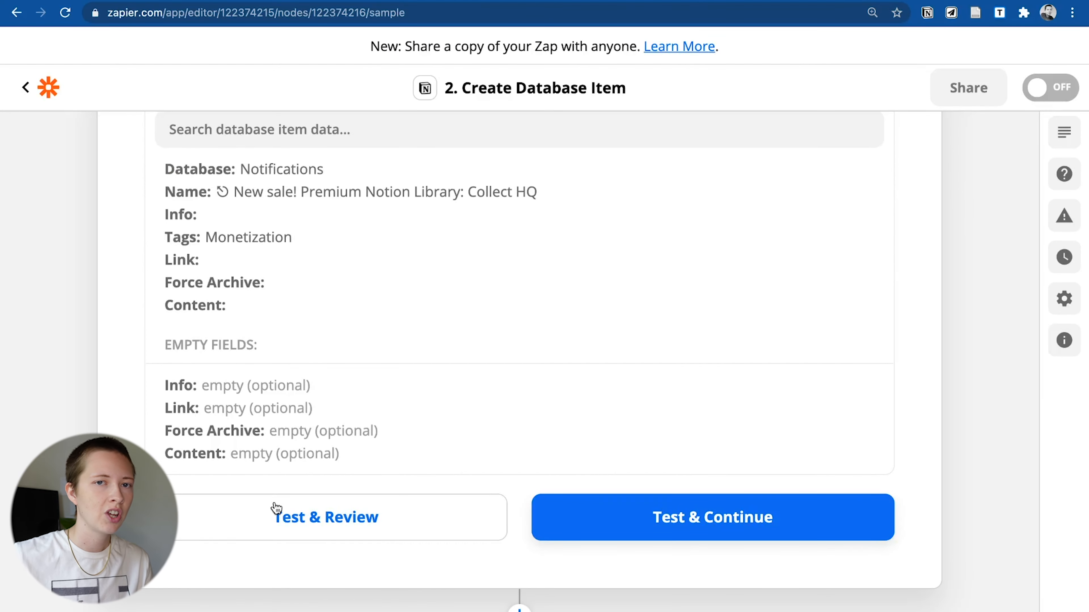
scroll(281, 528, "up", 1)
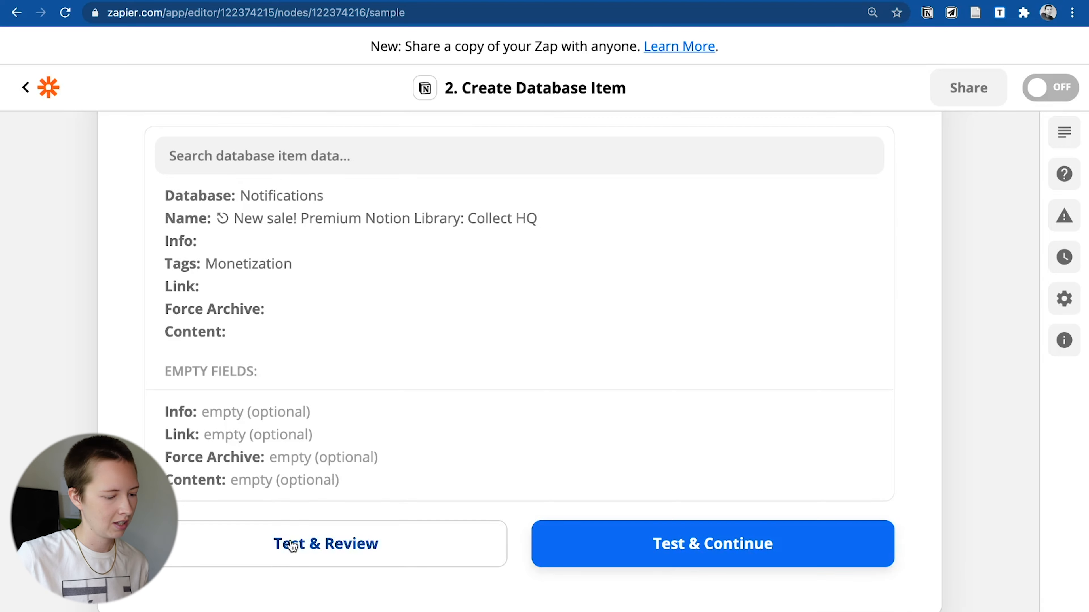
left_click(287, 545)
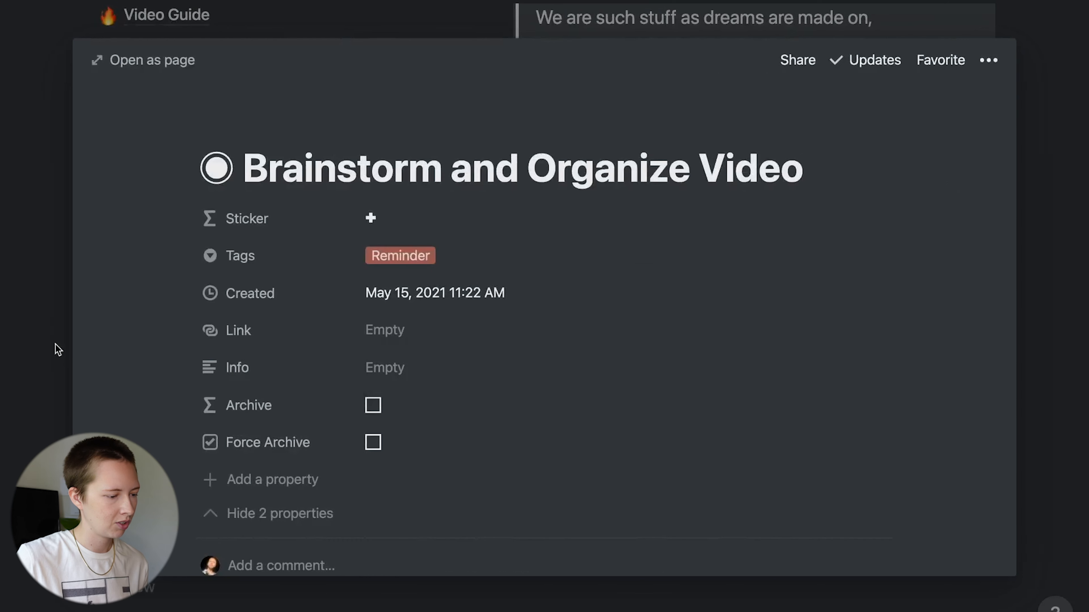
left_click(50, 334)
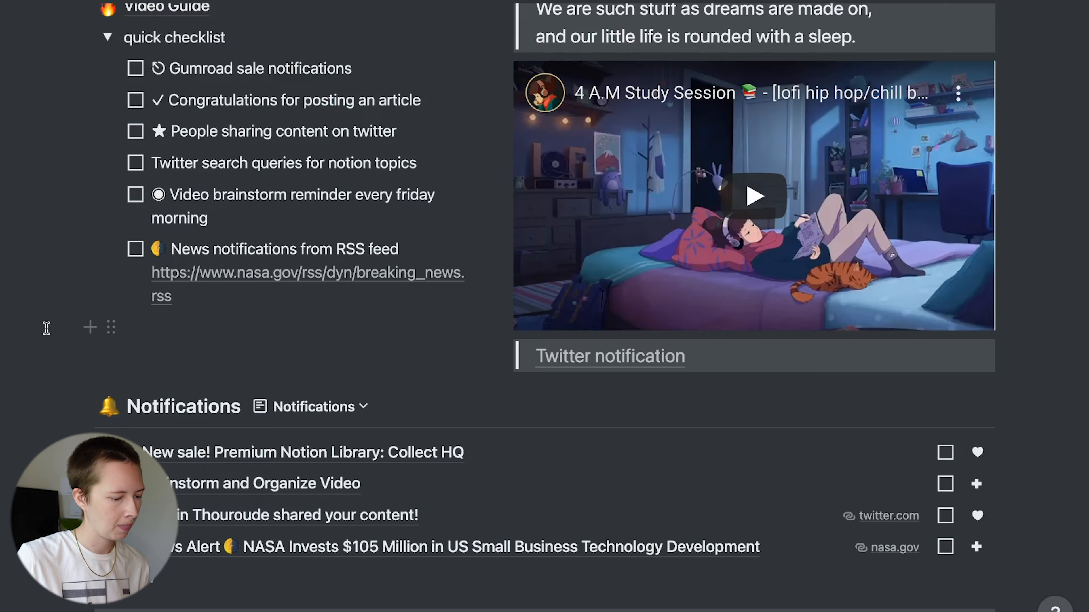
scroll(48, 326, "down", 6)
- Open the New sale! notification and inspect its Sticker formula, selecting the plus symbol
scroll(46, 328, "up", 2)
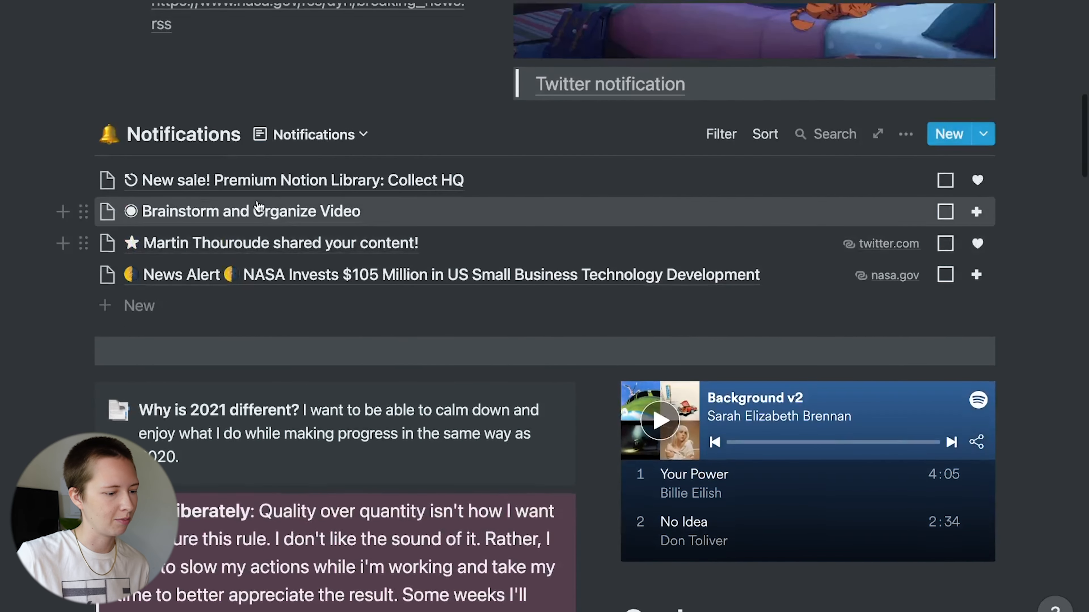
left_click(254, 185)
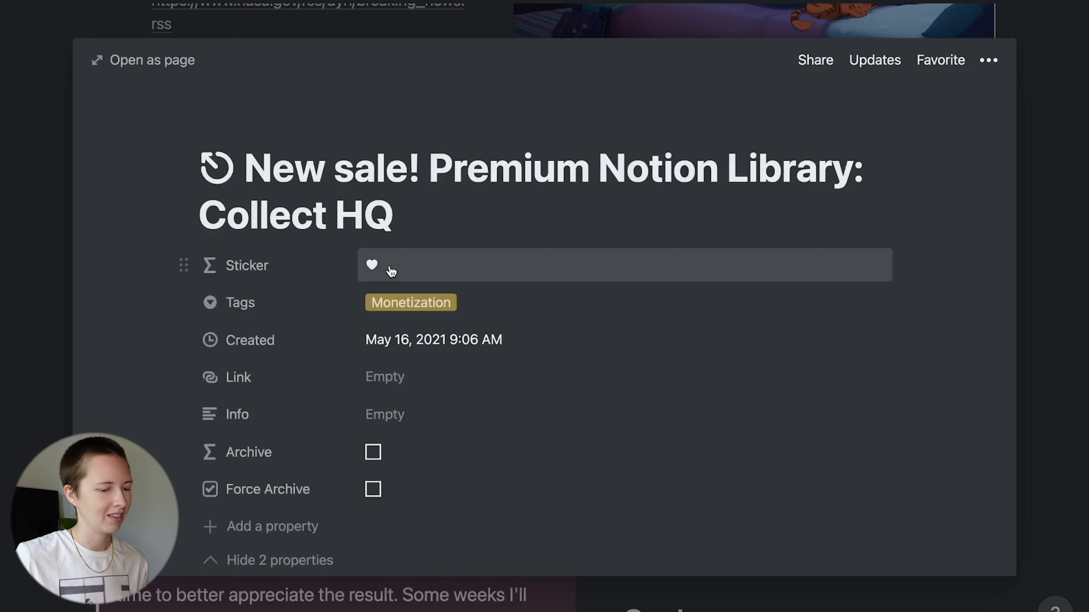
left_click(391, 271)
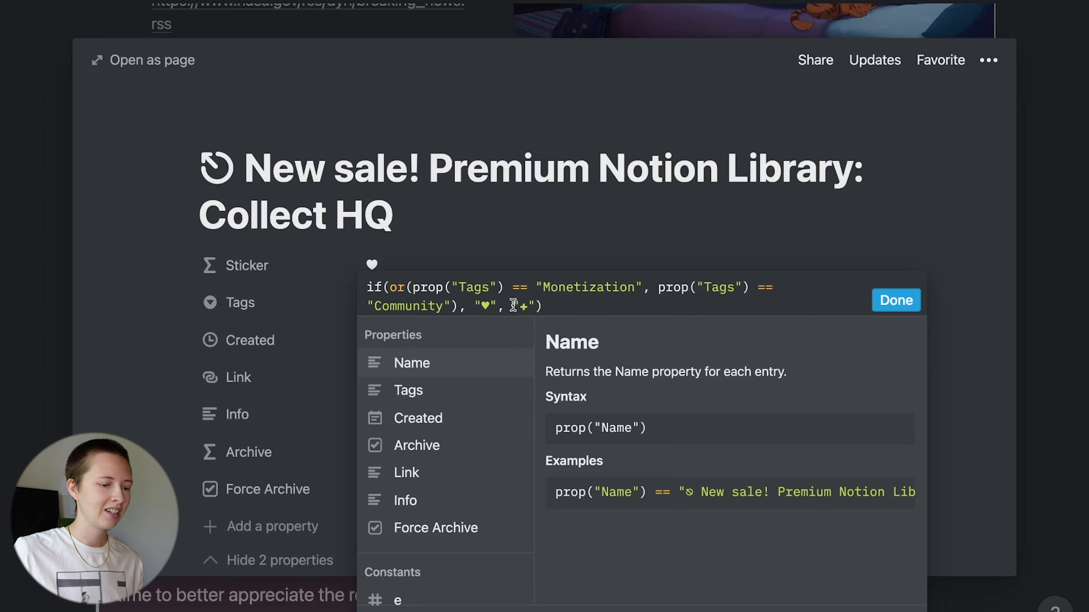
double_click(524, 306)
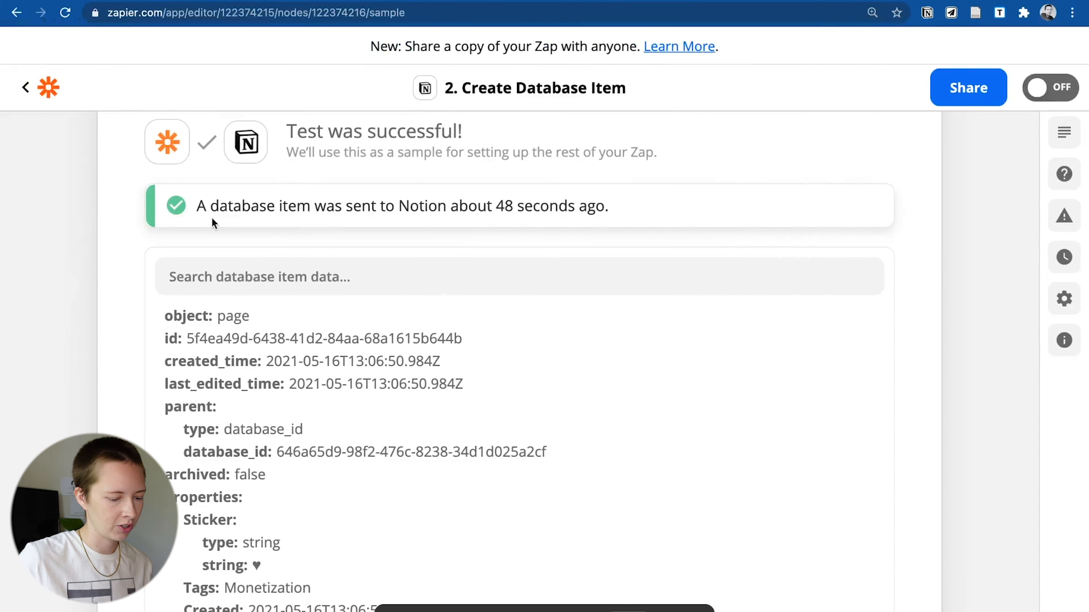
- Switch on the New Sale zap, dismiss the share prompt, and return to My Zaps
scroll(212, 217, "down", 5)
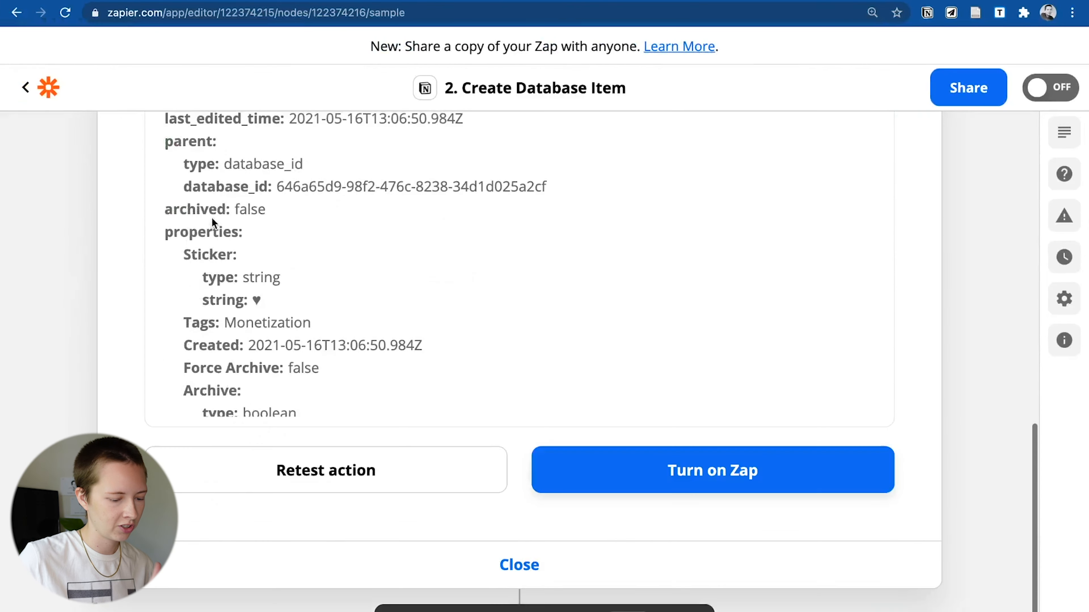
left_click(826, 492)
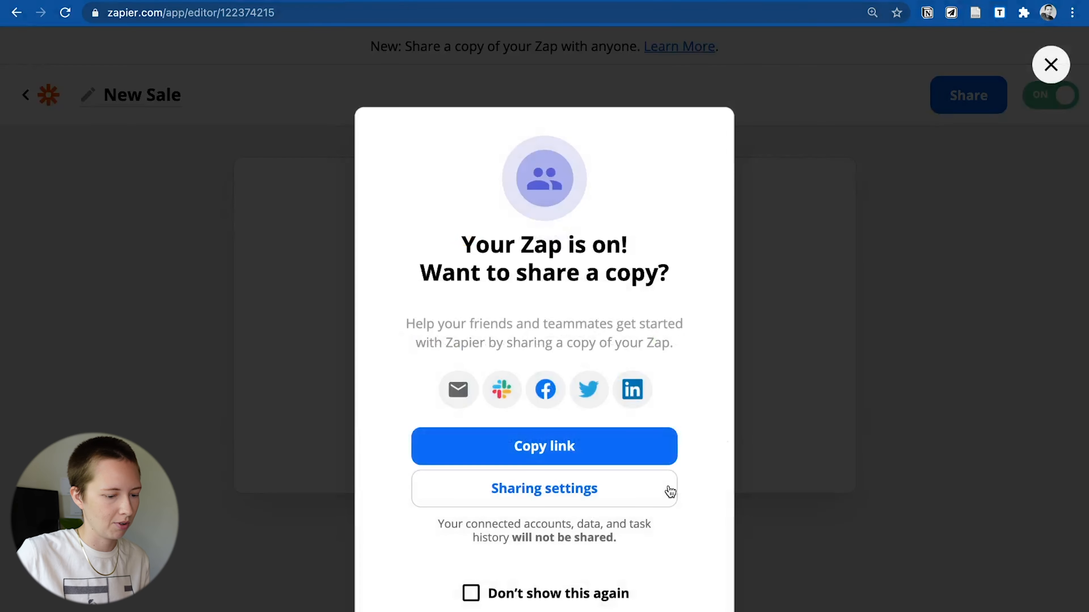
left_click(850, 450)
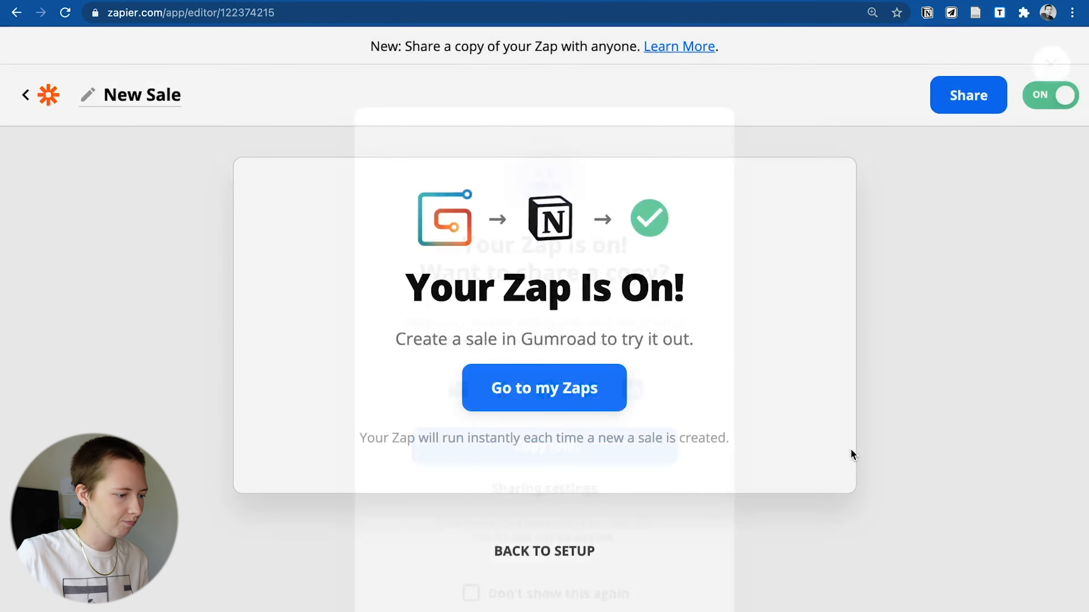
left_click(26, 98)
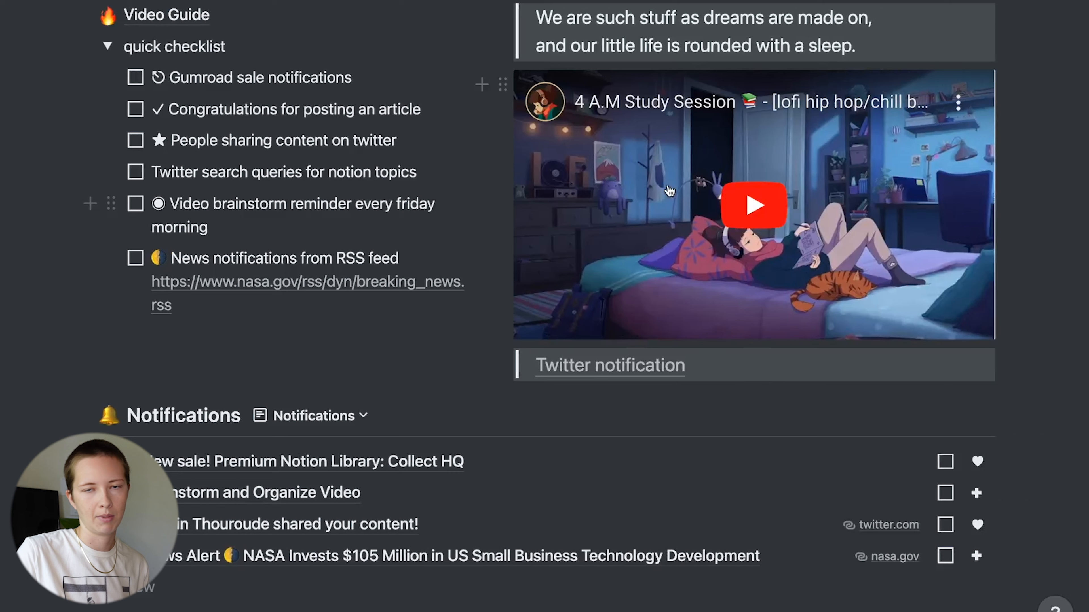
mouse_move(670, 191)
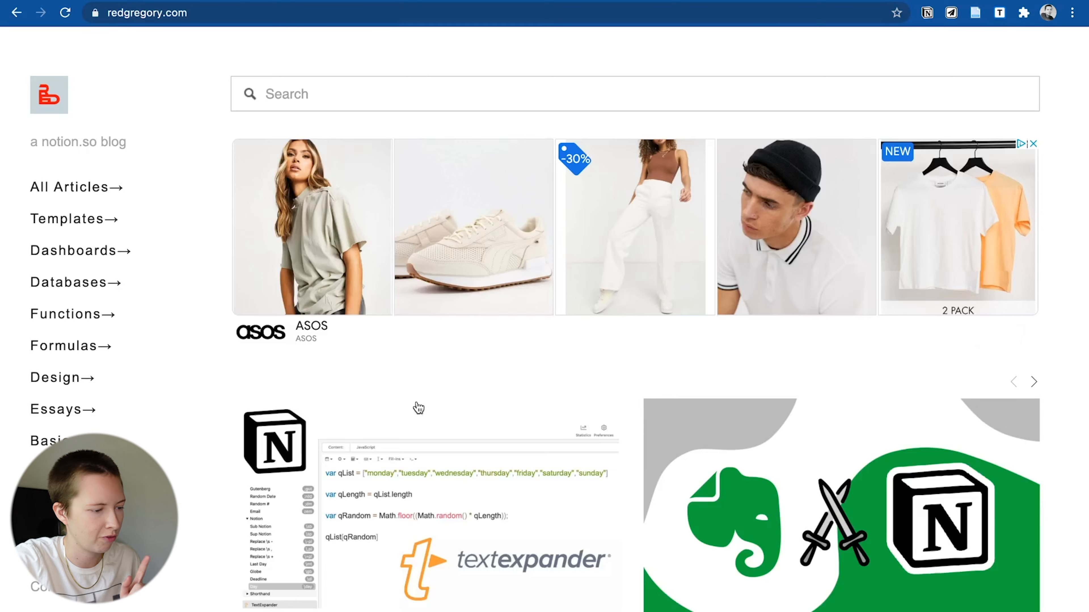
- Open the Notion Articles RSS feed linked at the bottom of redgregory.com
scroll(418, 407, "down", 20)
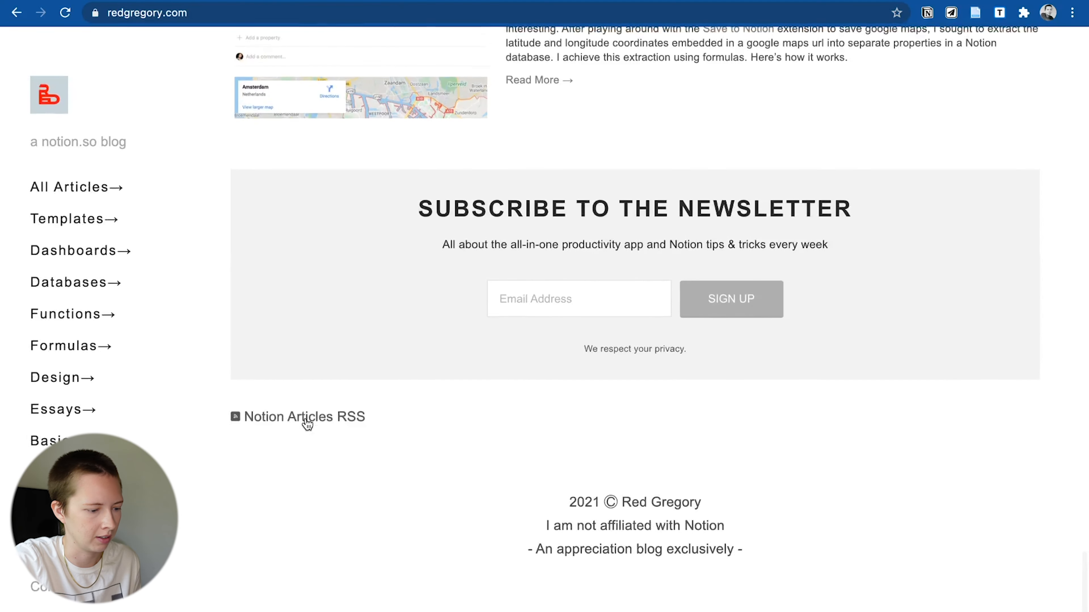
left_click(306, 417)
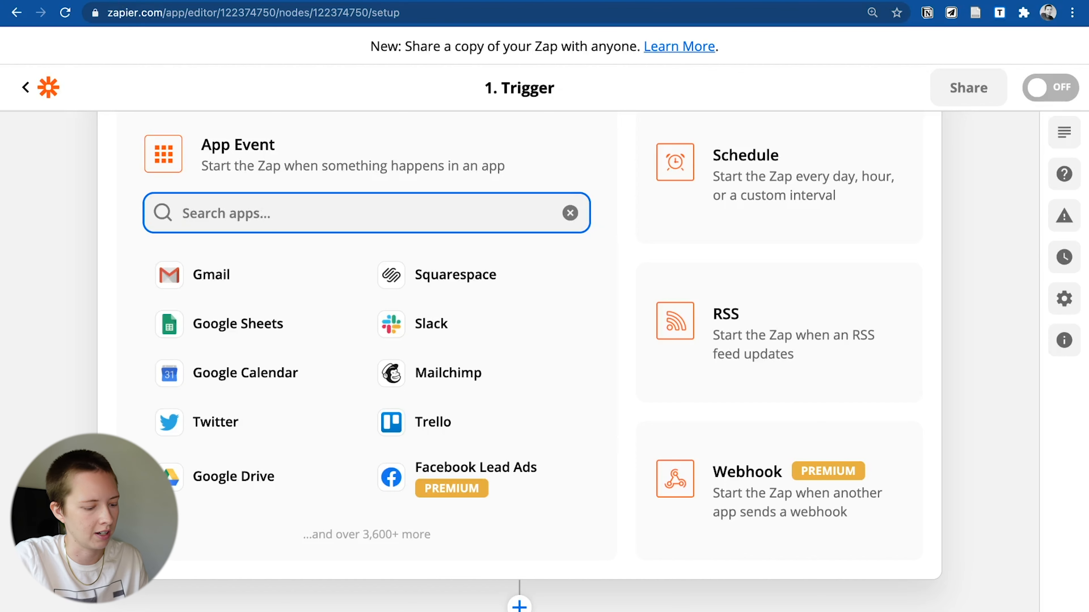
- Pick RSS by Zapier as the trigger app with the New Item in Feed event
type("rss")
left_click(266, 286)
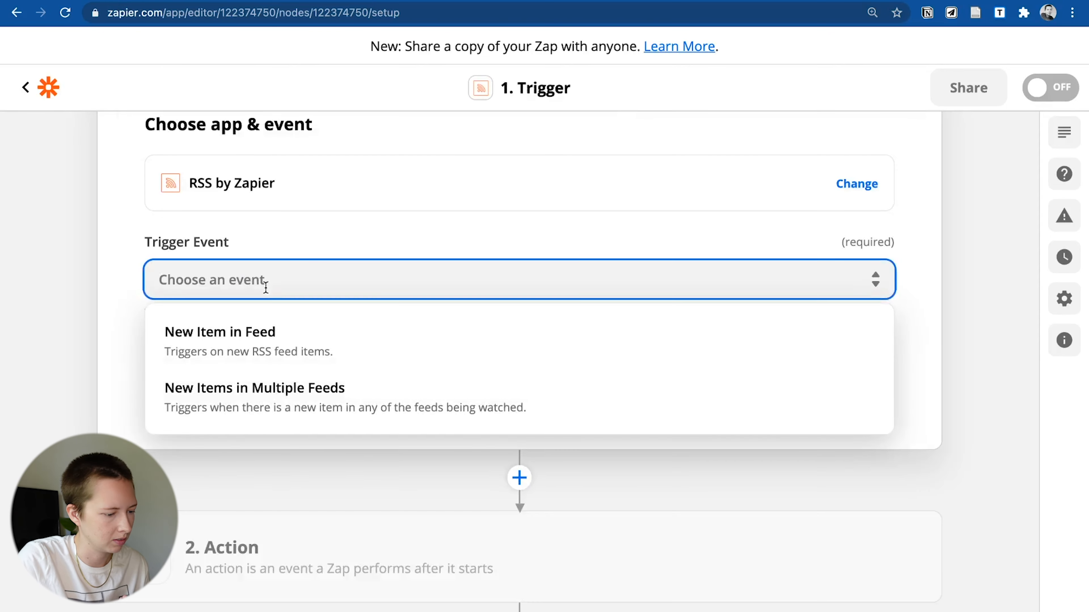
left_click(286, 359)
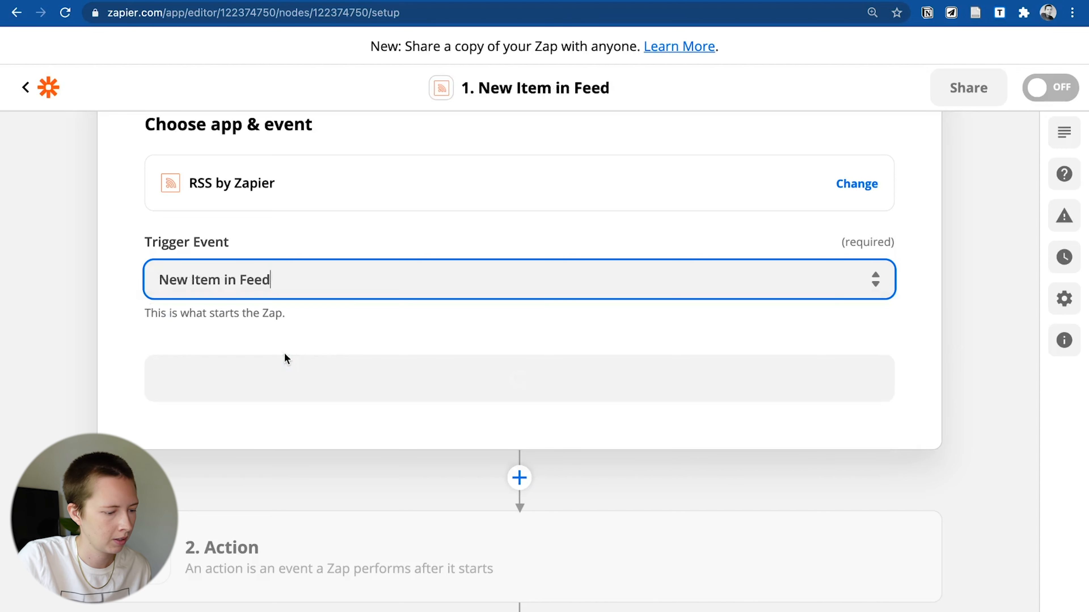
left_click(285, 380)
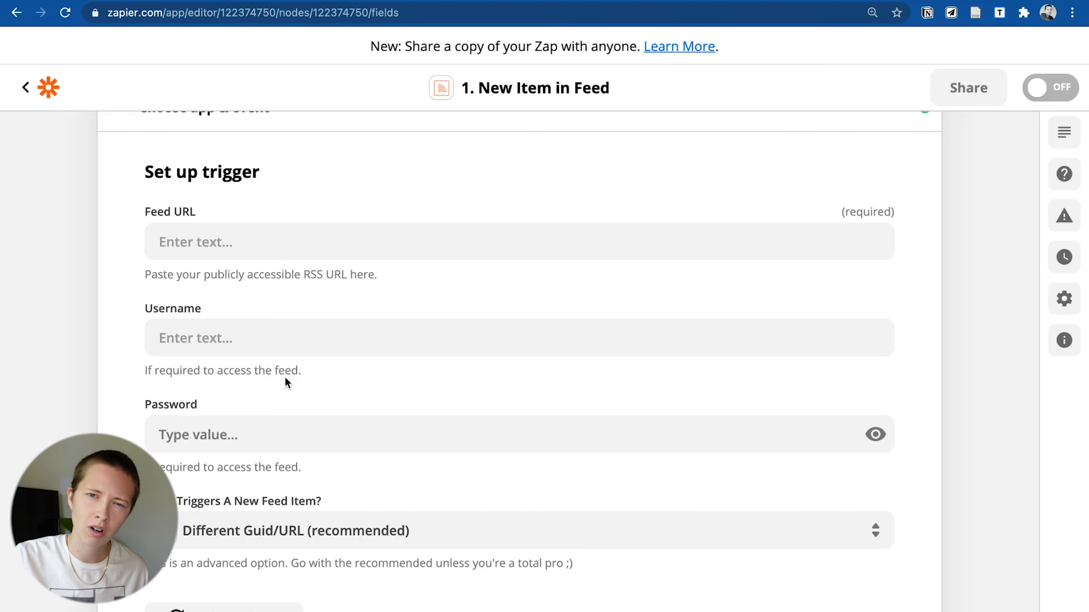
- Paste the redgregory.com/notion?format=rss feed URL and keep the Different Guid/URL new-item rule
scroll(285, 377, "down", 2)
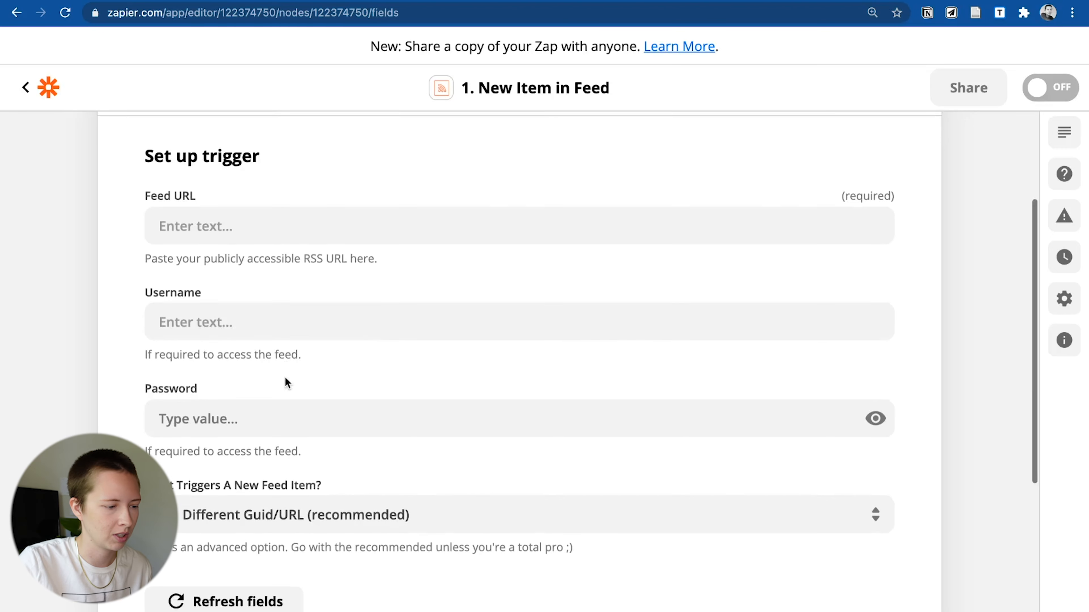
left_click(203, 213)
type("https://www.redgregory.com/notion?format=rss")
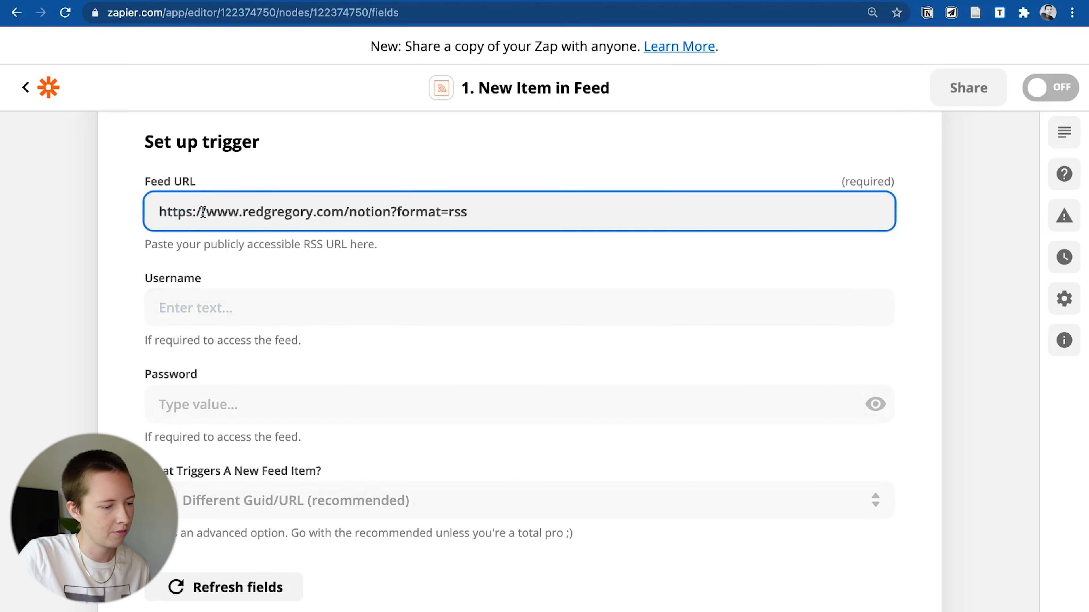
left_click(90, 263)
scroll(90, 262, "down", 3)
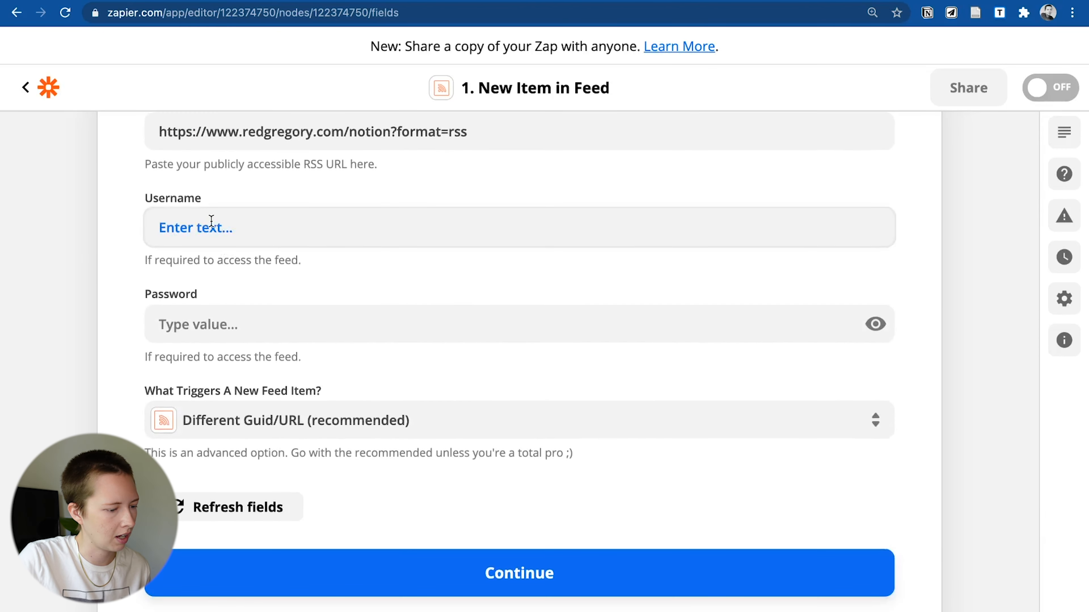
scroll(215, 306, "down", 5)
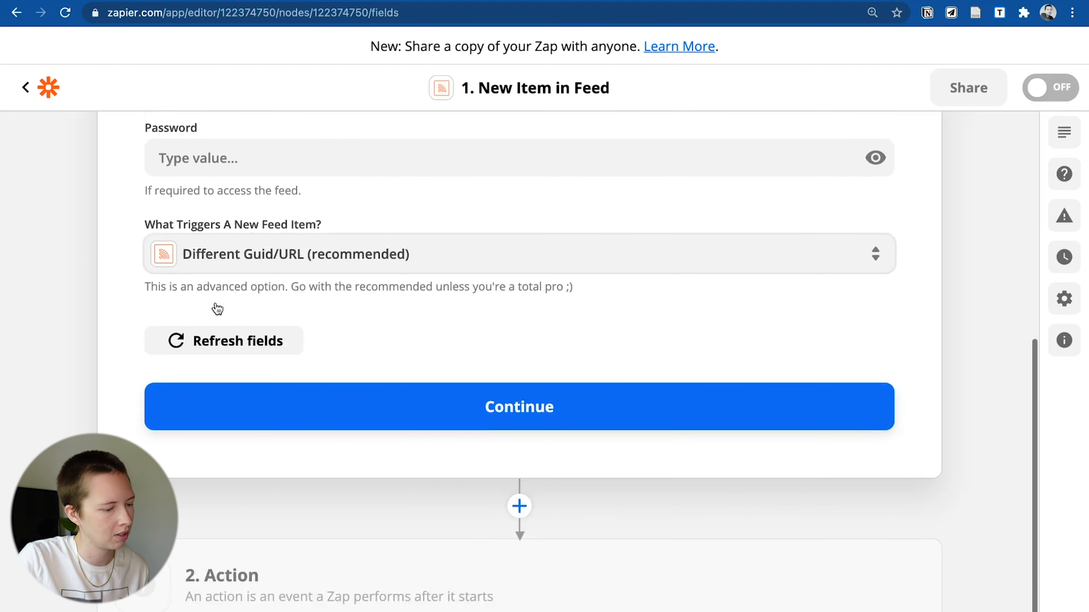
left_click(210, 262)
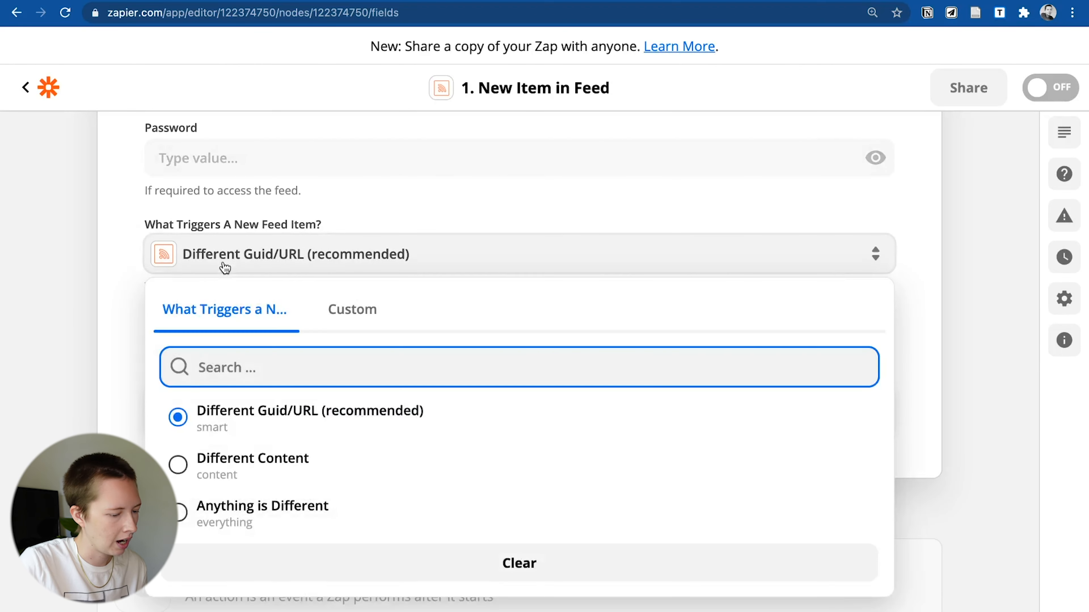
left_click(88, 337)
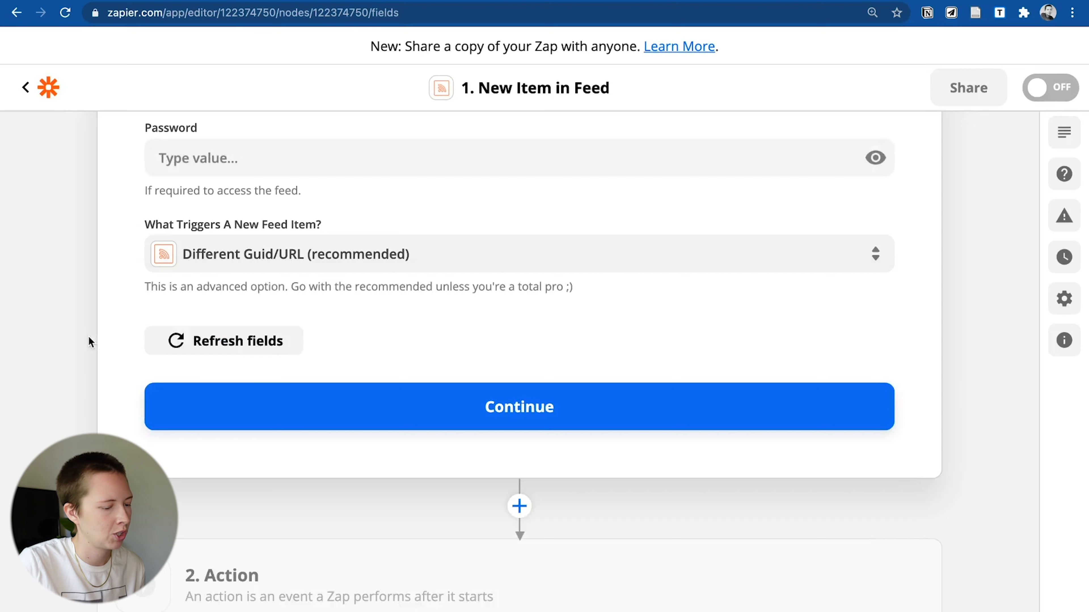
left_click(308, 416)
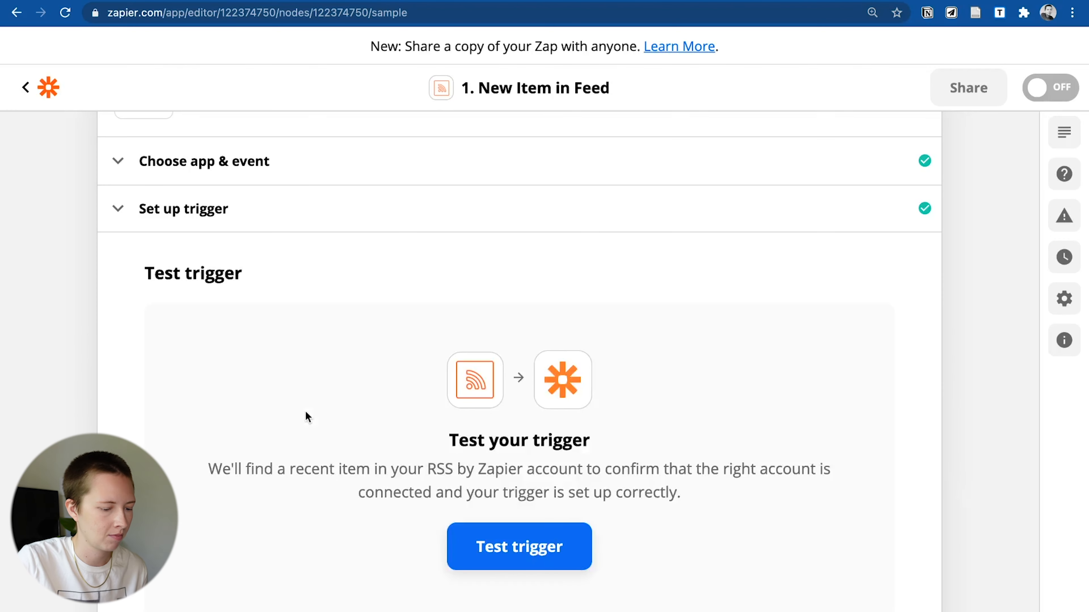
- Test the RSS trigger, pulling the sample post 'How To Find The Token To Connect Zapier And Notion'
left_click(550, 547)
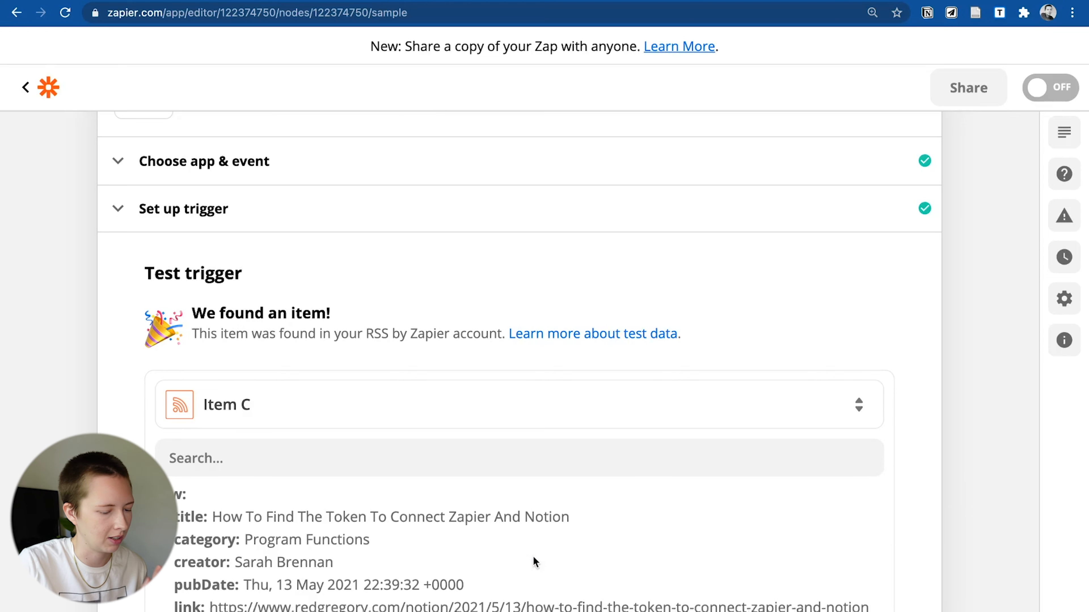
scroll(411, 347, "down", 5)
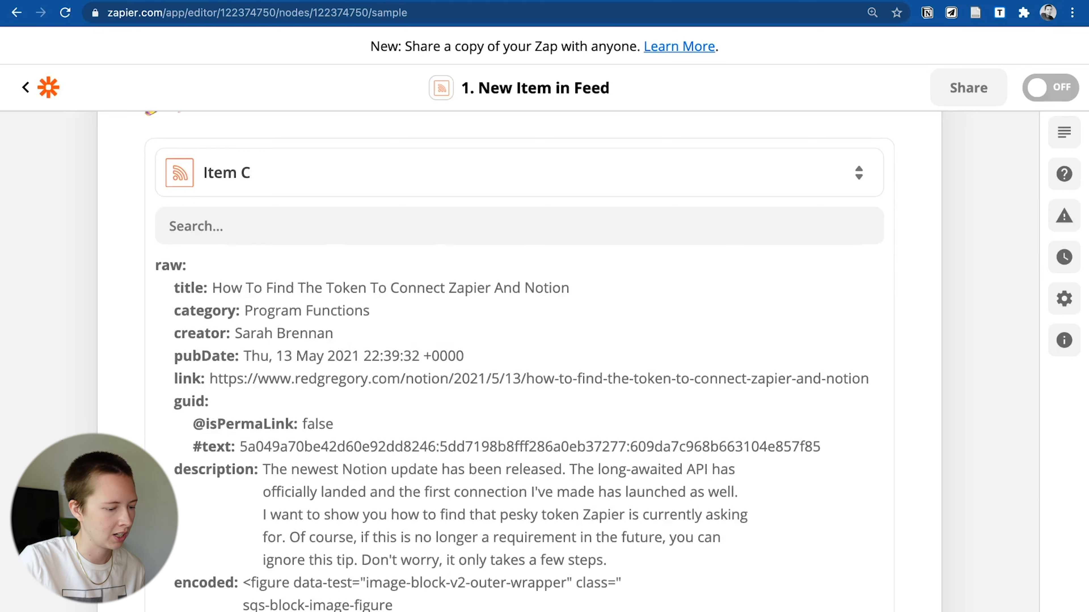
scroll(411, 347, "down", 3)
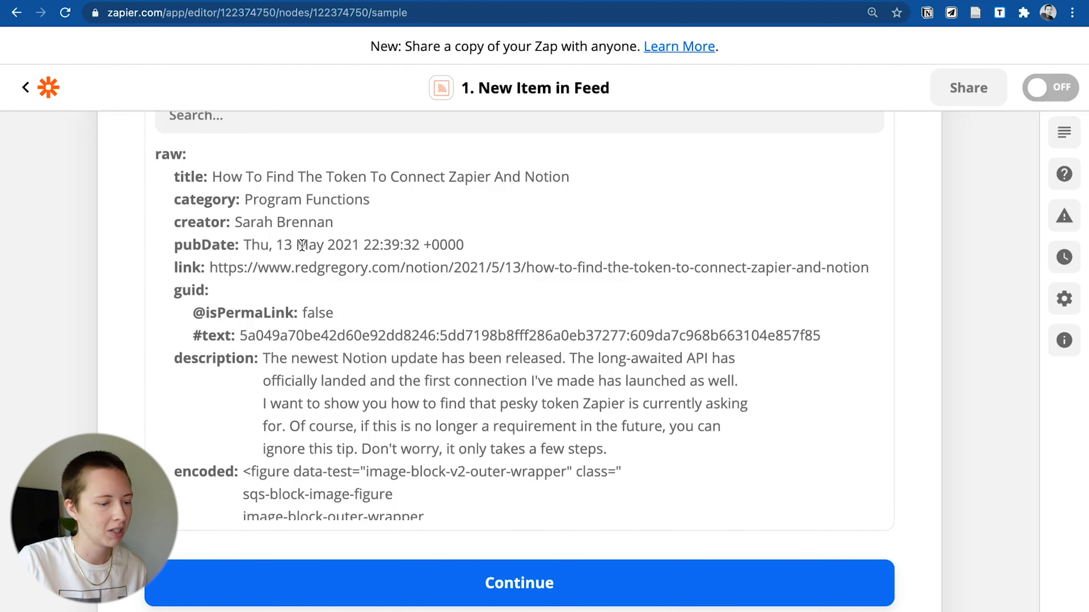
left_click_drag(269, 358, 612, 469)
scroll(557, 493, "down", 6)
left_click(484, 595)
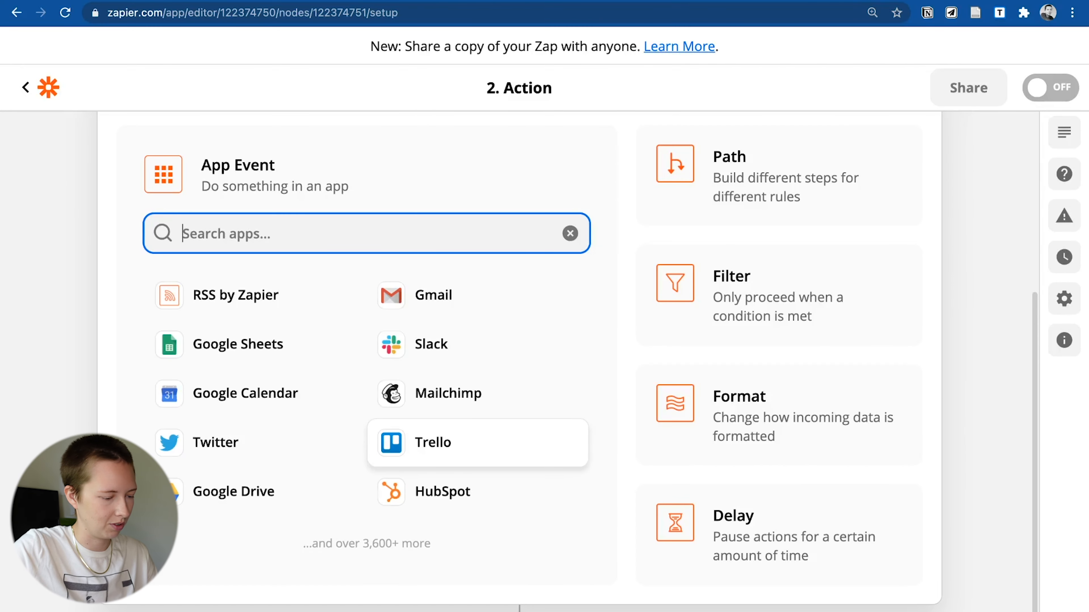
- Set step 2 to Notion's Create Database Item action event
type("notion")
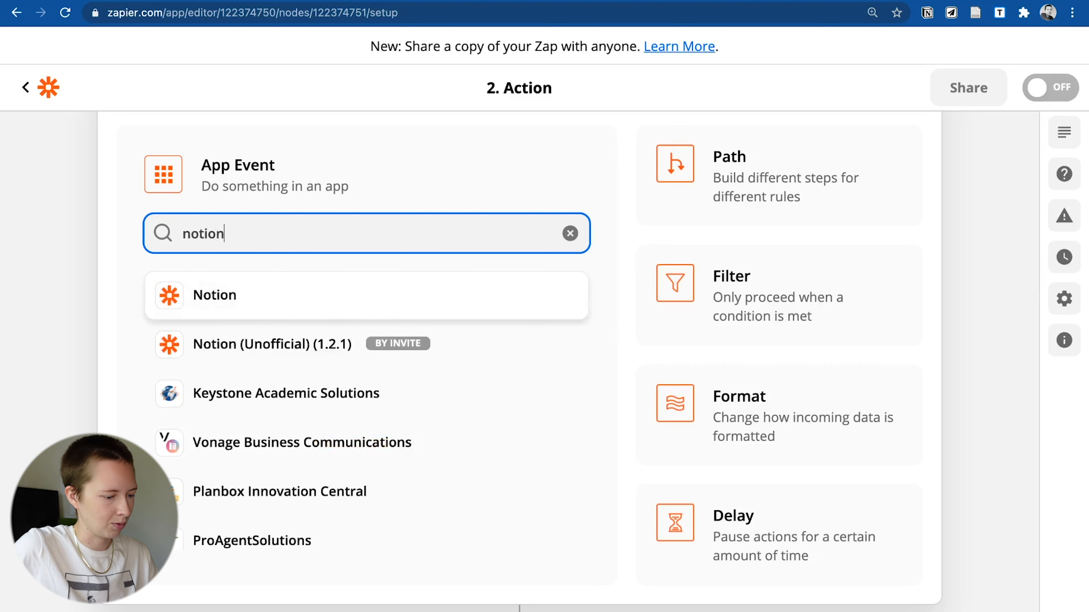
left_click(318, 315)
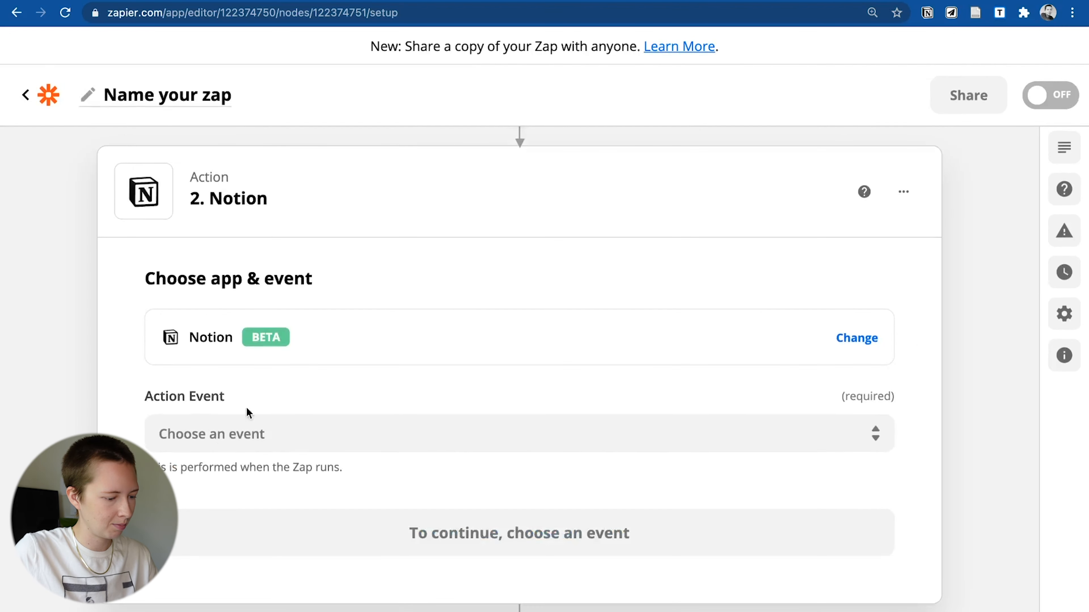
left_click(218, 434)
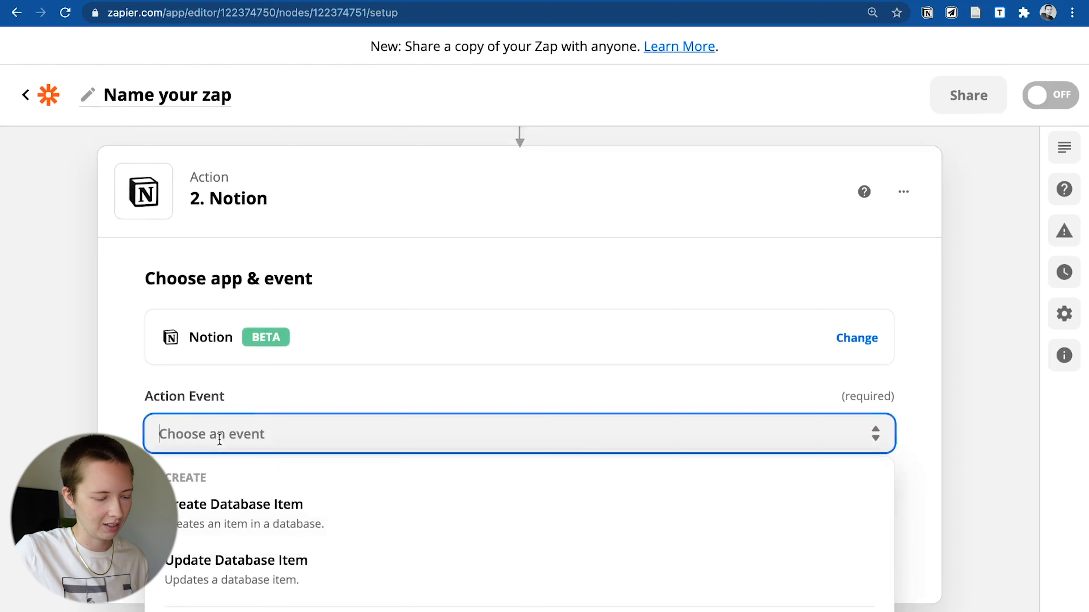
left_click(270, 509)
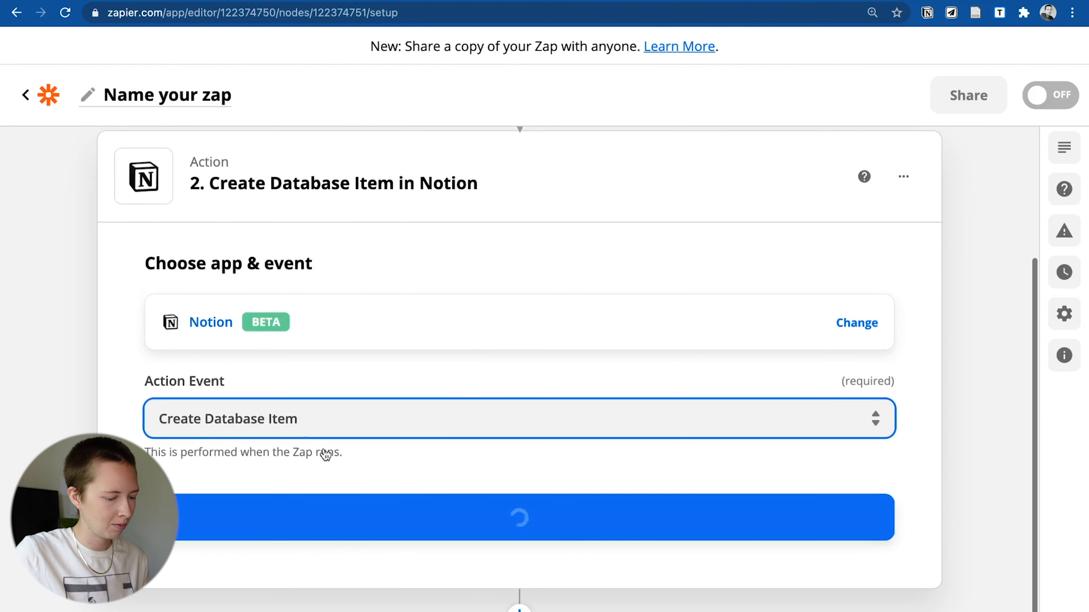
left_click(311, 534)
- Place the cursor in the empty Name field and switch over to the Notion dashboard
scroll(247, 451, "down", 3)
scroll(246, 455, "down", 2)
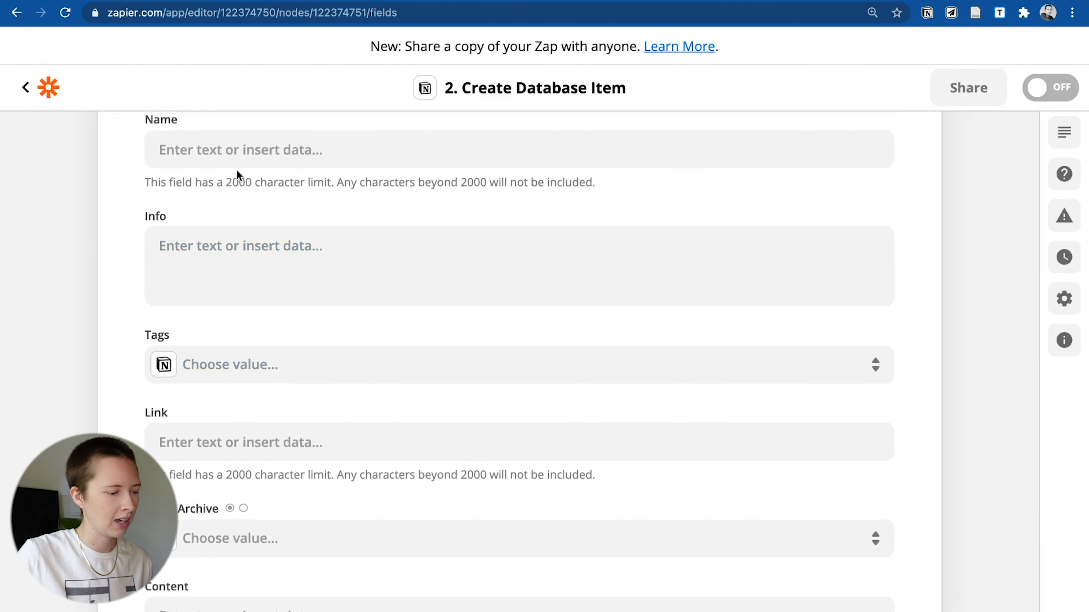
left_click(240, 159)
key("ctrl+Right")
scroll(165, 163, "up", 5)
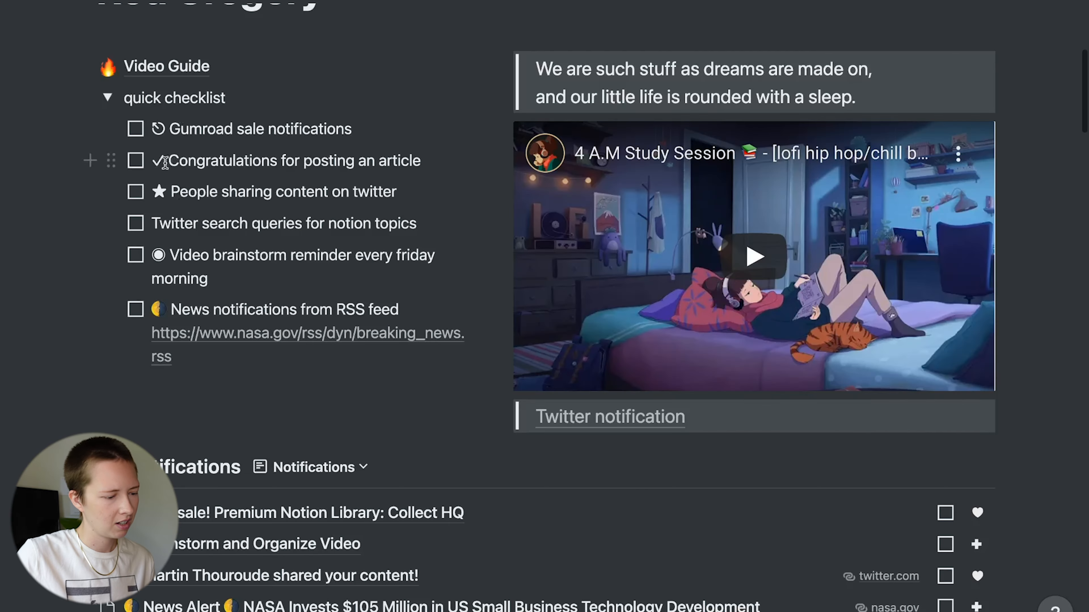
- Set Name to a check mark, 'Congratulations! You published', the post Title, and '! +1 for growth'
left_click_drag(161, 160, 155, 162)
key("super+c")
key("ctrl+Left")
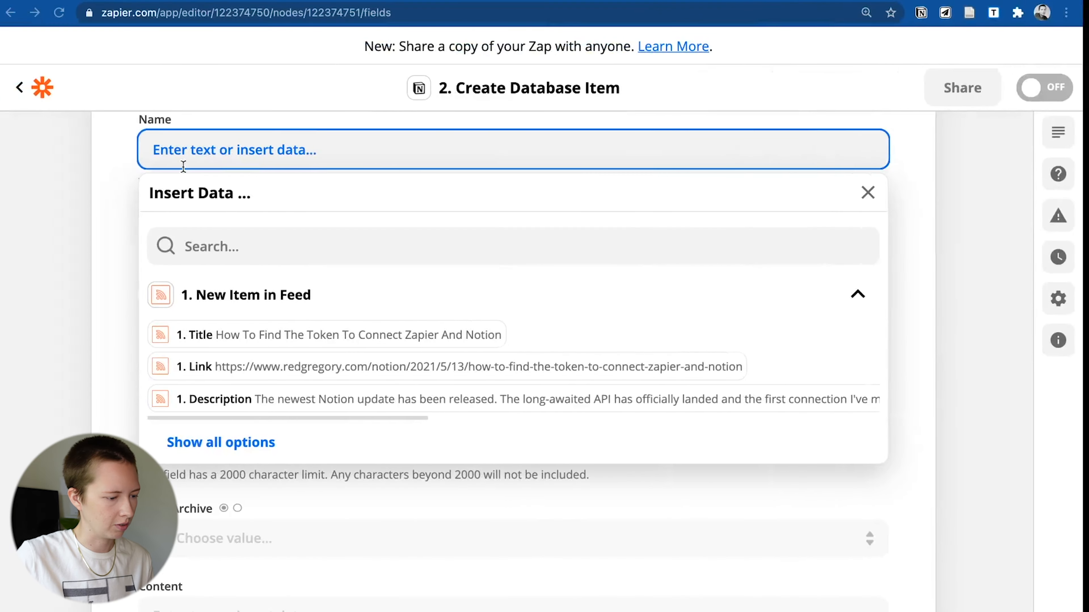
left_click(175, 163)
key("super+v")
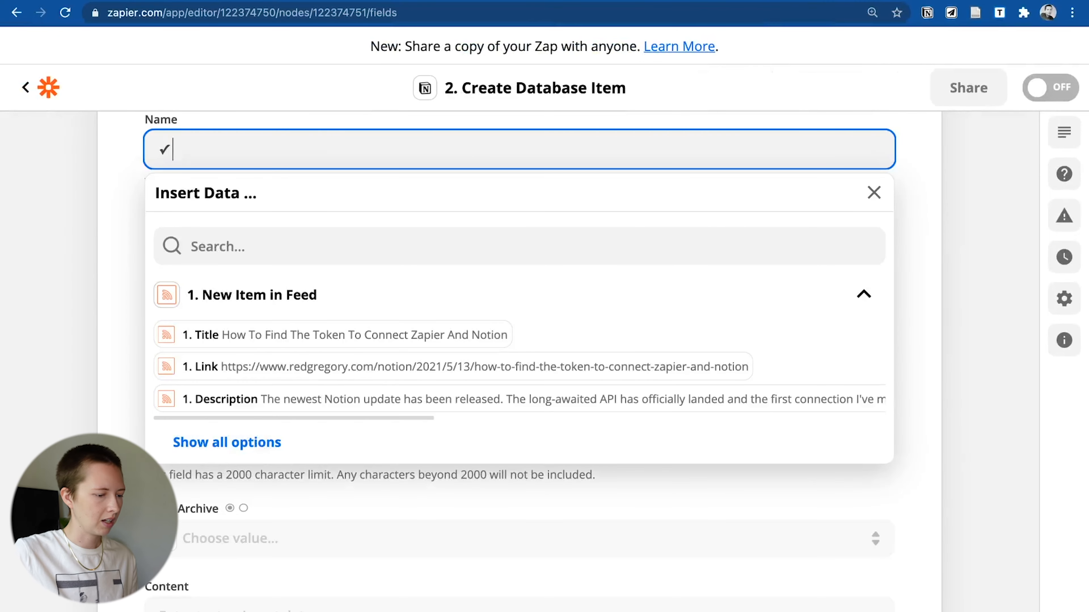
type("Cong")
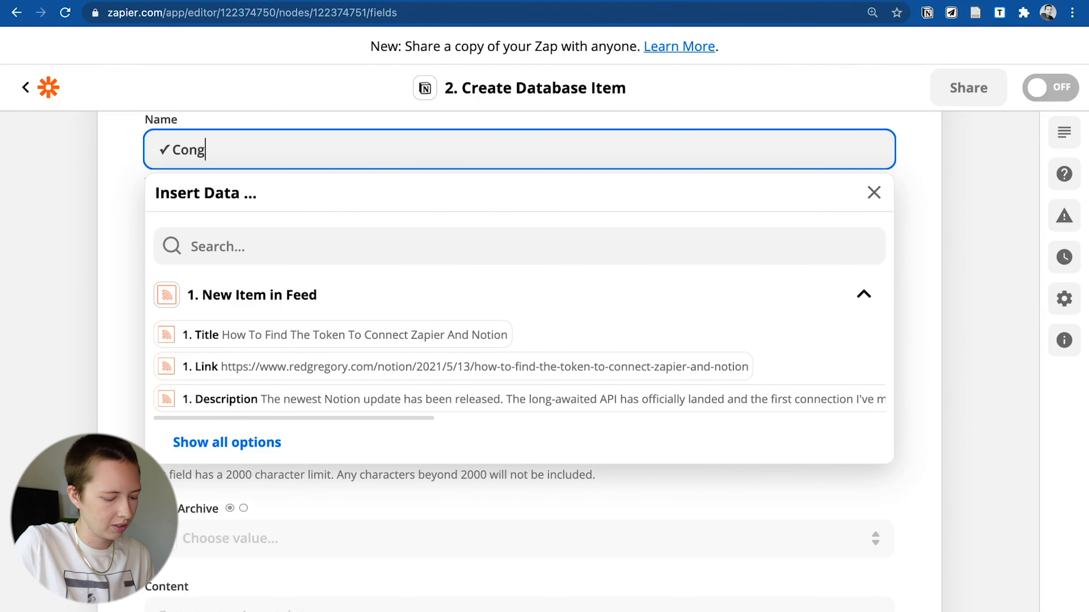
type("ratulations! You published")
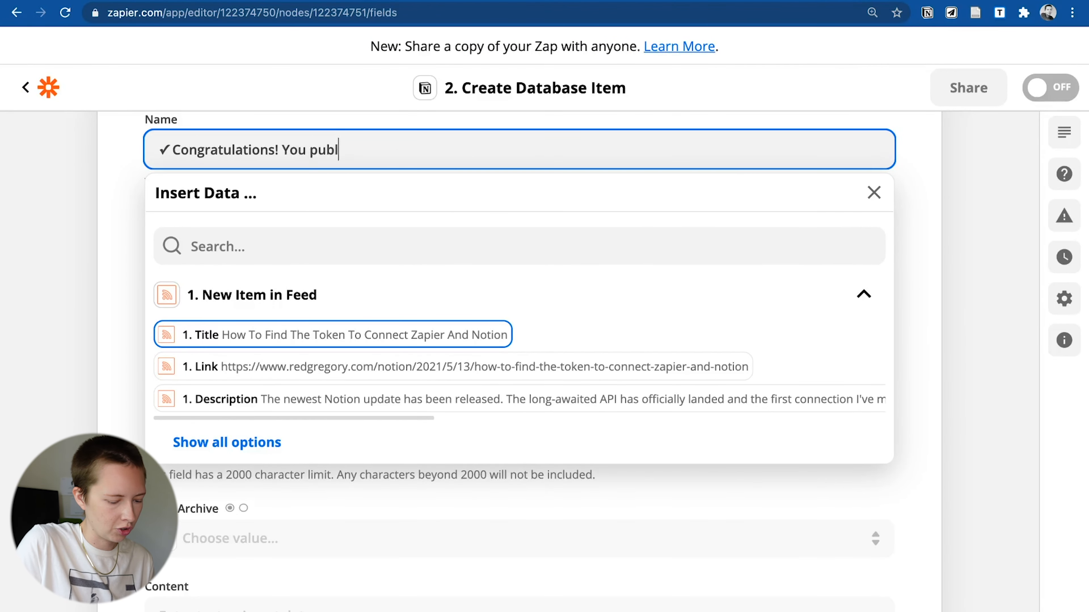
left_click(279, 336)
type("!")
type(" +1")
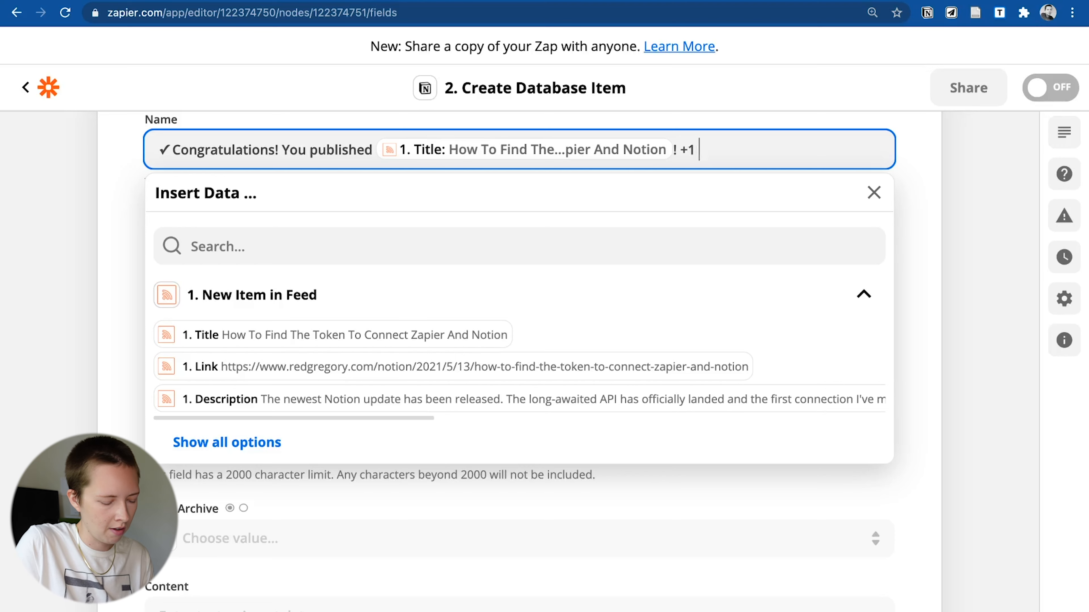
type(" for growth")
key("Tab")
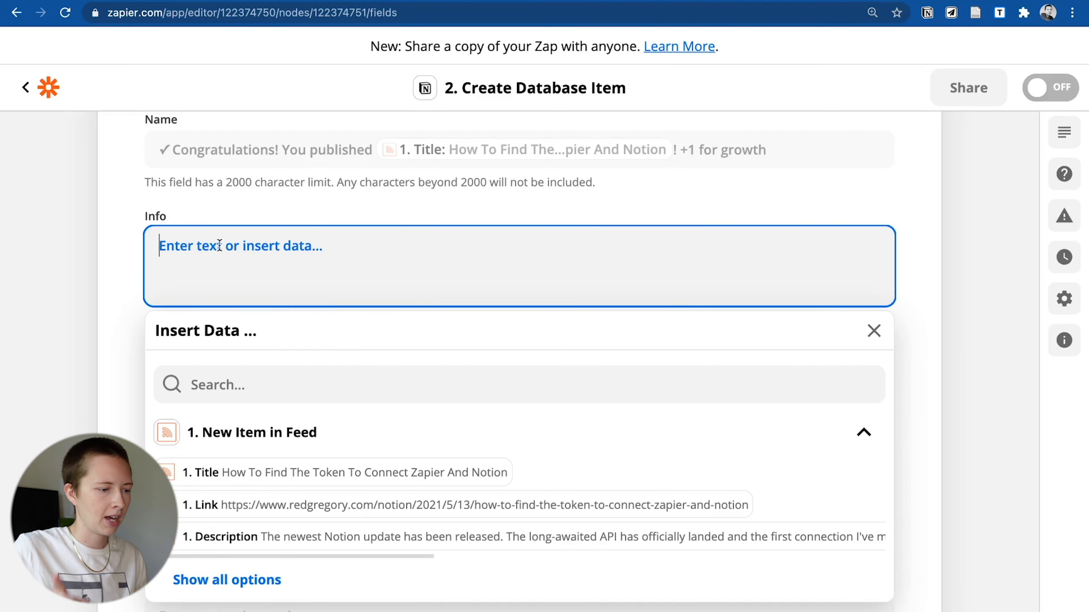
- Map the feed's Raw Category into Info and tag the item Reminder
left_click(266, 579)
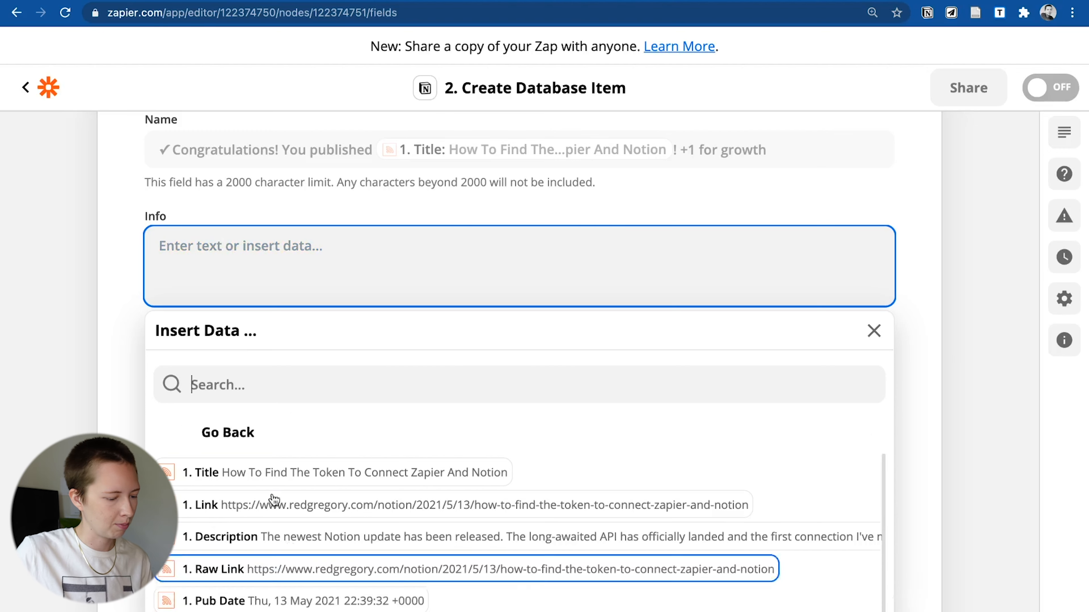
scroll(275, 481, "down", 5)
scroll(278, 469, "up", 1)
scroll(317, 457, "down", 5)
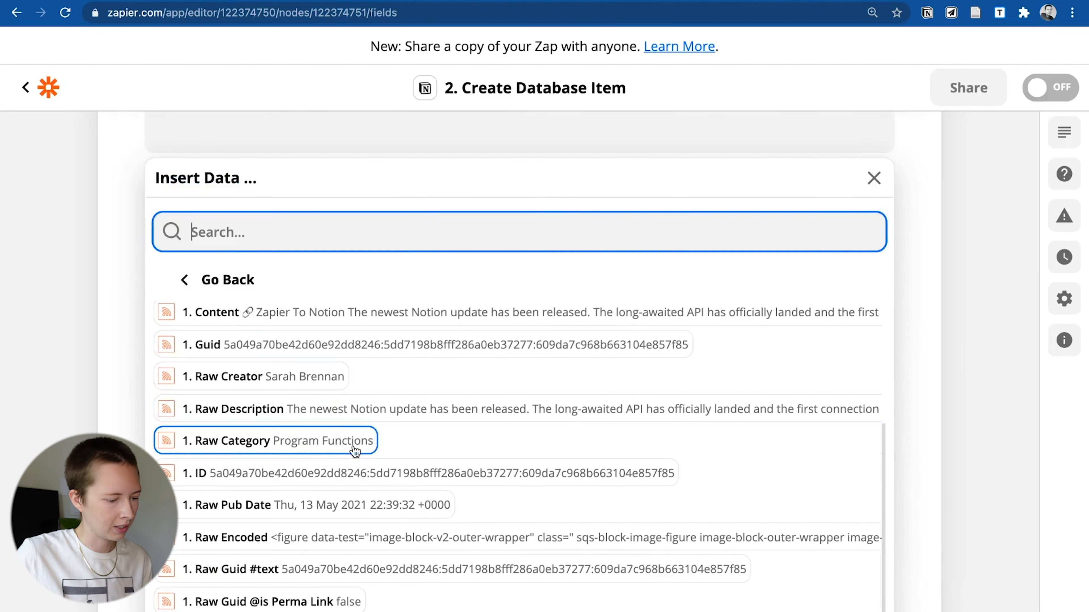
left_click(231, 448)
key("Tab")
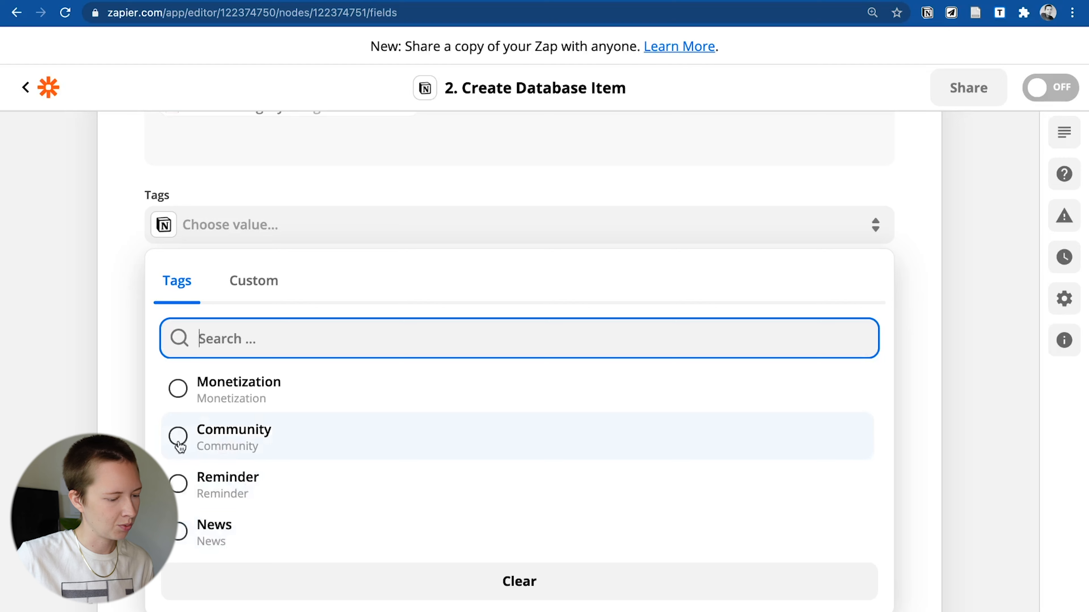
left_click(184, 495)
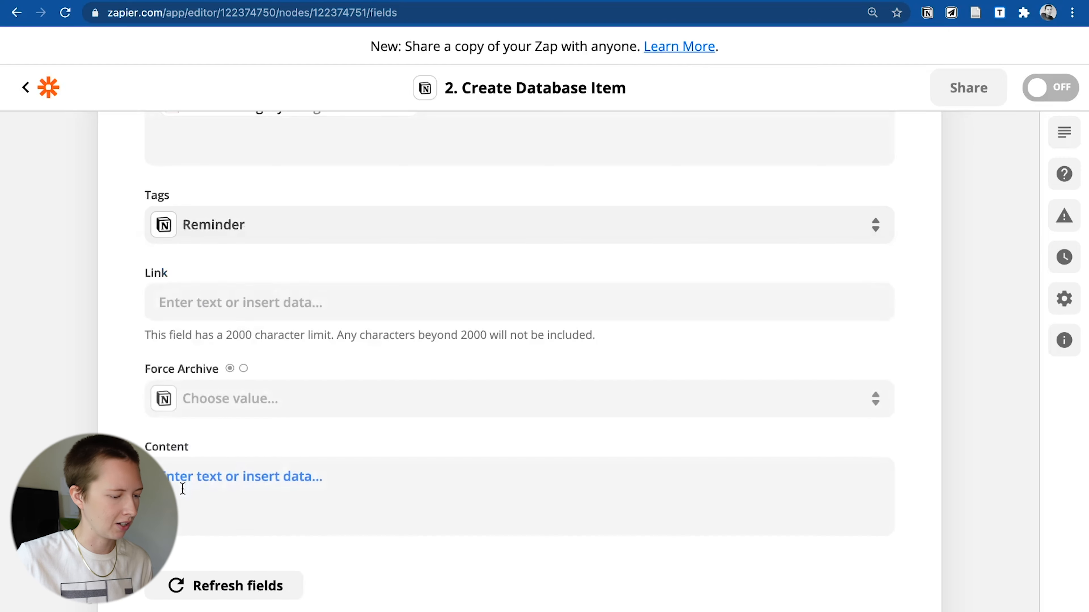
- Insert the feed's Link into the Link field and move to the Content field
left_click(192, 301)
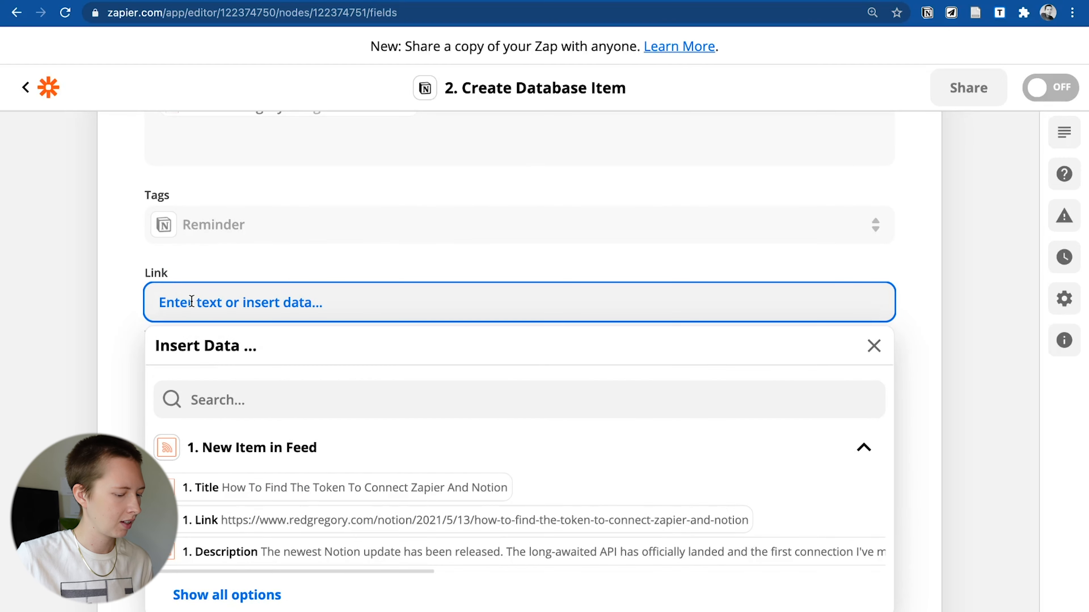
scroll(261, 453, "down", 3)
left_click(258, 385)
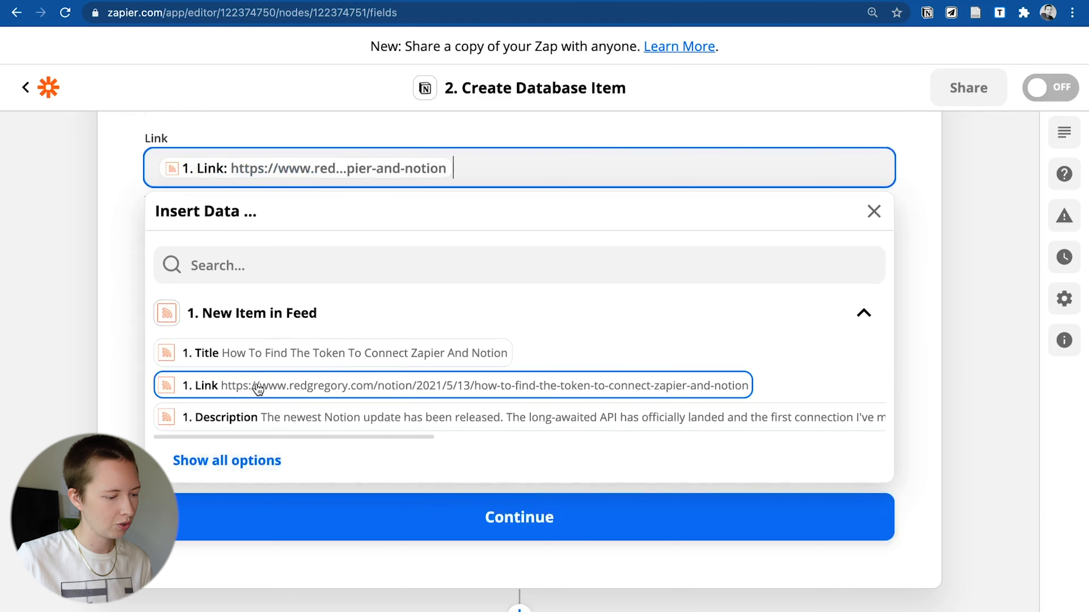
left_click(93, 239)
left_click(247, 341)
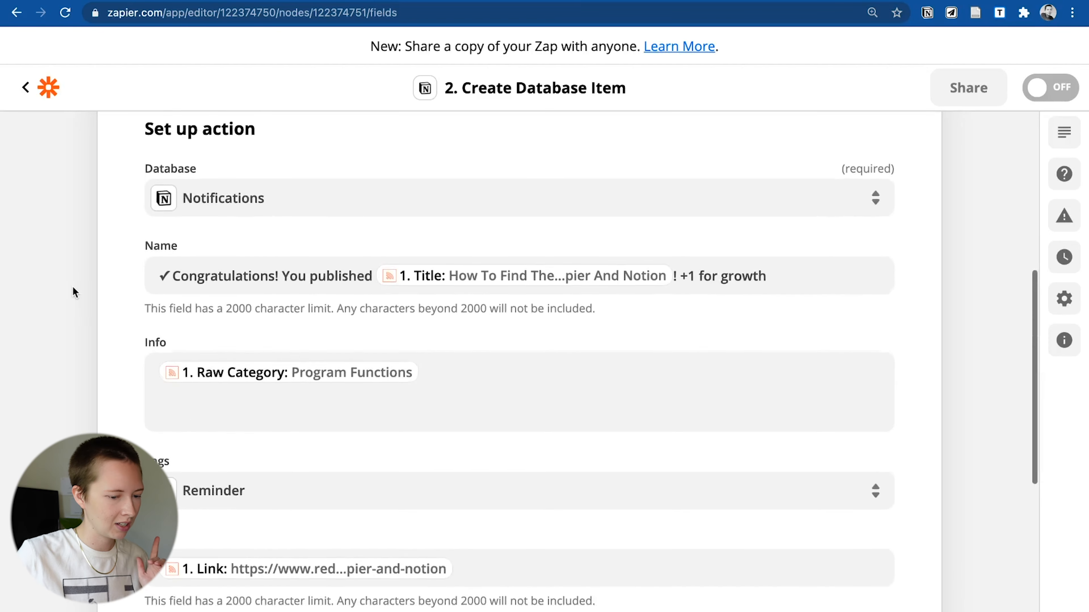
scroll(73, 286, "down", 1)
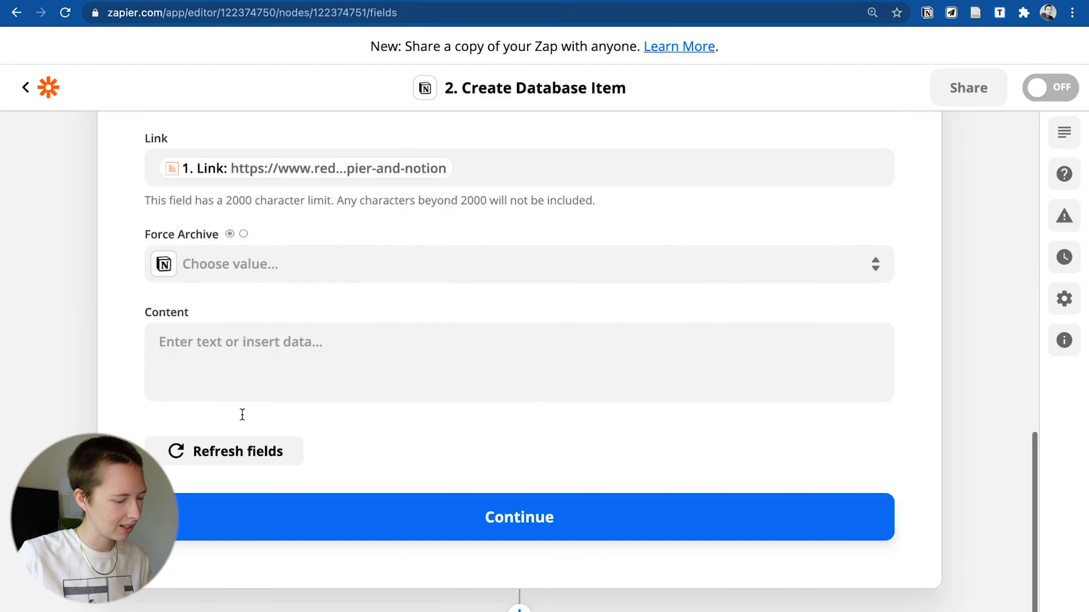
- Confirm the field mapping and inspect the Congratulations notification in Notion's Notifications database
left_click(284, 525)
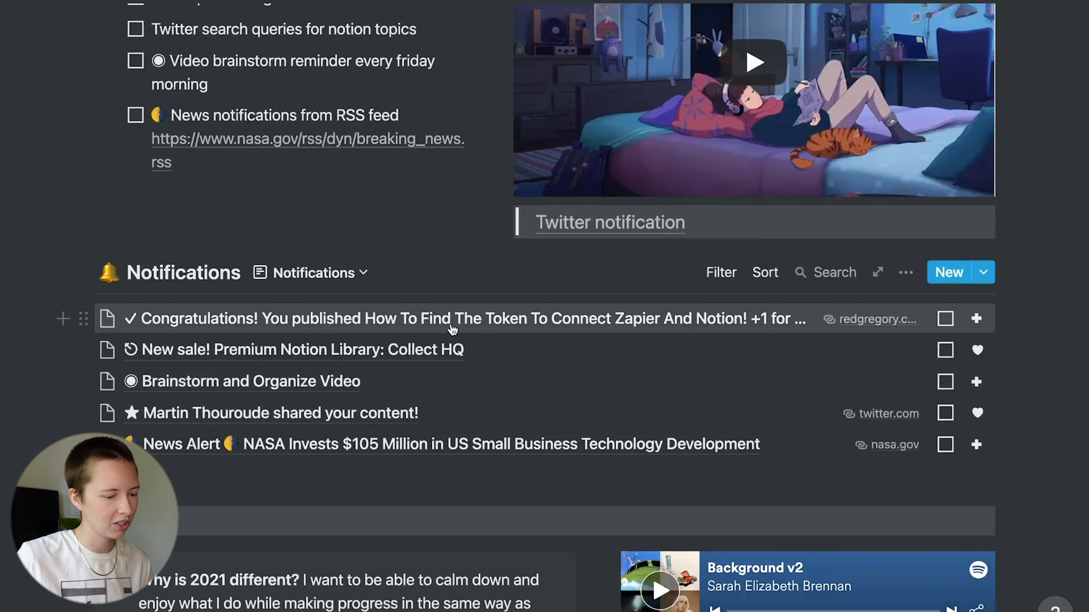
left_click(610, 330)
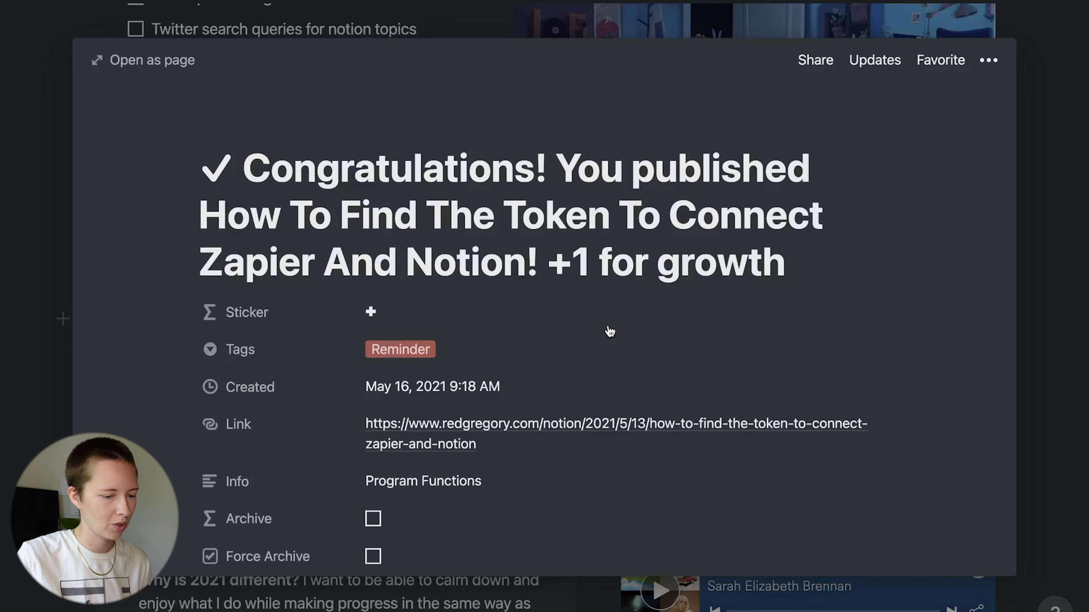
key("Escape")
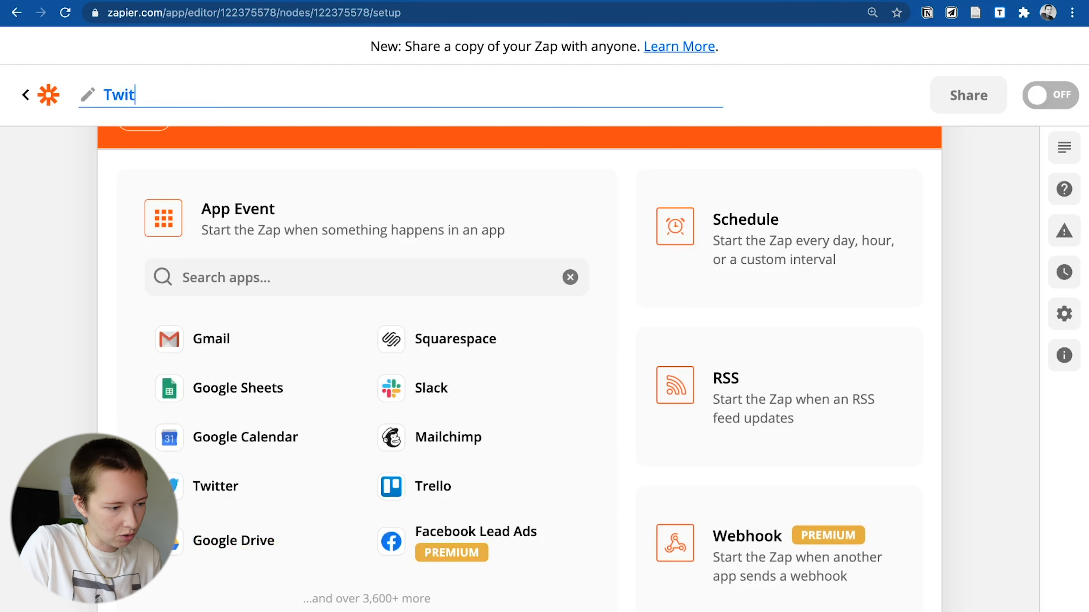
- Name the zap 'Twitter Share' and choose Twitter with the Search Mention trigger event
type("ter Share")
left_click(223, 487)
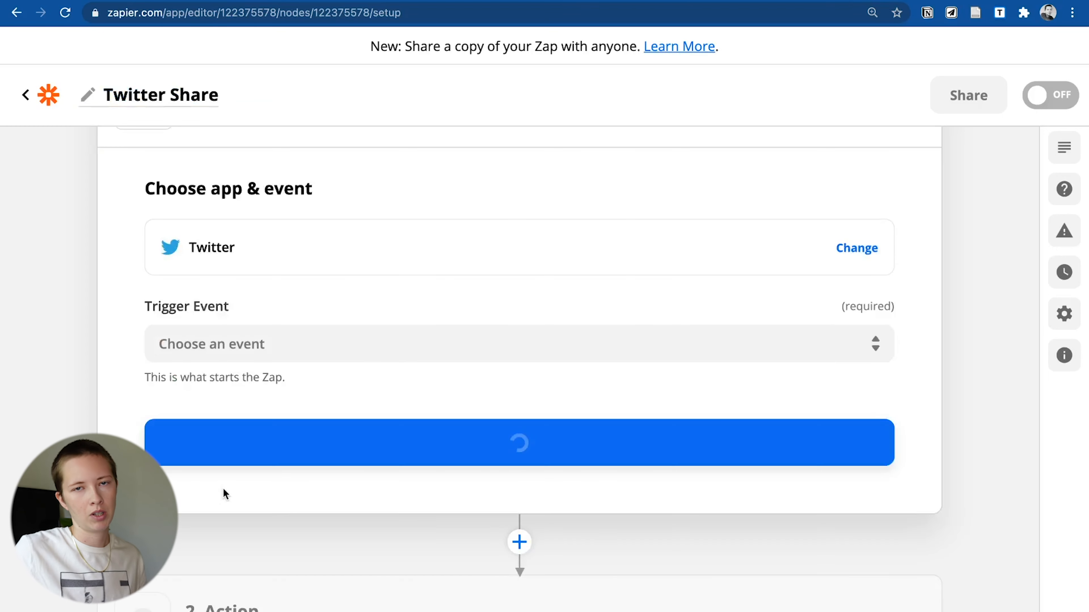
left_click(214, 342)
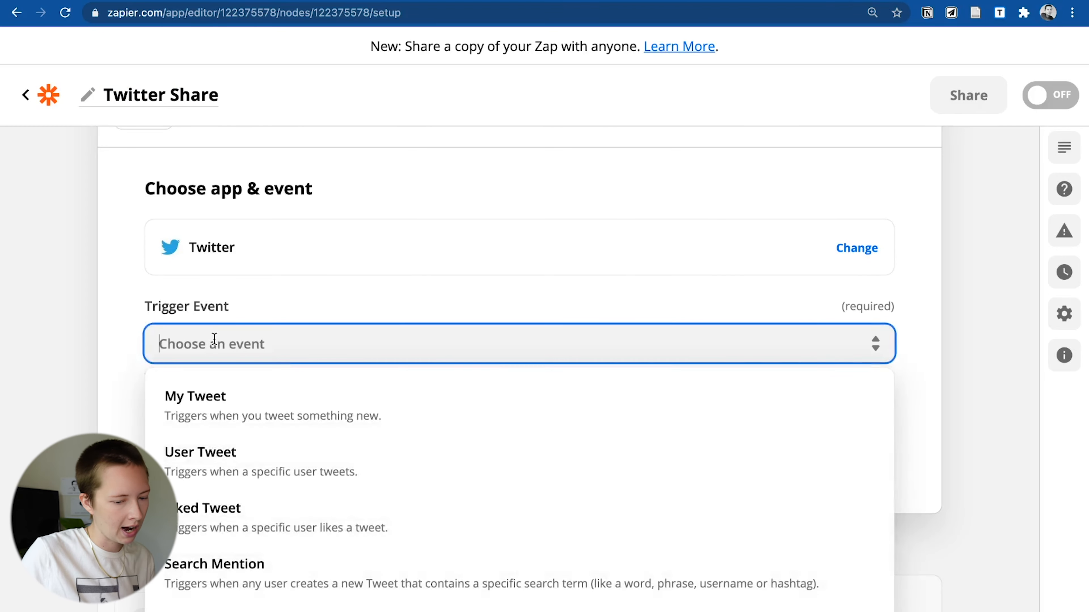
scroll(250, 469, "down", 1)
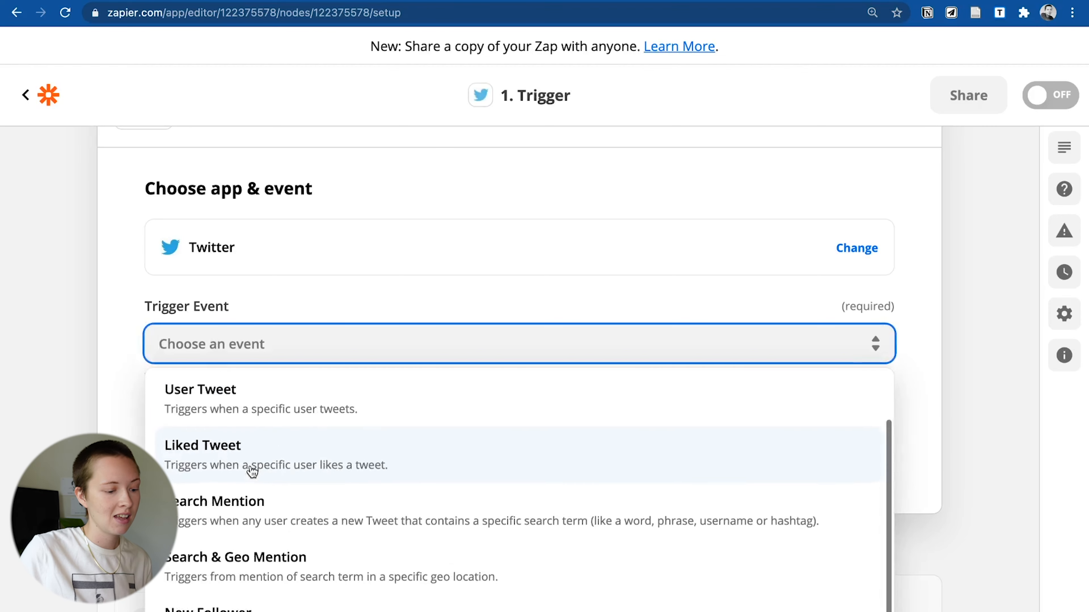
left_click(244, 517)
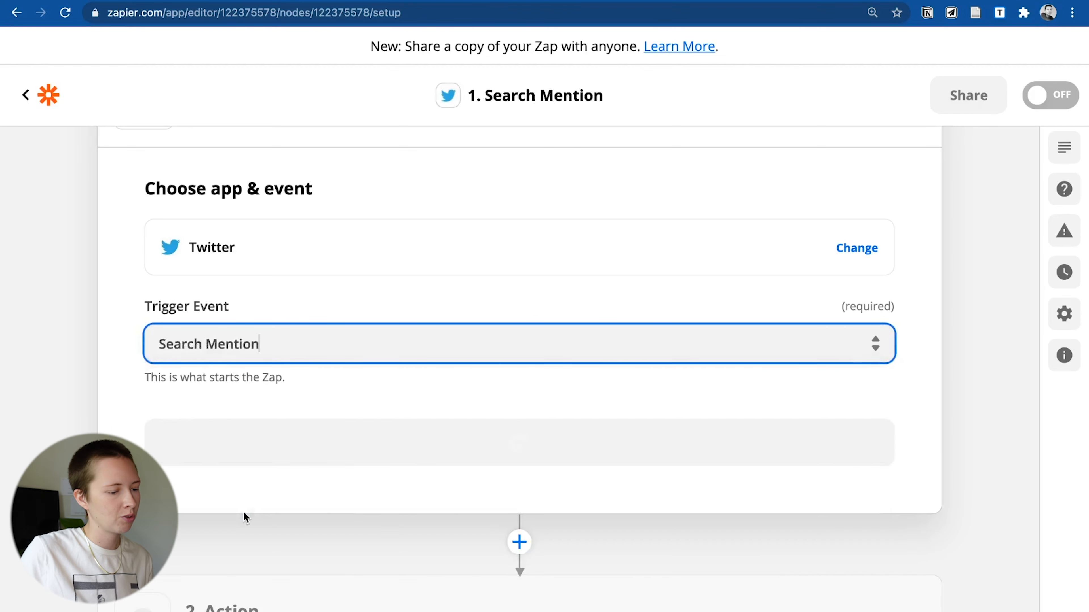
left_click(266, 446)
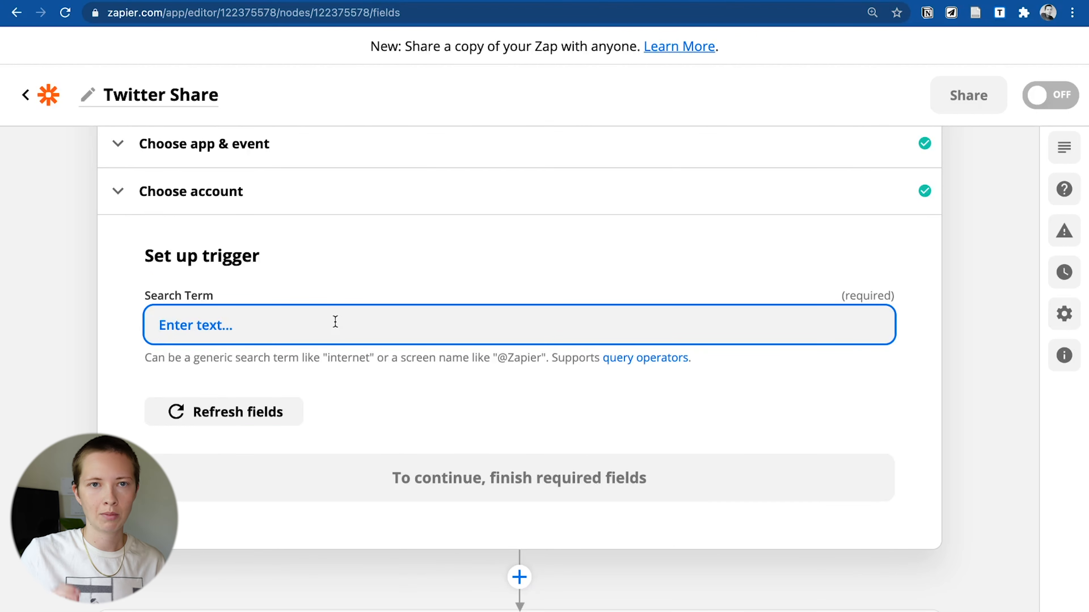
- Set the search term to redgregory.com, excluding tweets from the owner's own handle
type("redgregory.com")
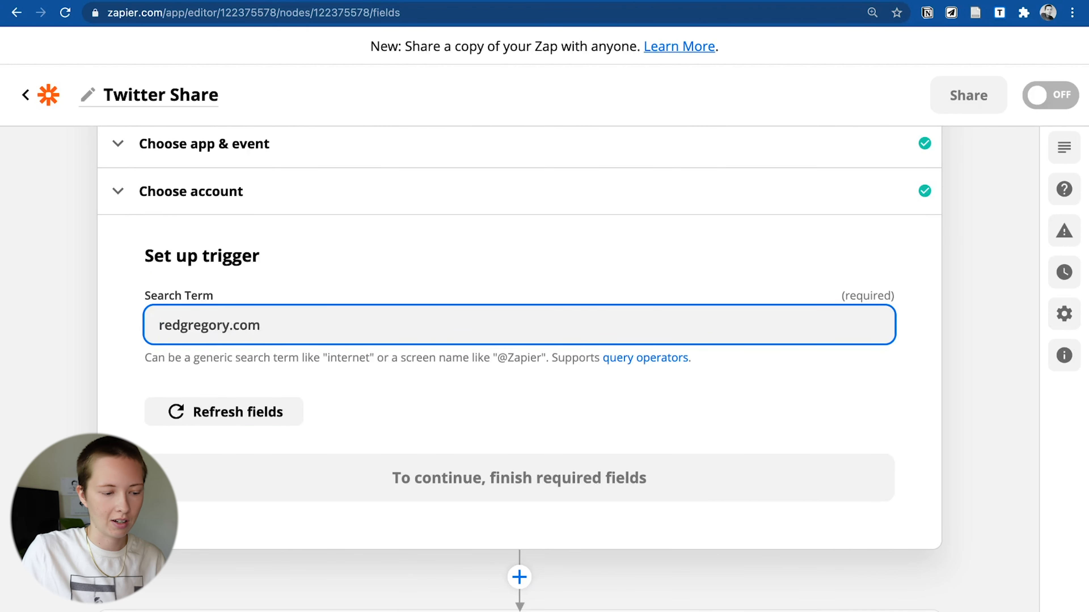
type(" -")
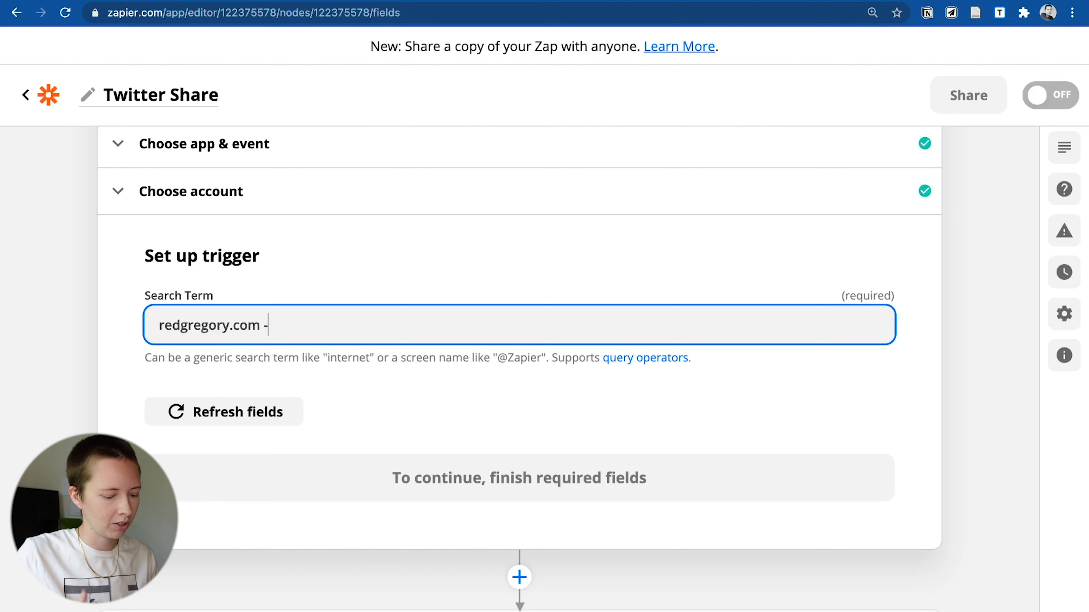
type("from")
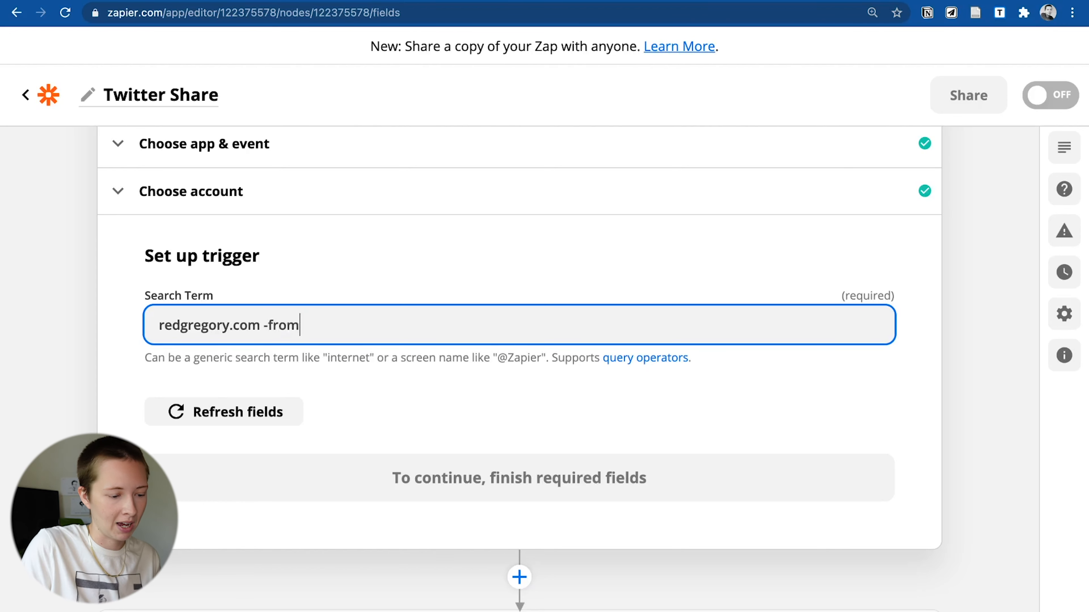
type(":@RedGregory1")
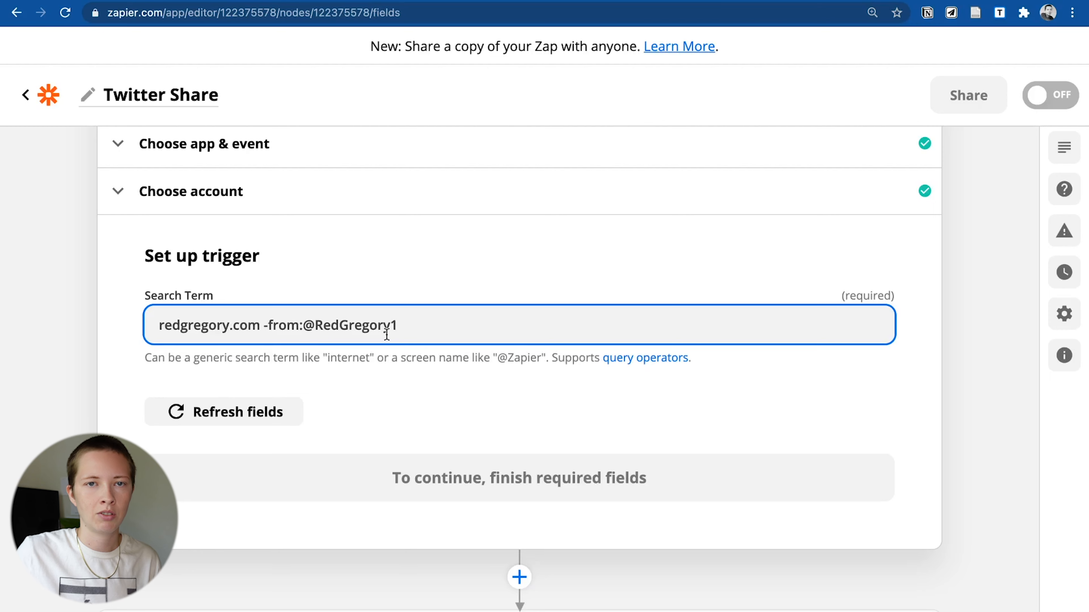
scroll(143, 277, "down", 3)
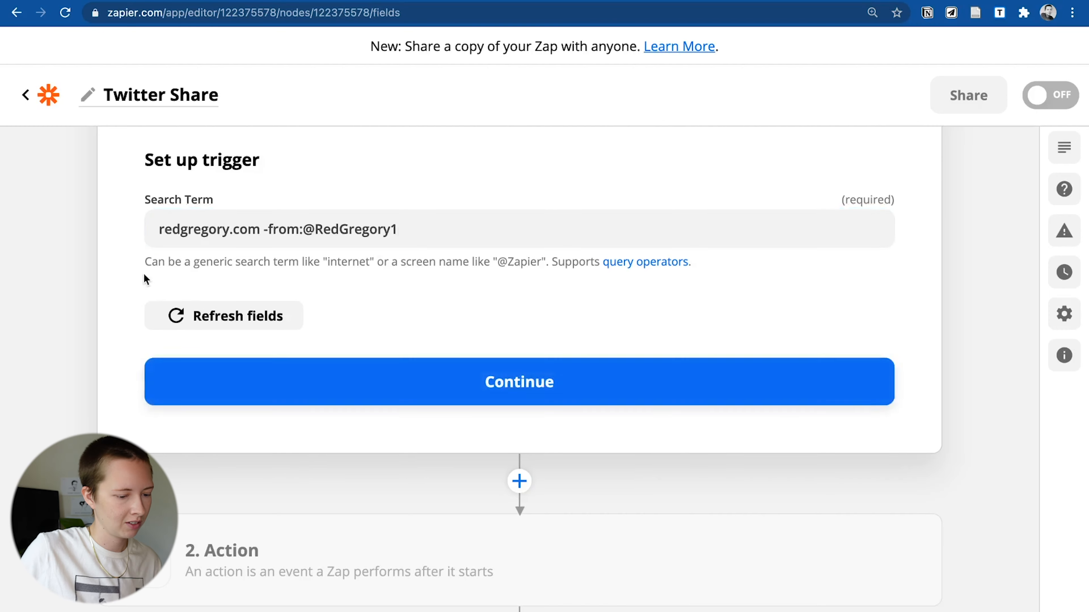
left_click(246, 388)
- Test the Twitter trigger, try Mention B, then keep Mention A as the sample
left_click(507, 442)
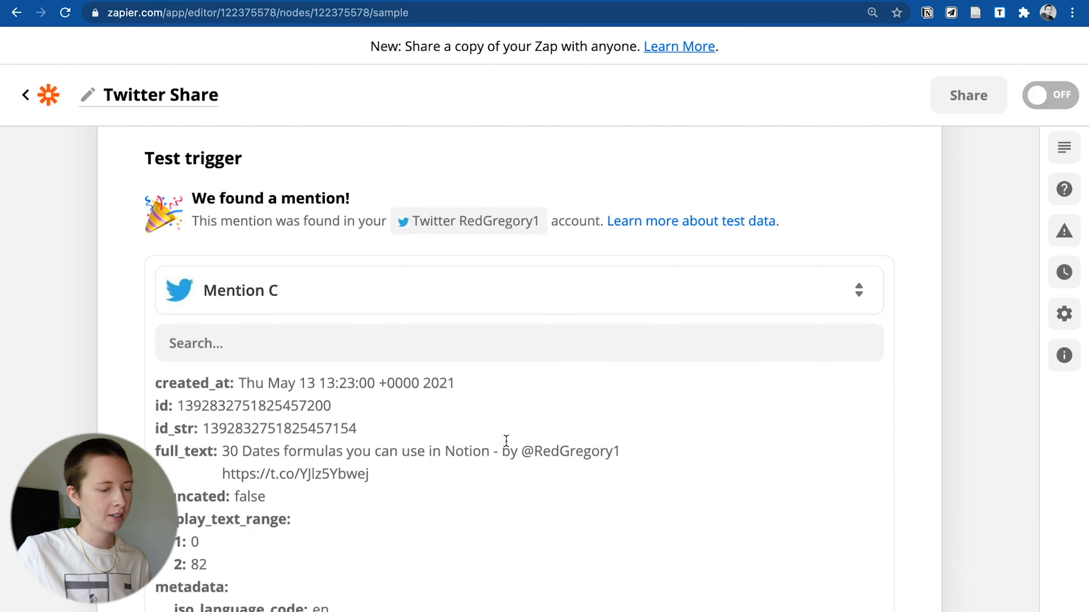
left_click(245, 307)
scroll(246, 309, "down", 3)
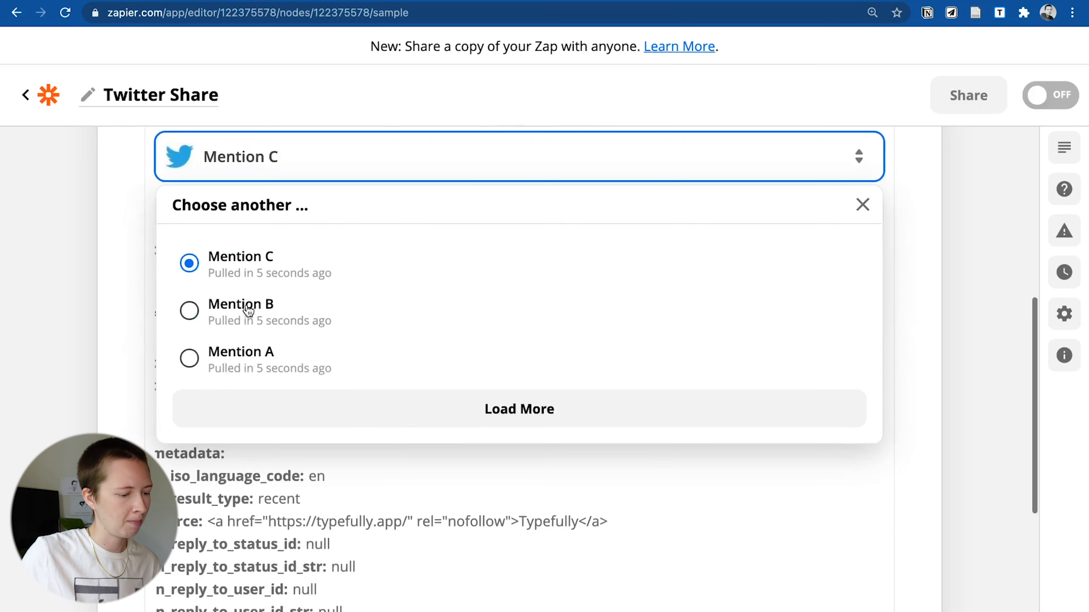
left_click(245, 308)
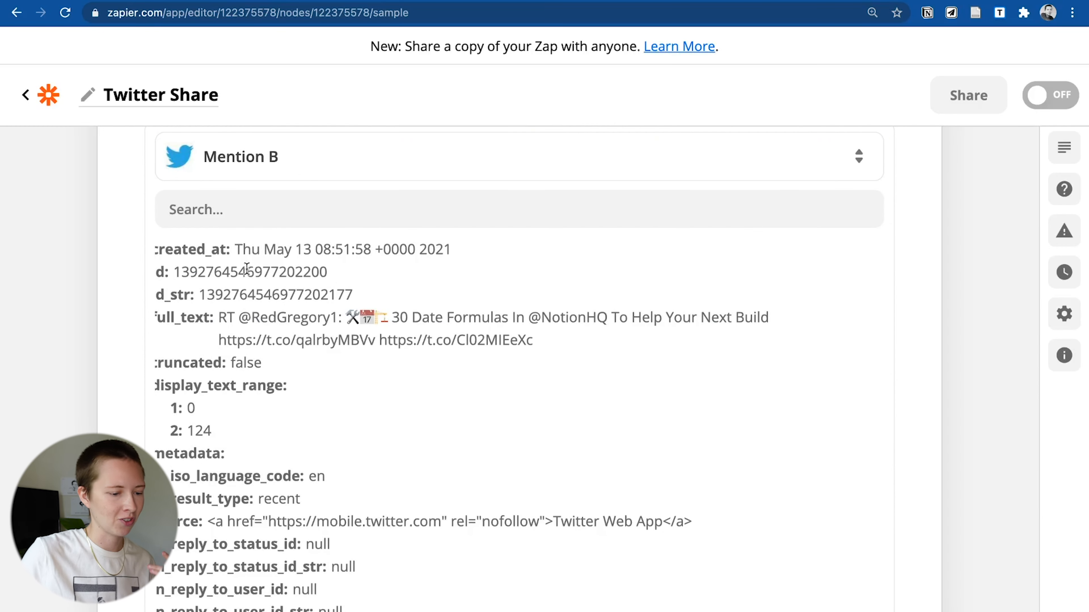
left_click(234, 164)
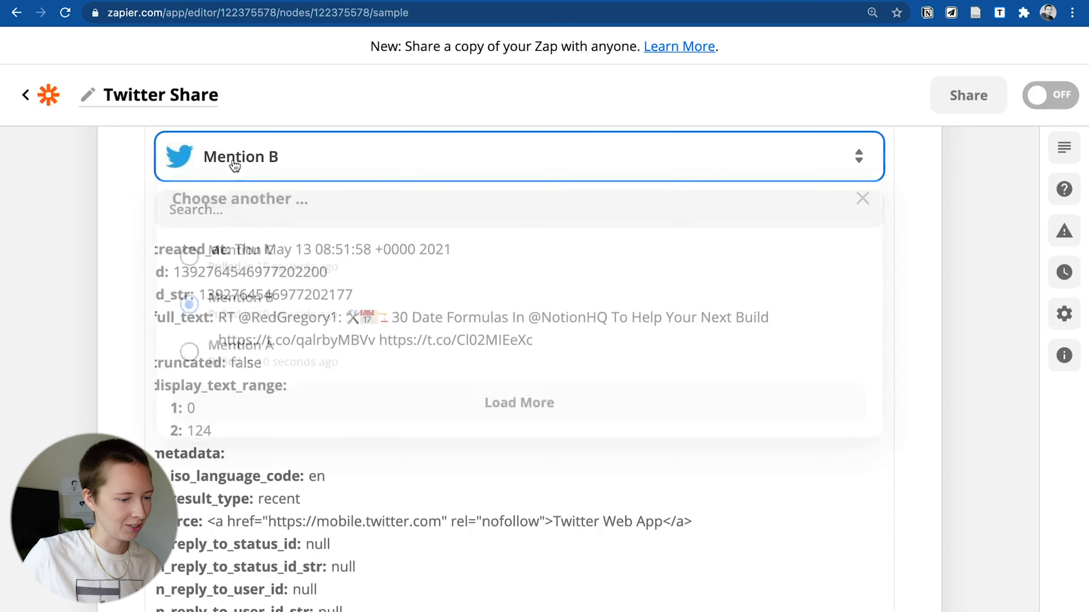
left_click(253, 367)
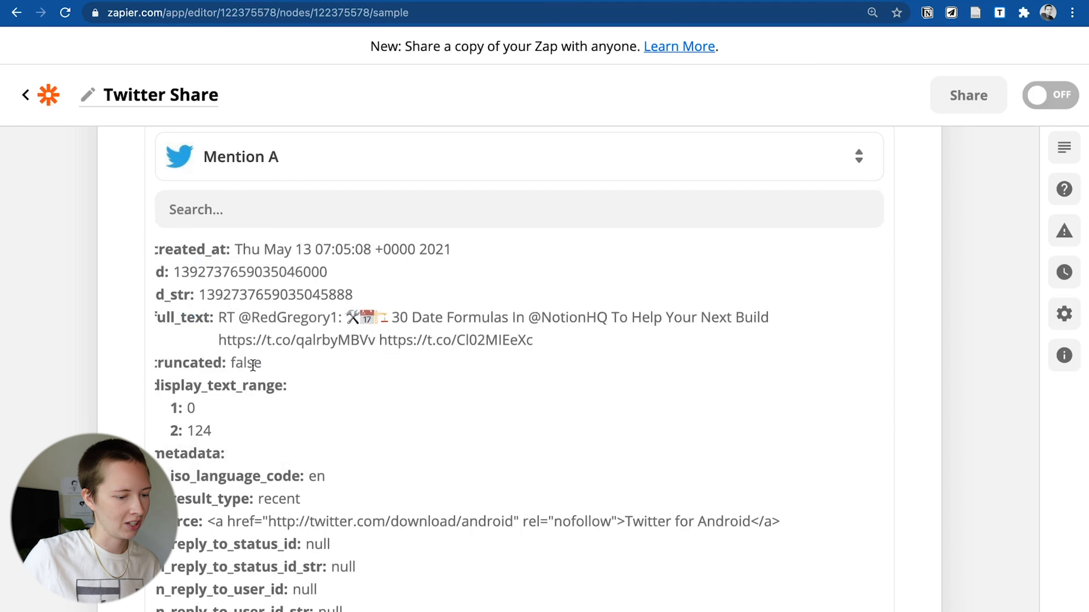
scroll(300, 369, "down", 10)
left_click(333, 372)
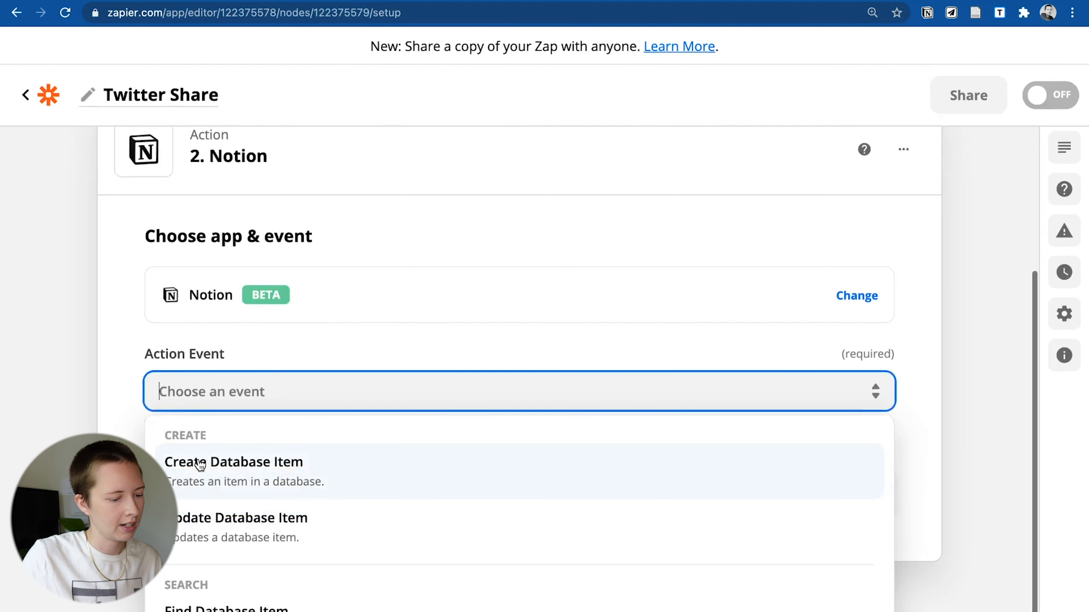
- Choose Create Database Item as the Notion action and connect the Notion account
left_click(199, 464)
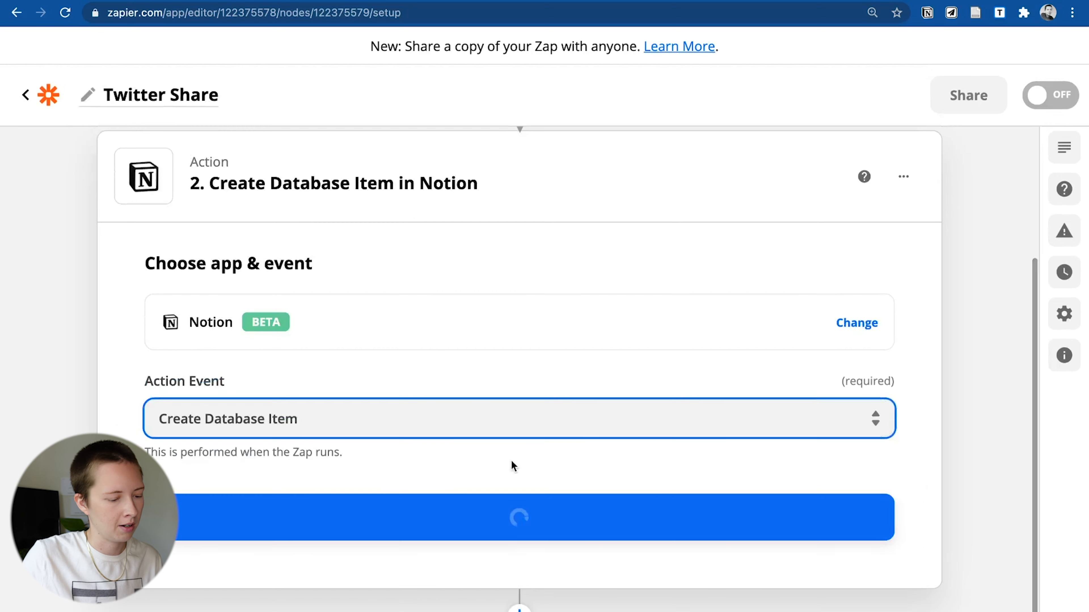
left_click(359, 516)
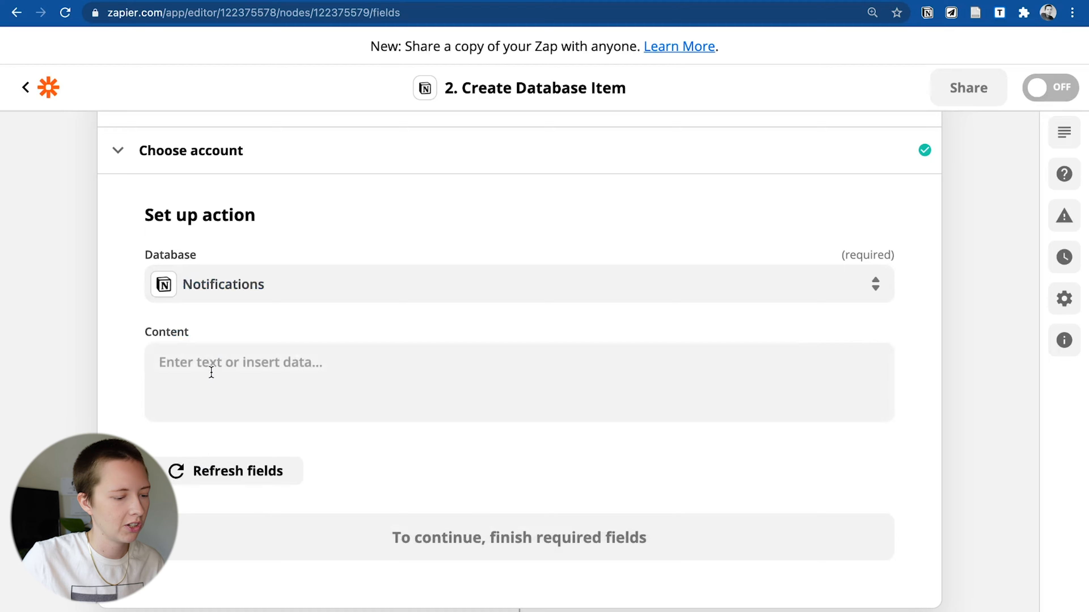
left_click(194, 148)
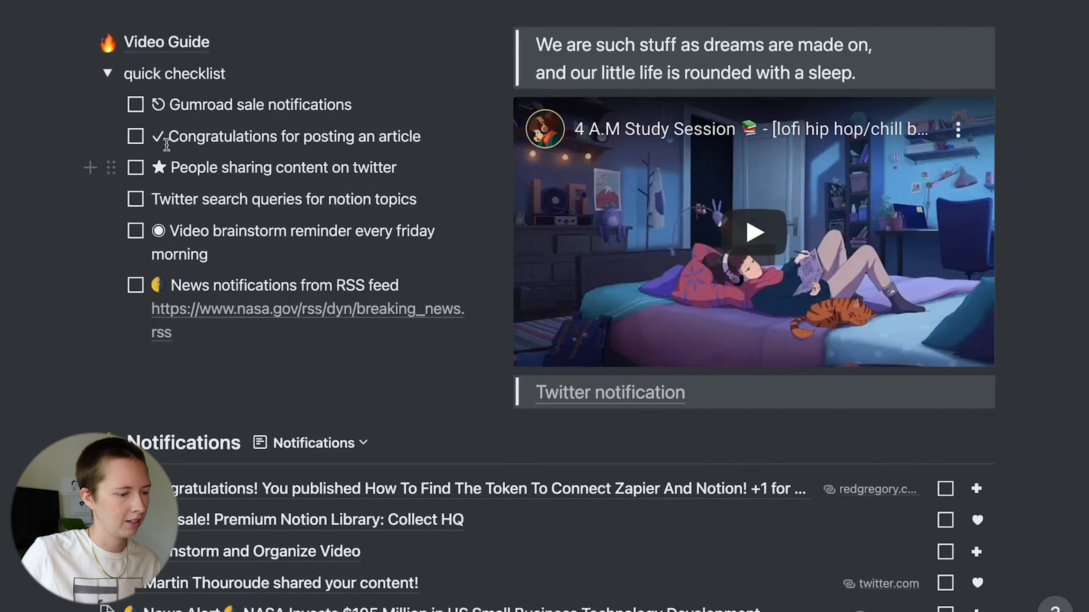
- Set Name to a star emoji, the tweeter's full name, and 'shared your content!'
left_click_drag(166, 171, 153, 170)
key("super+c")
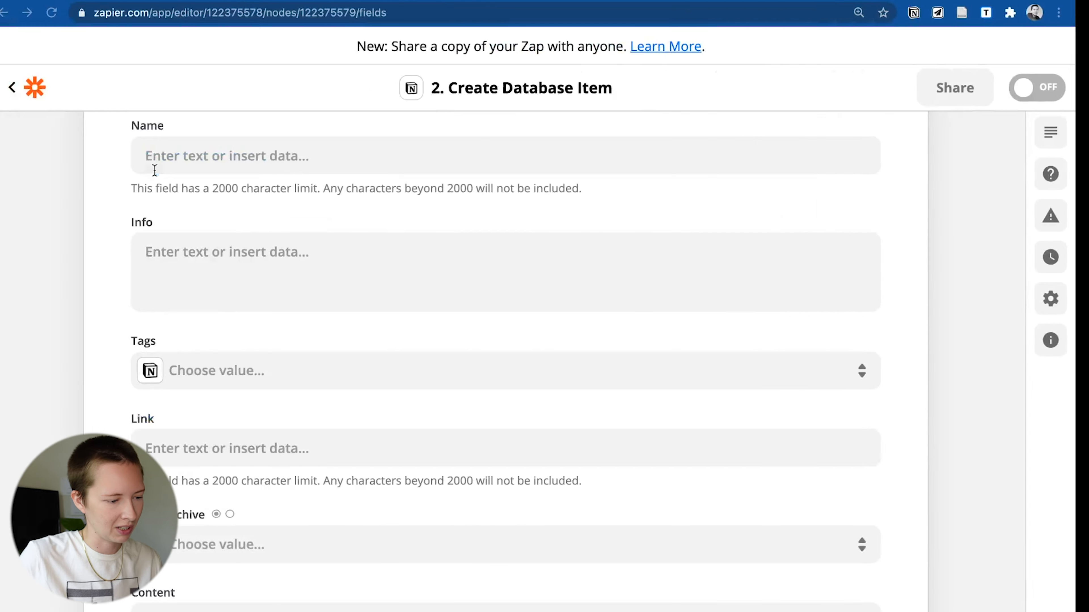
left_click(212, 166)
key("super+v")
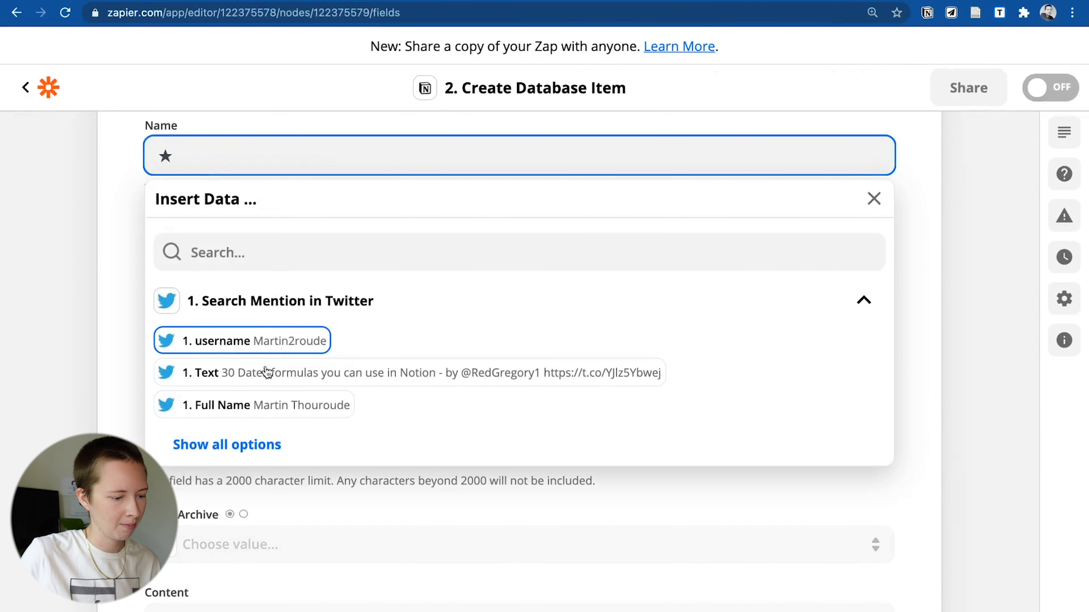
left_click(224, 410)
type("shared your")
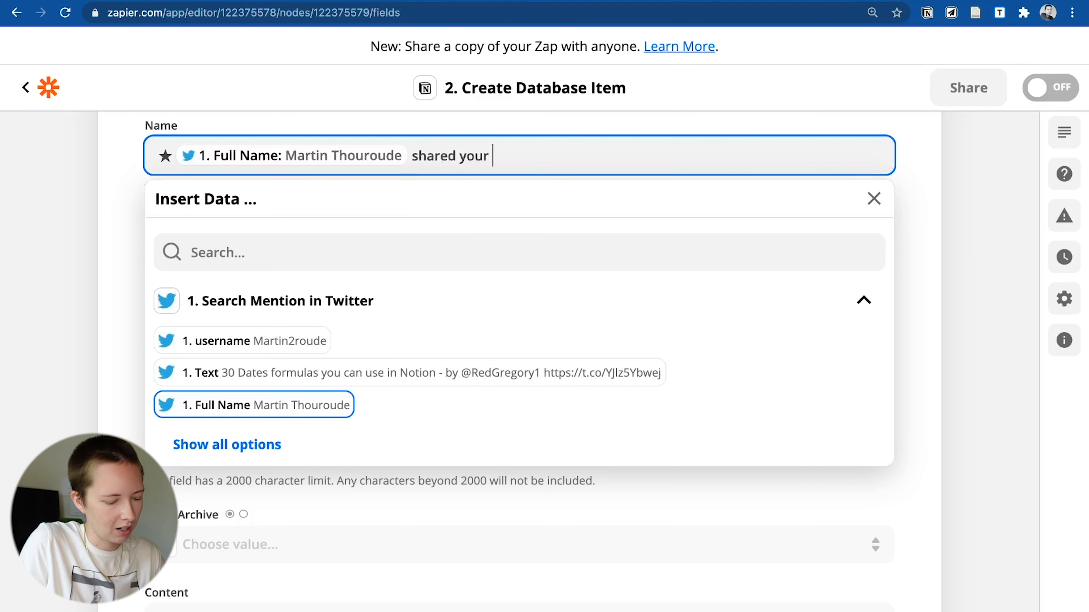
type(" content!")
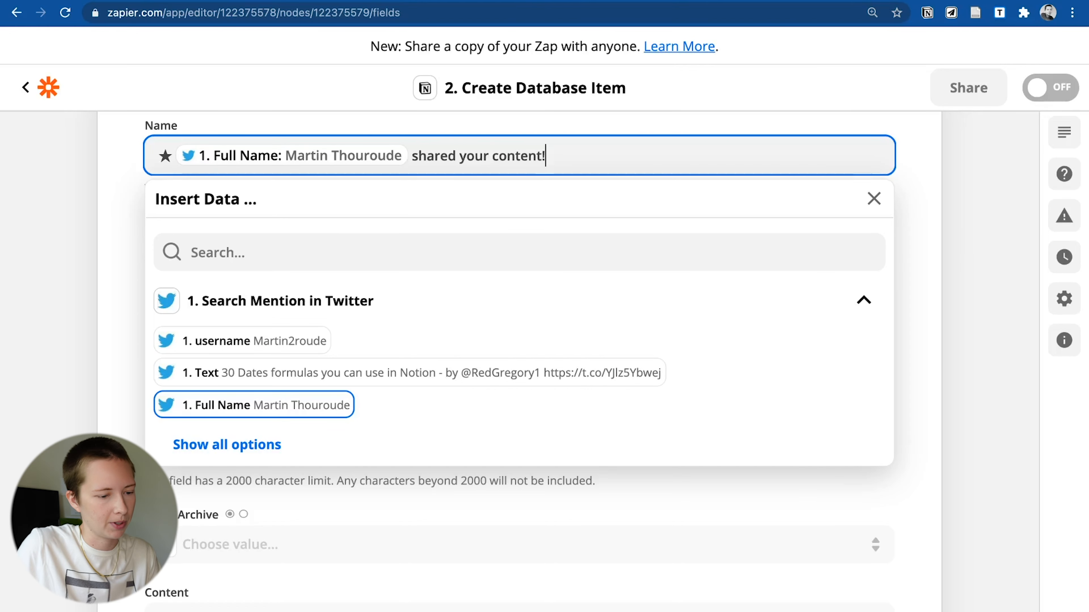
key("Tab")
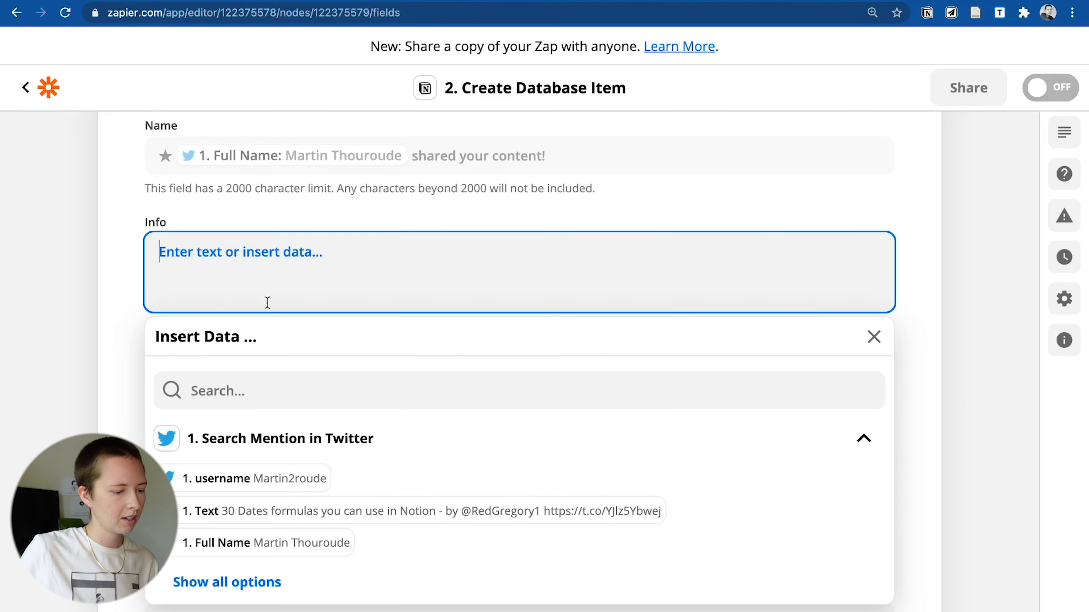
- Map the tweet Text into Info, tag items Community, and fill Link with the tweet URL
left_click(230, 583)
scroll(282, 538, "down", 2)
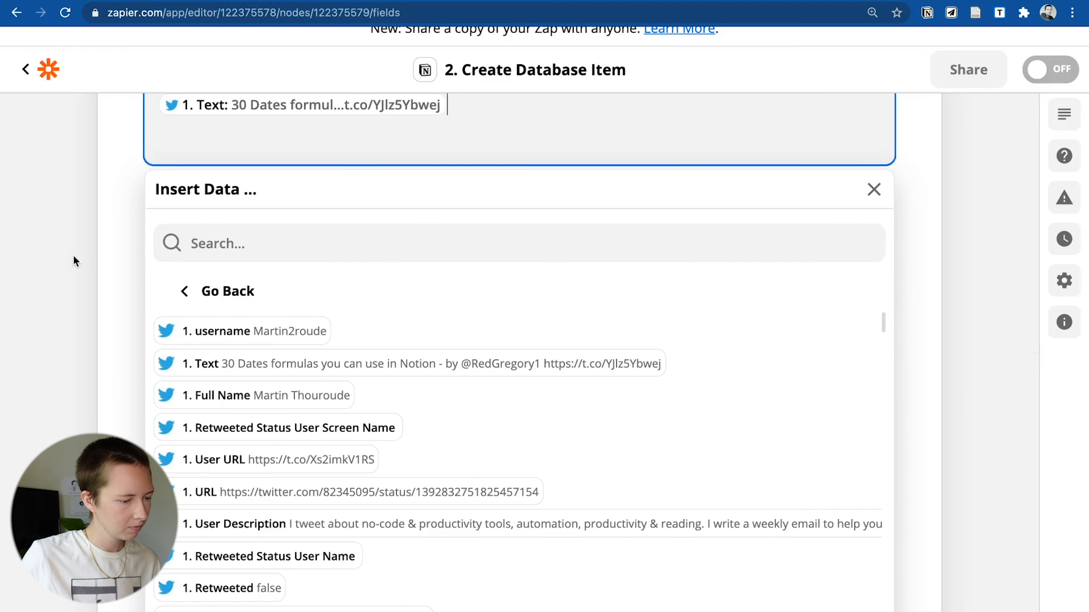
left_click(74, 256)
left_click(213, 229)
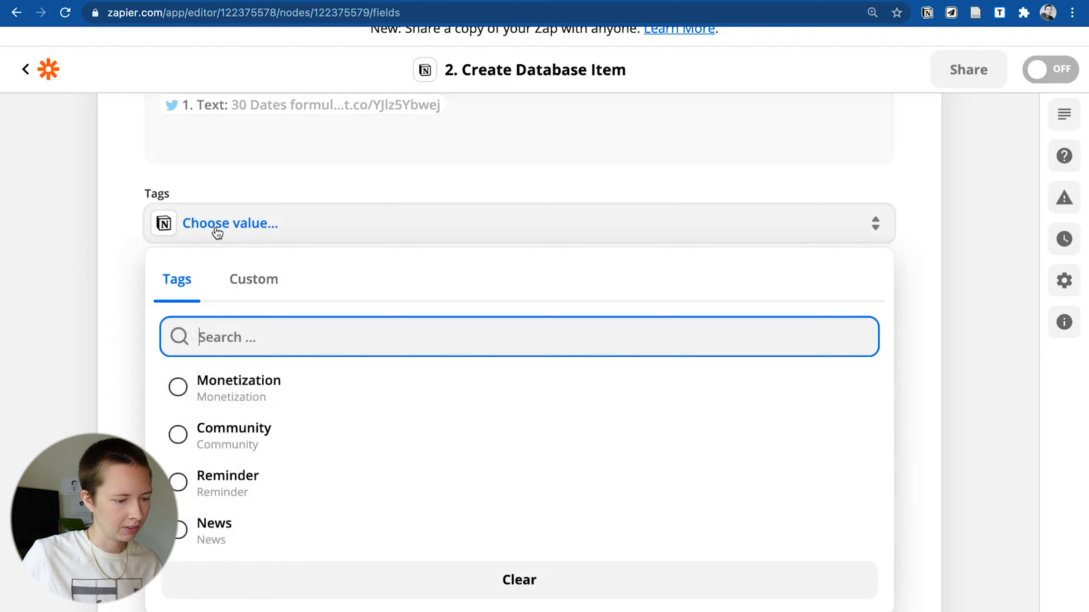
left_click(215, 453)
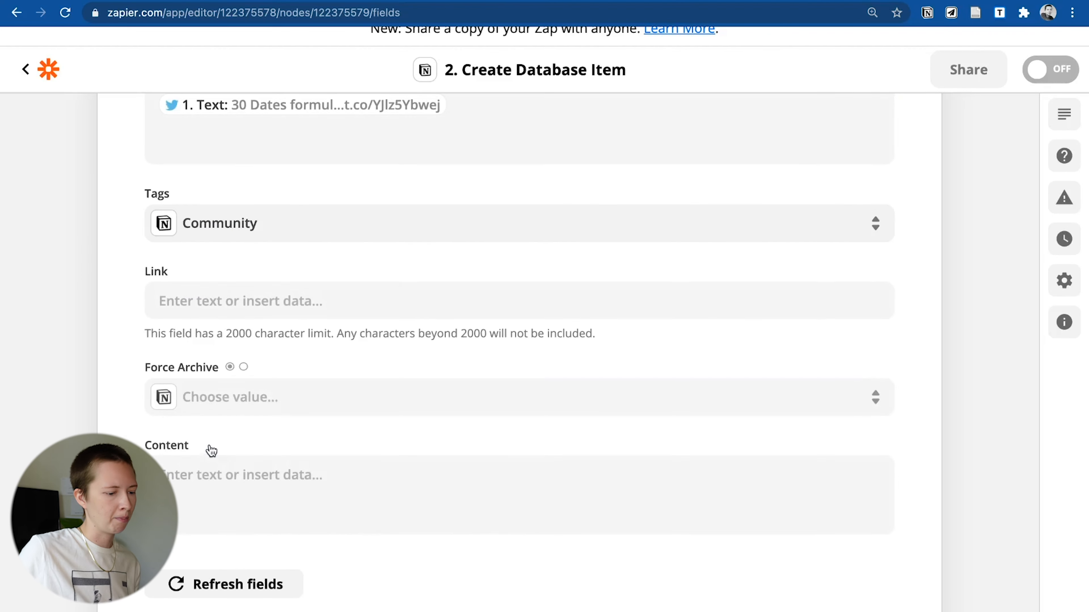
left_click(182, 305)
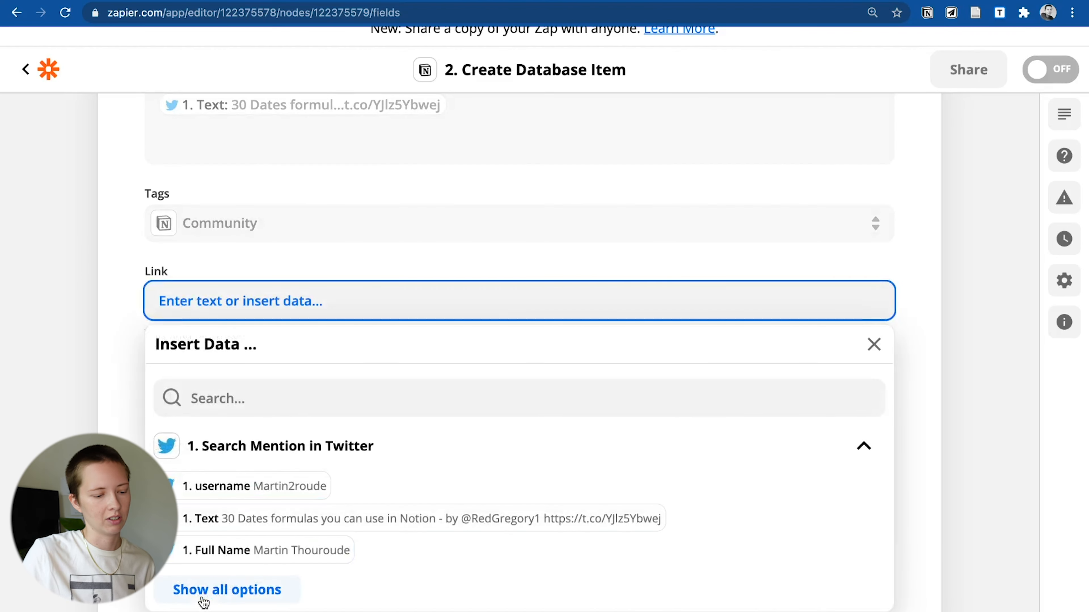
left_click(205, 597)
left_click(226, 497)
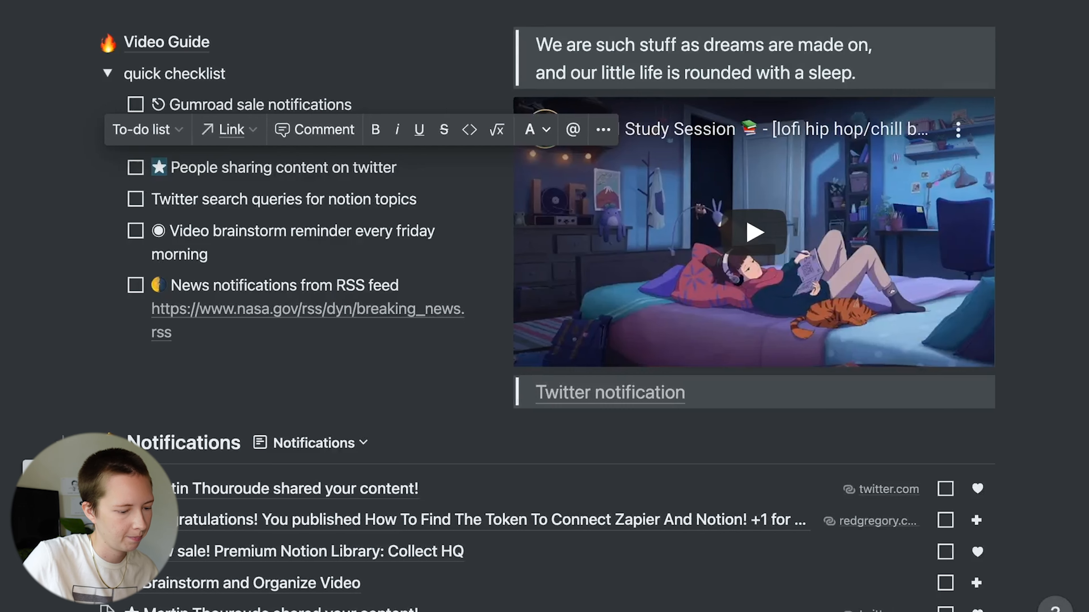
- Delete the duplicate tweet-share notification row from the Notifications list
scroll(221, 460, "down", 5)
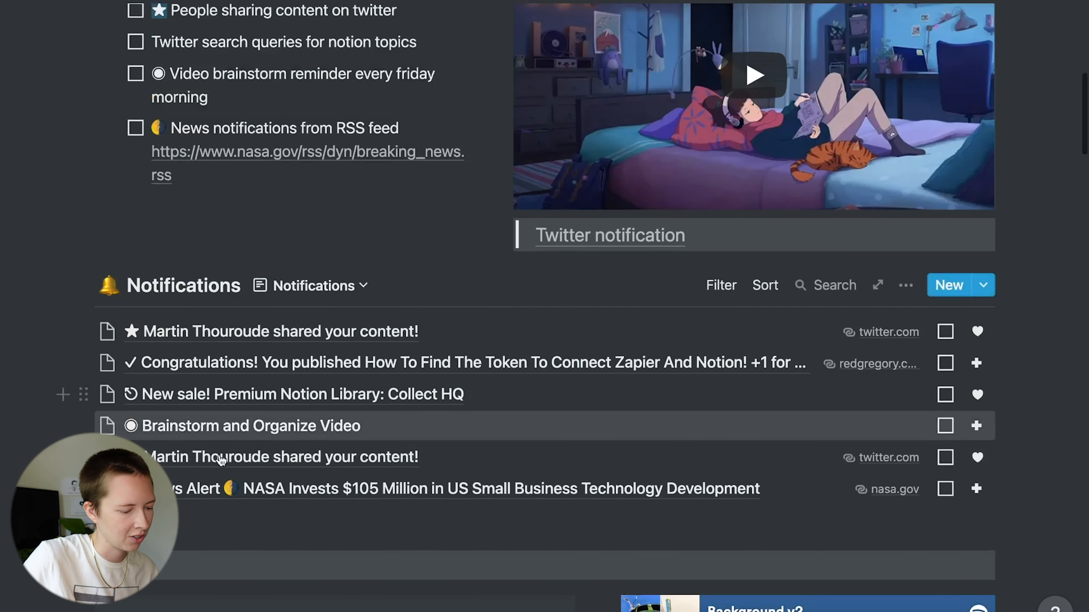
left_click_drag(185, 461, 192, 468)
key("BackSpace")
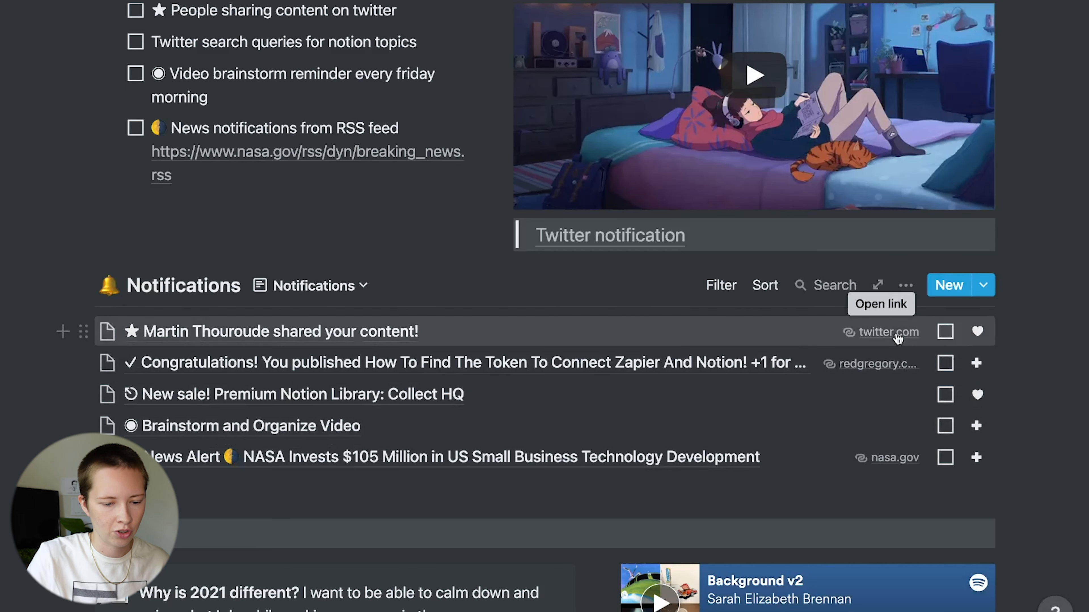
- Archive the remaining tweet-share notification so it drops off the list
left_click(905, 287)
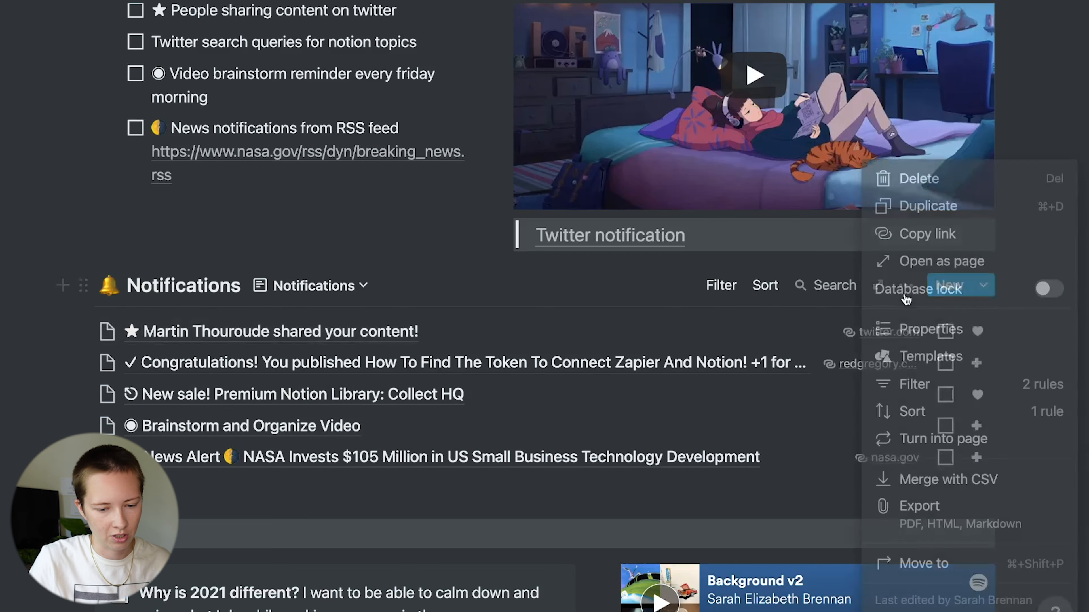
left_click(777, 338)
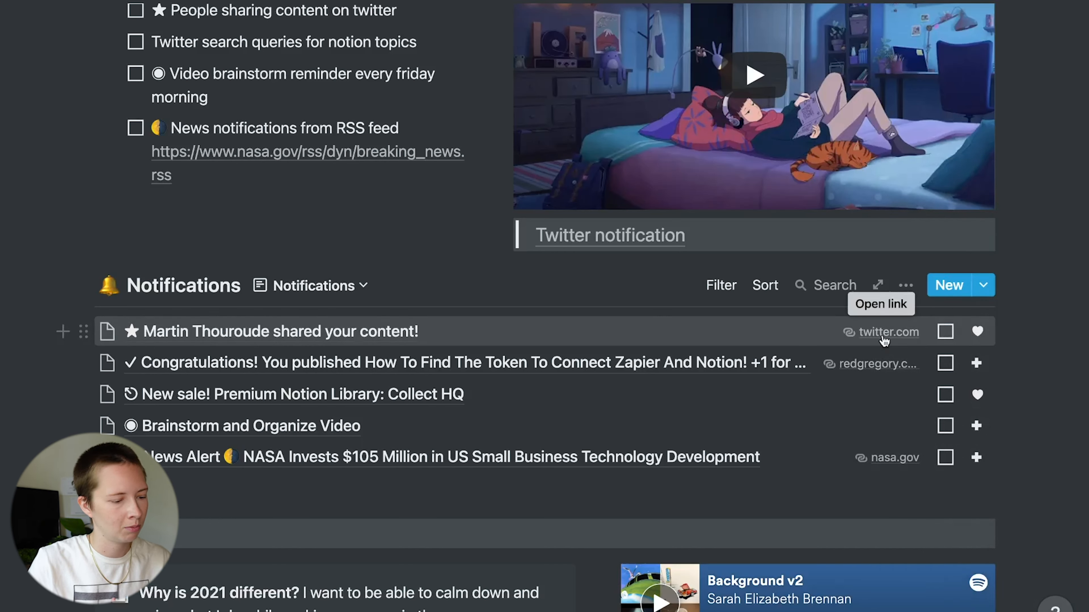
left_click(948, 334)
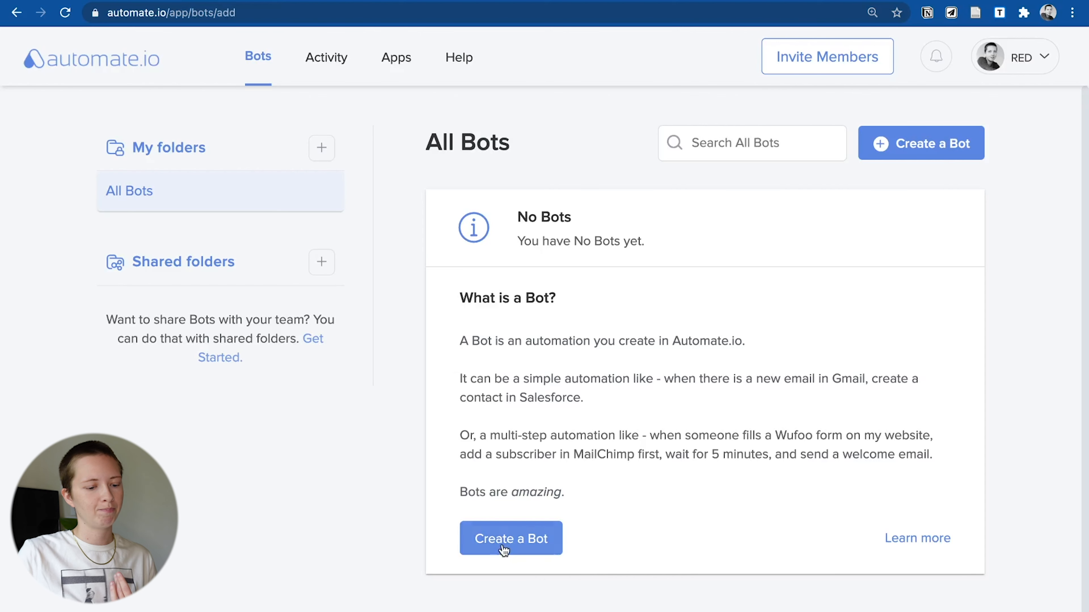
- Create a new automate.io bot and add Notion as its trigger app via a 'notion' search
left_click(502, 545)
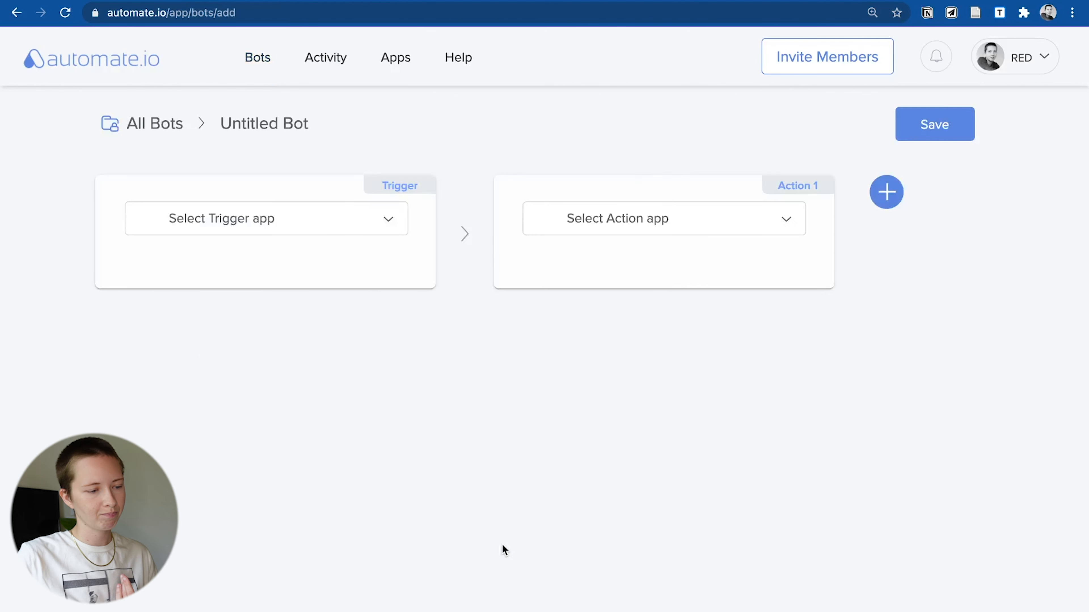
scroll(502, 545, "down", 4)
scroll(503, 545, "up", 4)
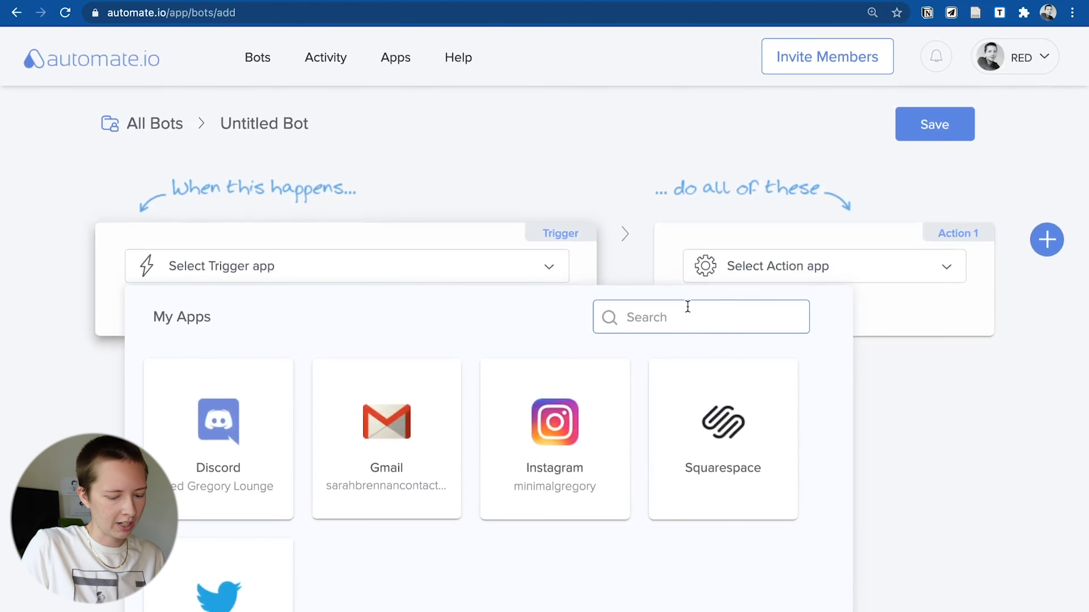
type("notion")
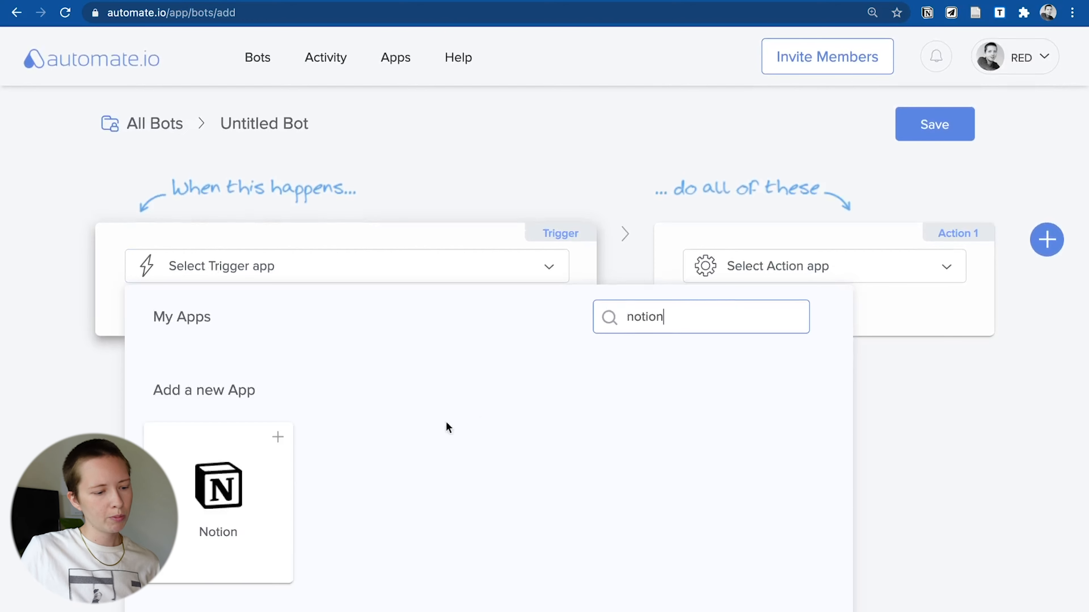
left_click(237, 461)
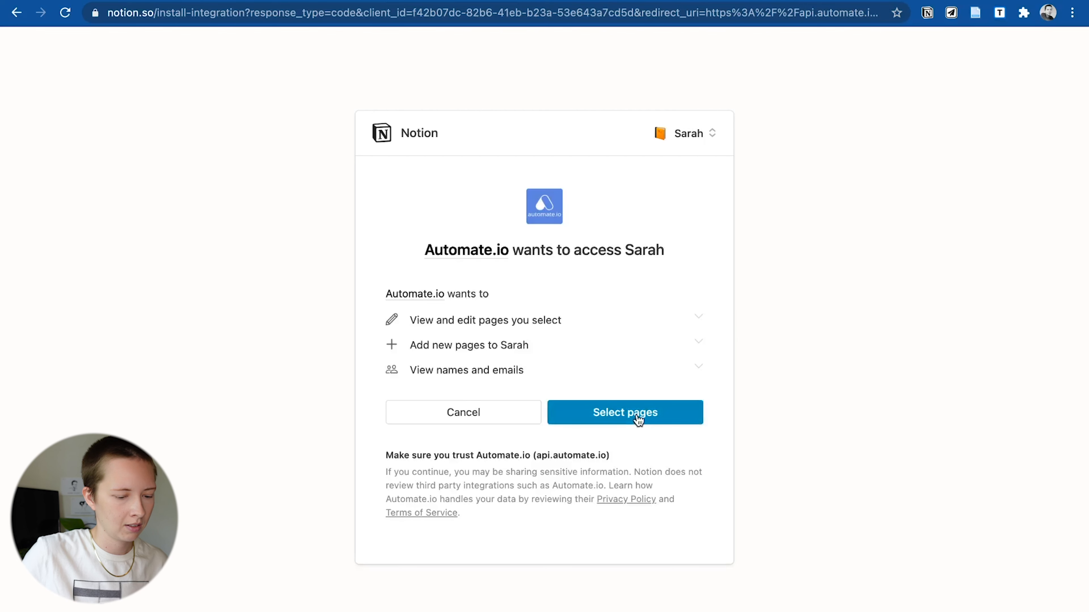
- Give automate.io access to only the Red Gregory page in Notion
left_click(637, 418)
scroll(638, 421, "down", 3)
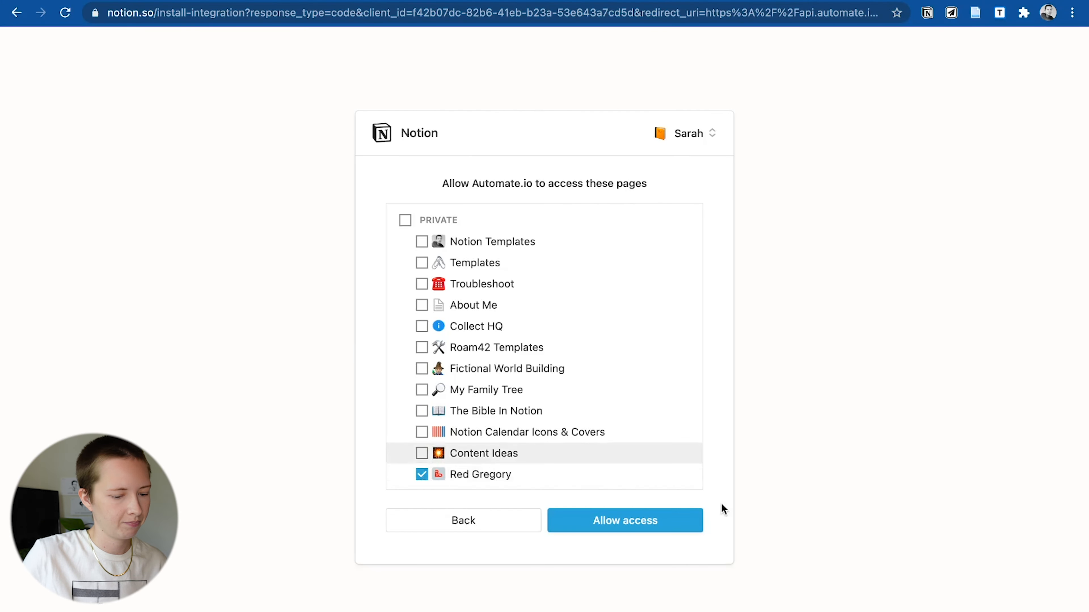
left_click(685, 528)
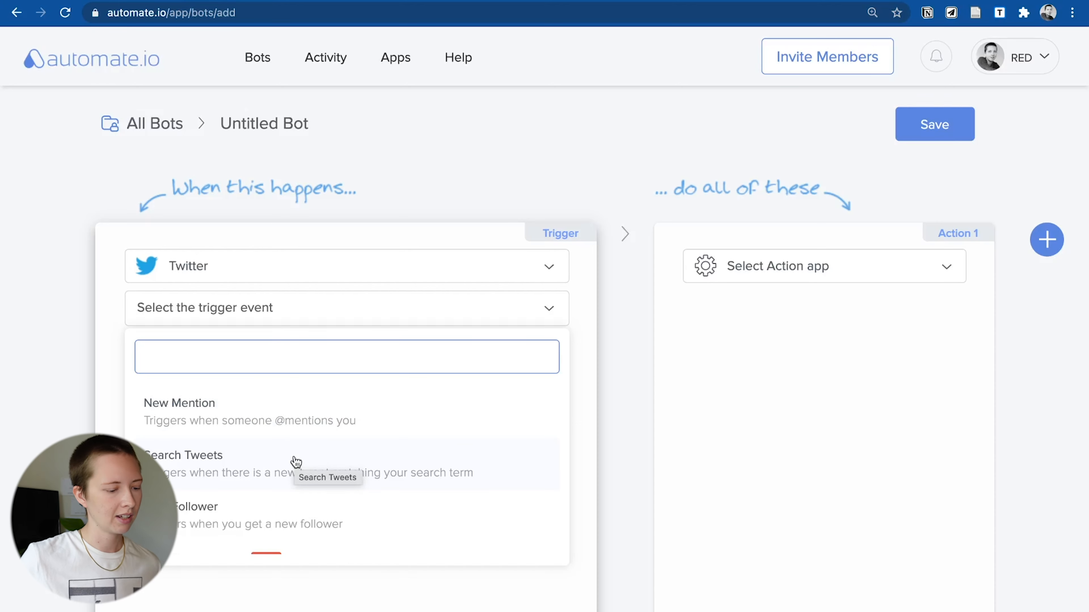
left_click(294, 462)
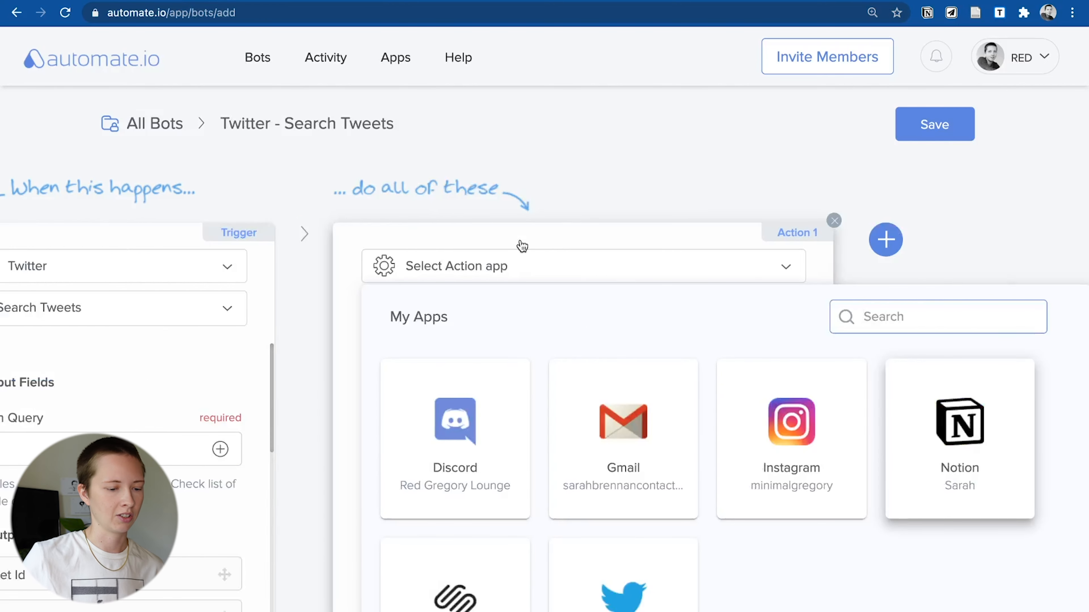
left_click(193, 445)
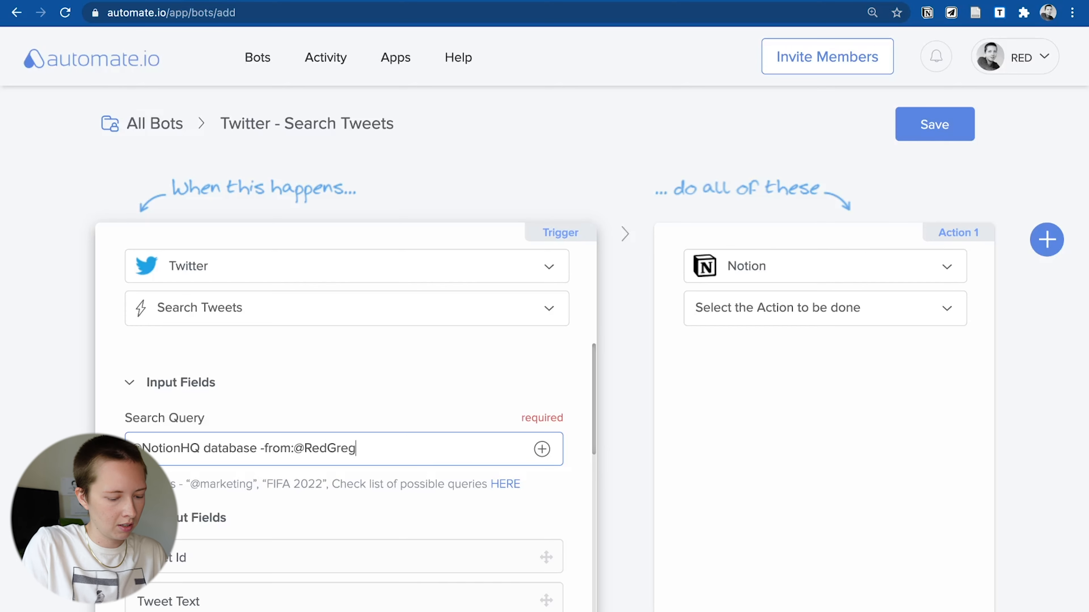
scroll(343, 429, "down", 1)
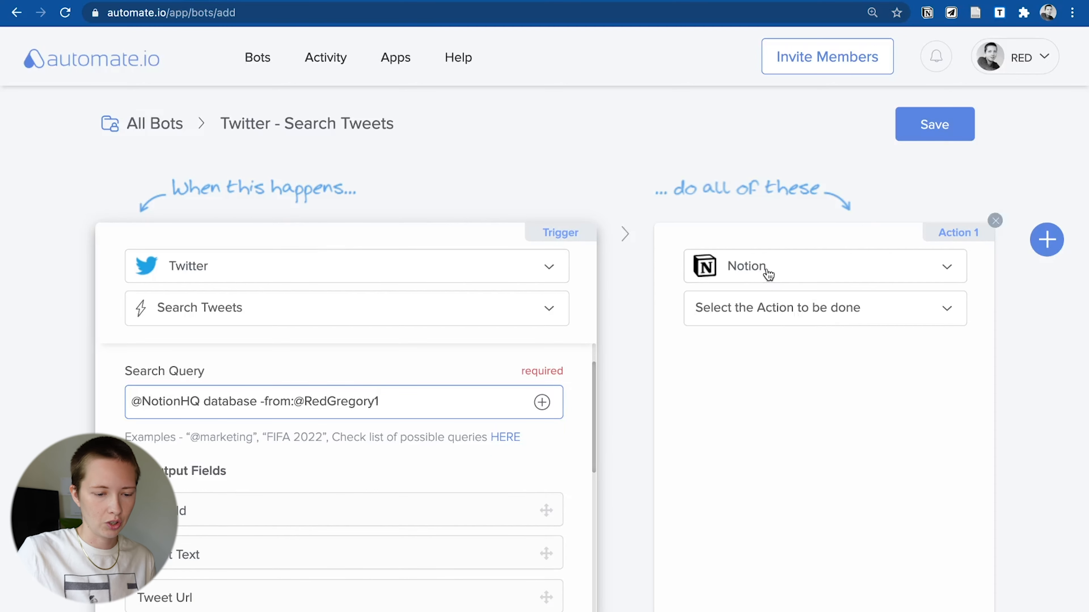
left_click(753, 317)
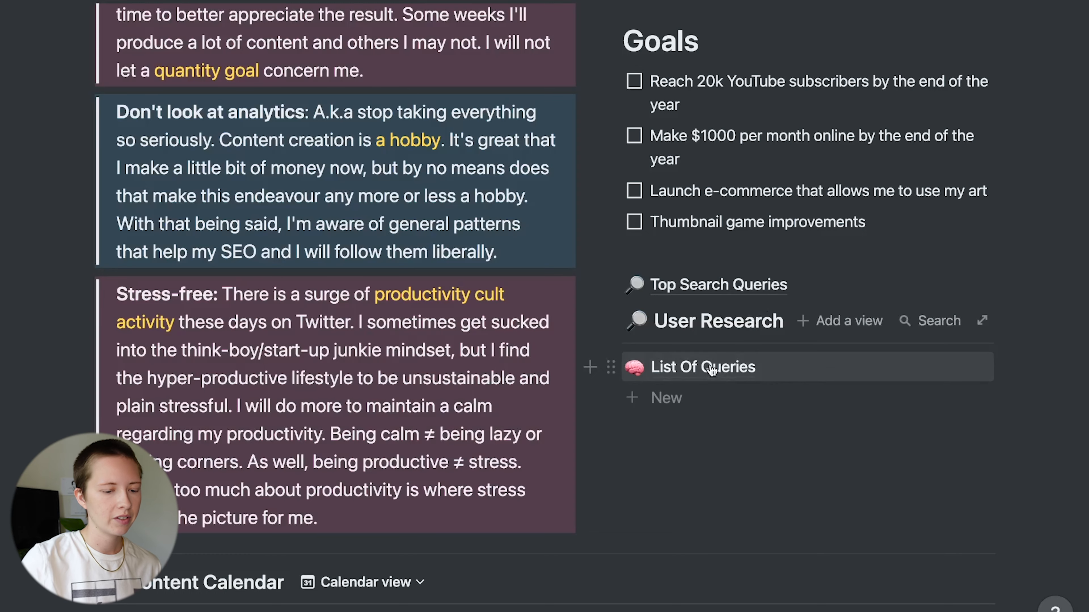
- Copy the full-page link of List Of Queries into the Notion action's Page ID field
left_click(712, 369)
scroll(712, 370, "down", 15)
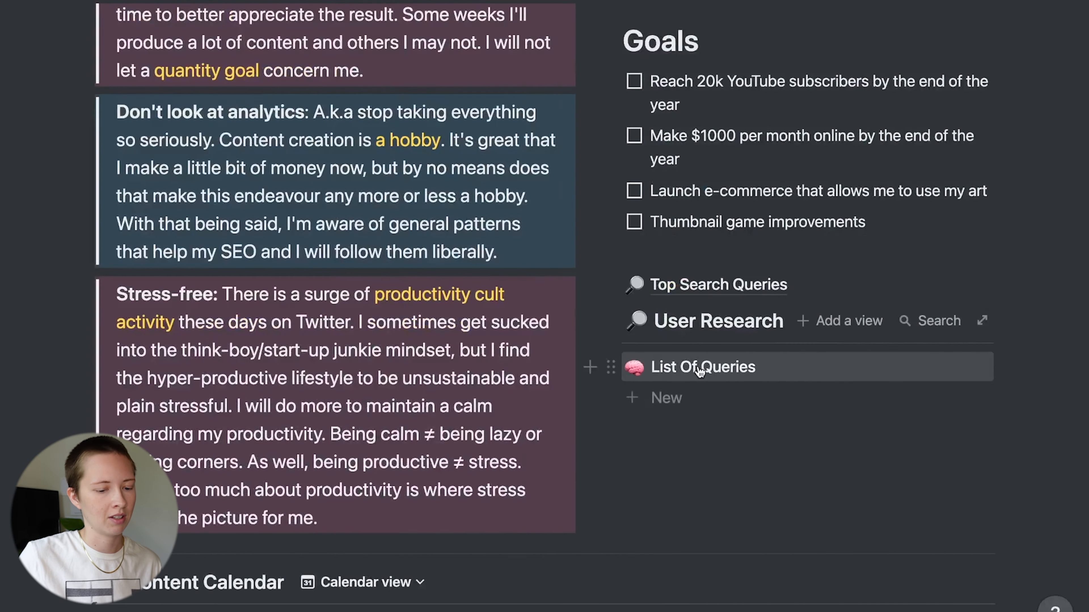
left_click(700, 368)
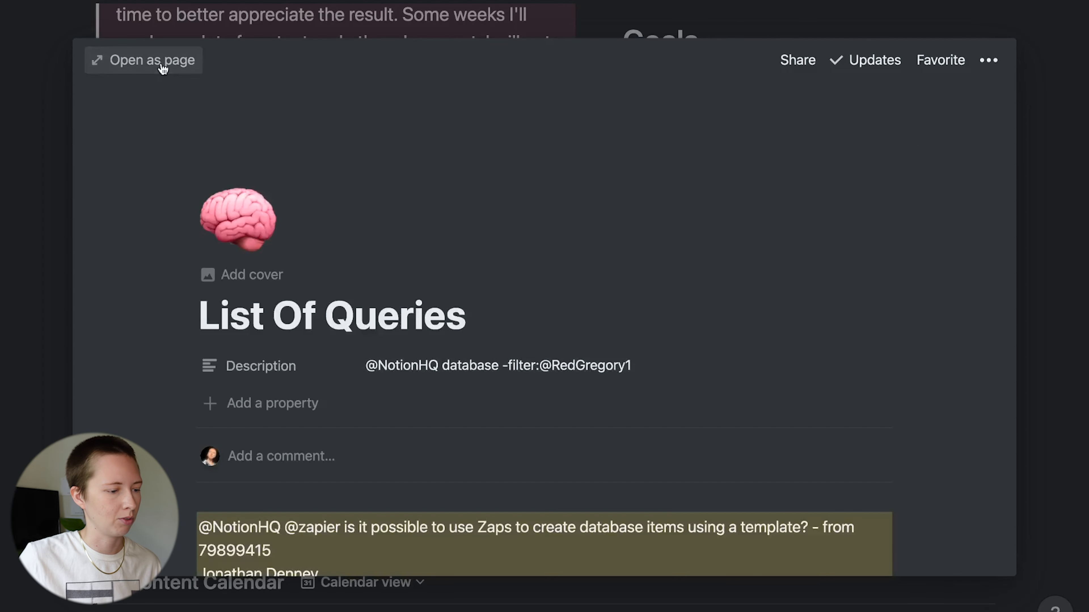
left_click(163, 68)
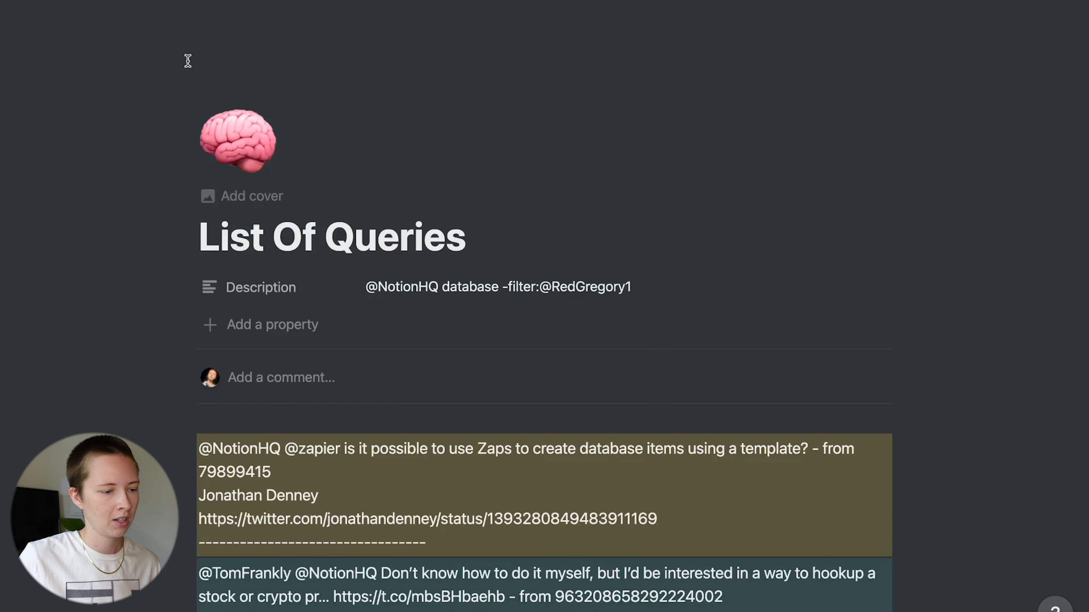
left_click(893, 1)
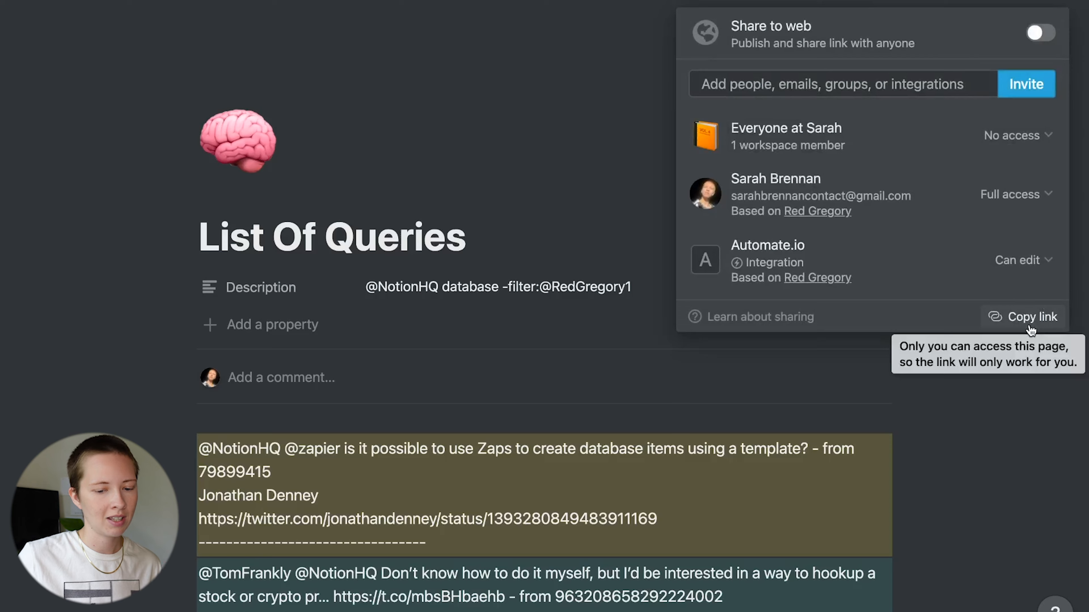
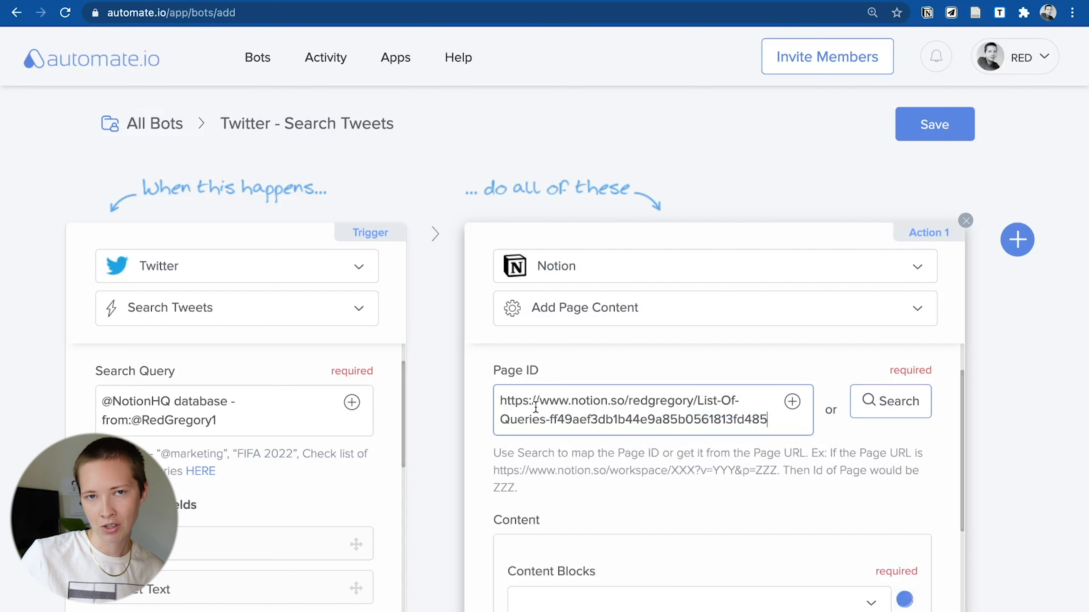
- Trim the Page ID to just the ID and add the content as a Paragraph block
left_click_drag(550, 420, 494, 400)
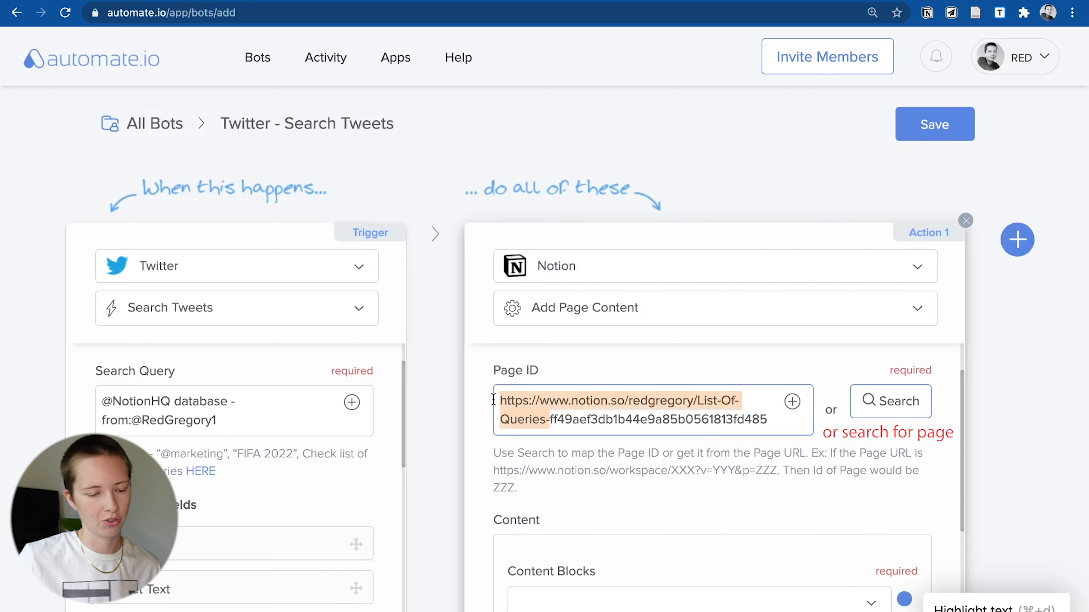
key("BackSpace")
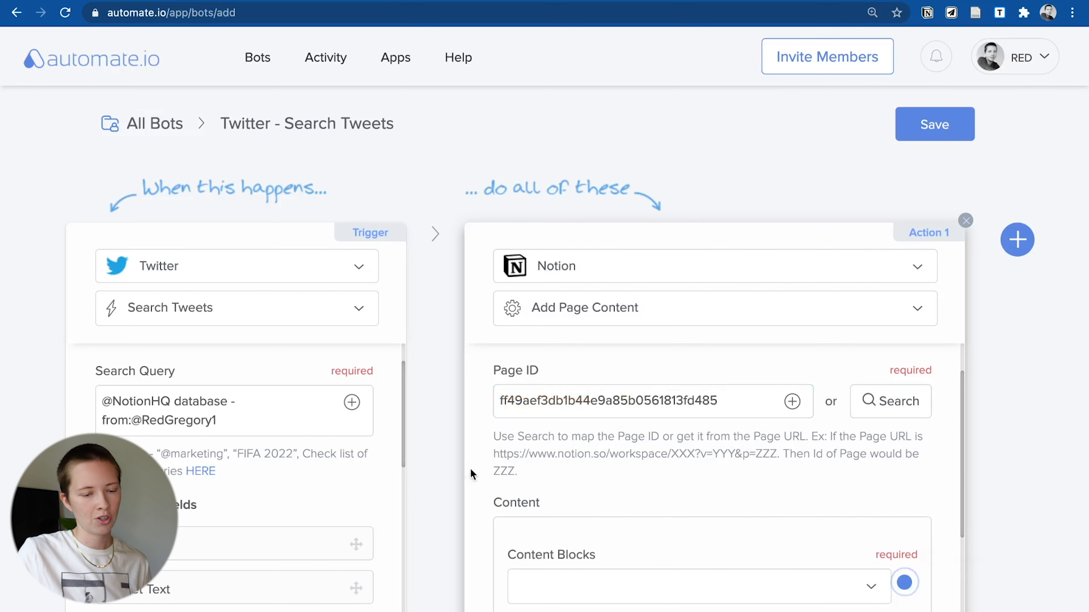
scroll(581, 504, "down", 3)
left_click(582, 504)
scroll(582, 504, "down", 3)
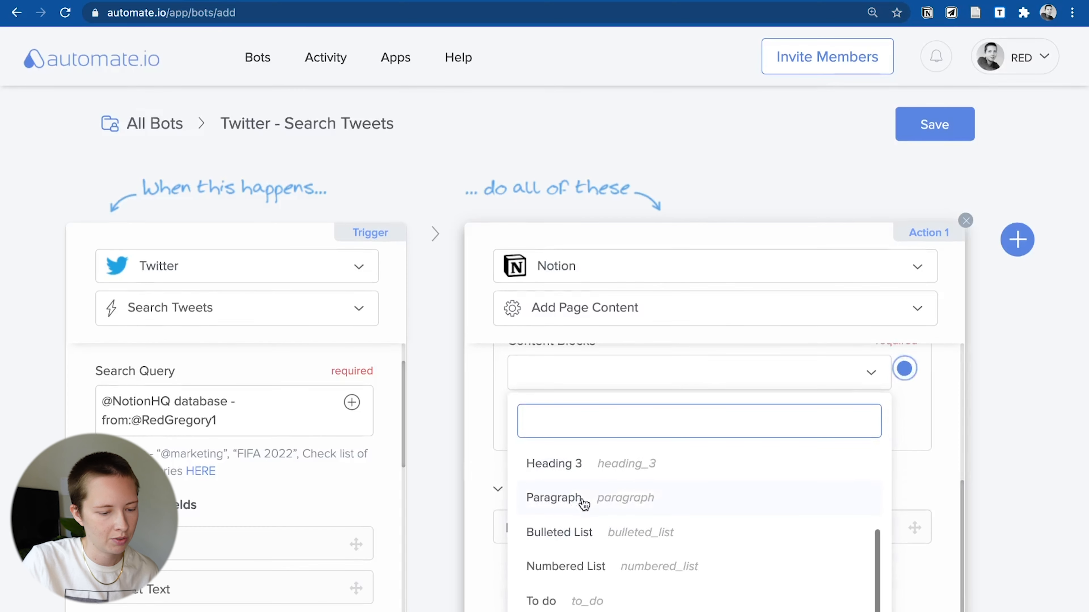
scroll(582, 504, "up", 1)
left_click(585, 521)
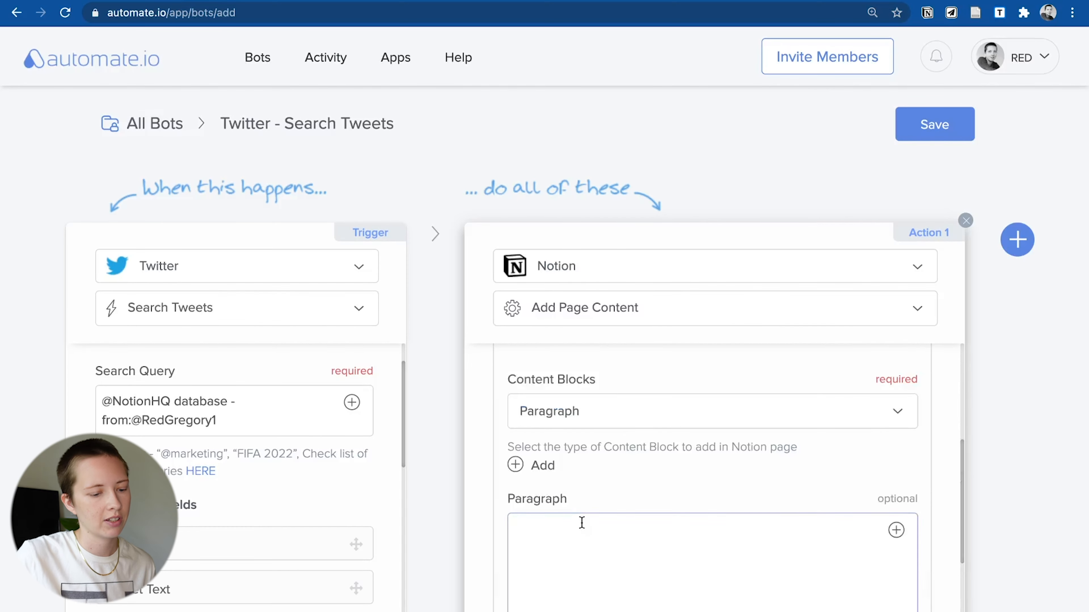
- Start the paragraph with the Tweet Text field followed by '-from'
scroll(564, 499, "down", 3)
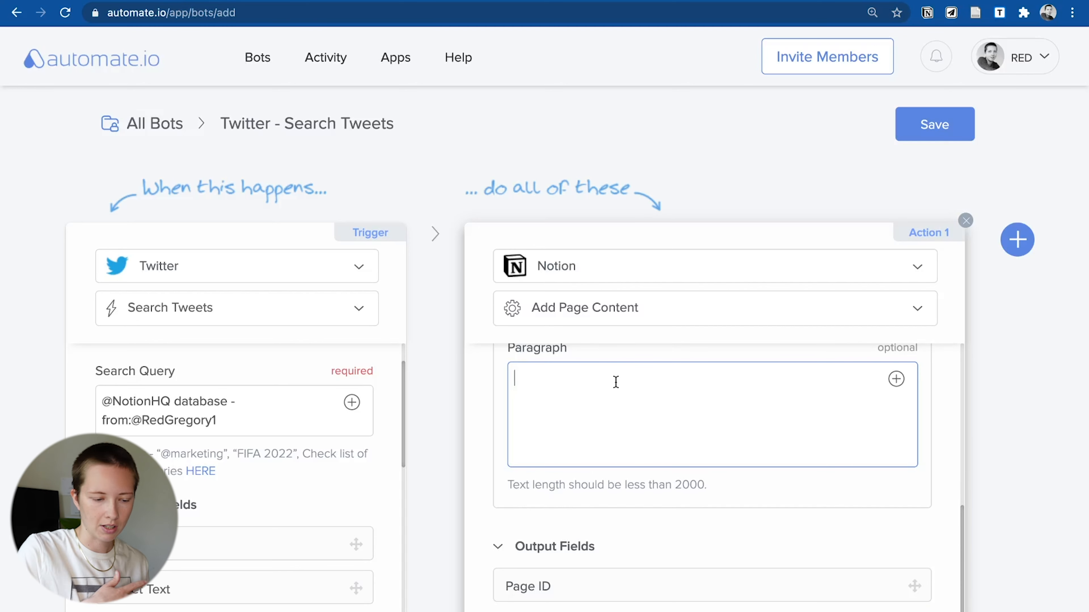
left_click(896, 379)
scroll(798, 501, "down", 2)
scroll(654, 511, "down", 1)
scroll(654, 510, "up", 1)
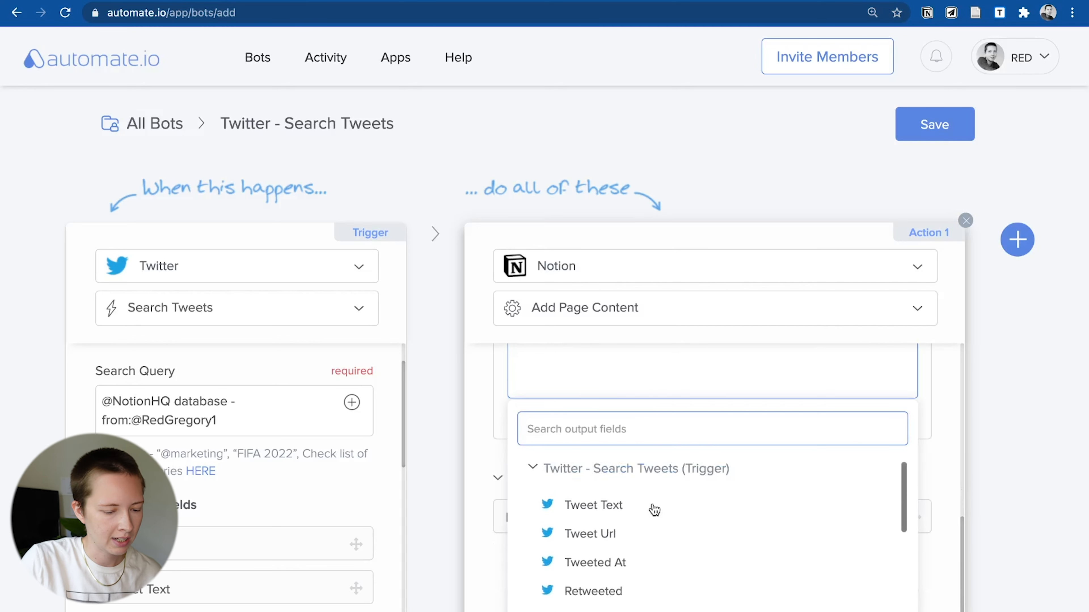
left_click(626, 506)
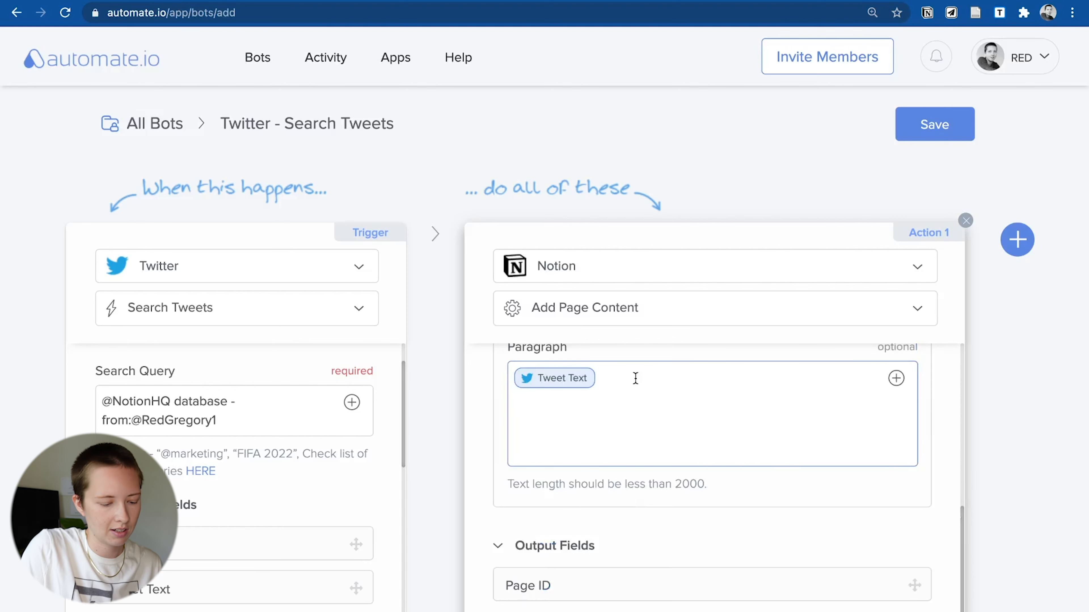
type("-from")
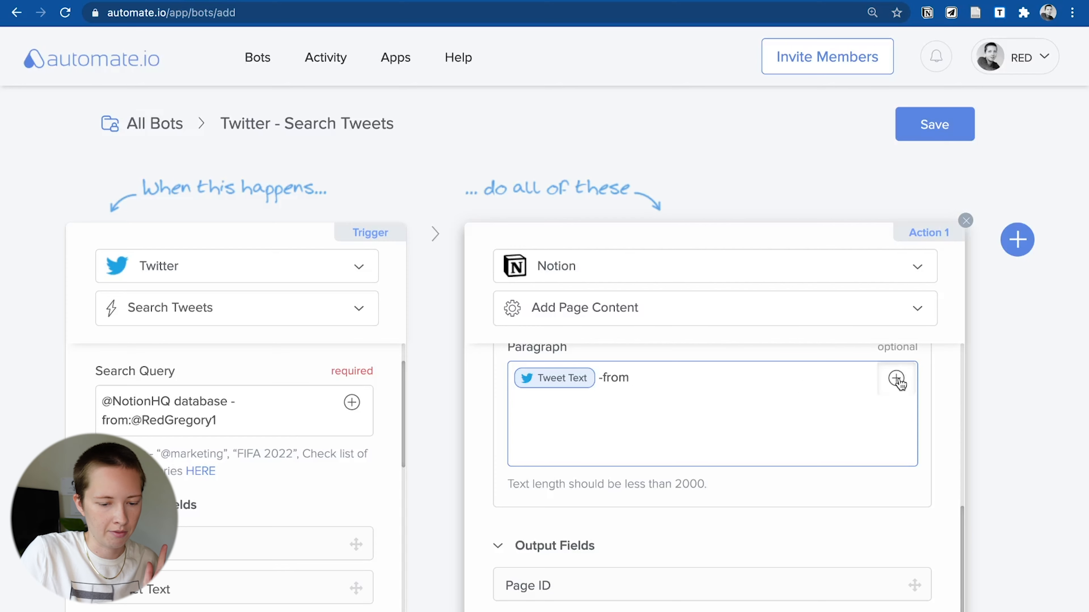
- Append the User Id, User Display Name and Tweet Url fields, then save the bot
left_click(896, 378)
scroll(625, 543, "down", 2)
left_click(625, 593)
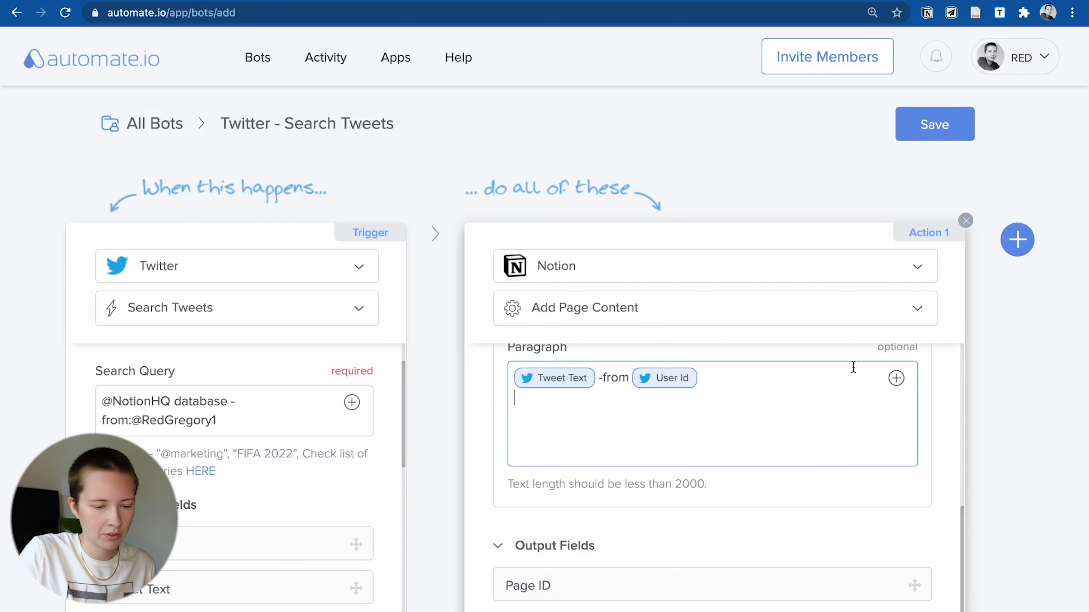
left_click(896, 380)
type("user")
key("Return")
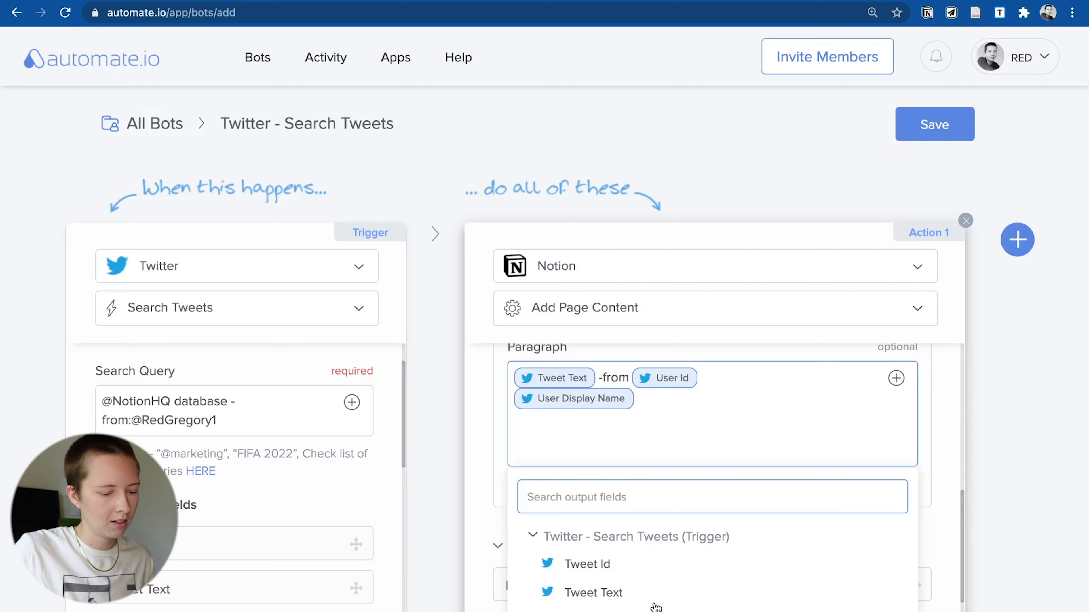
left_click(629, 610)
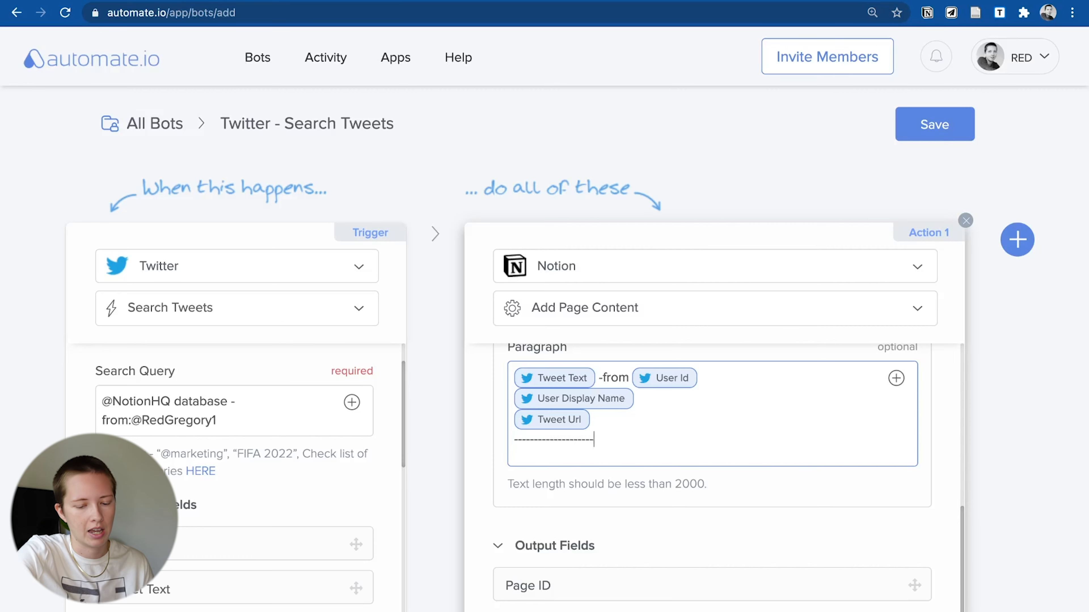
left_click(926, 124)
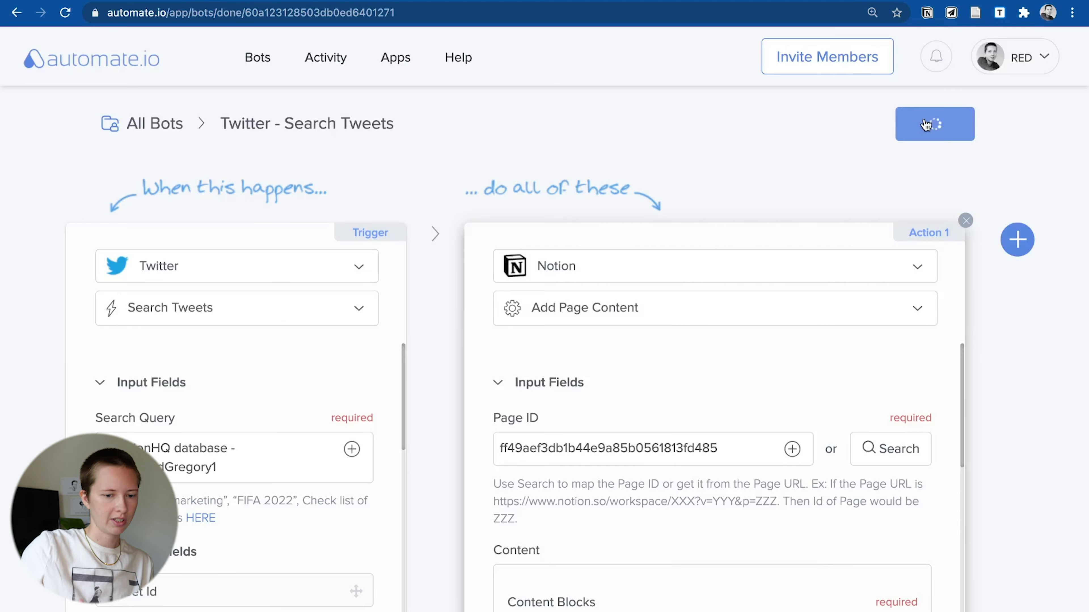
- Switch the Twitter search bot on and run its live-data test
left_click(720, 304)
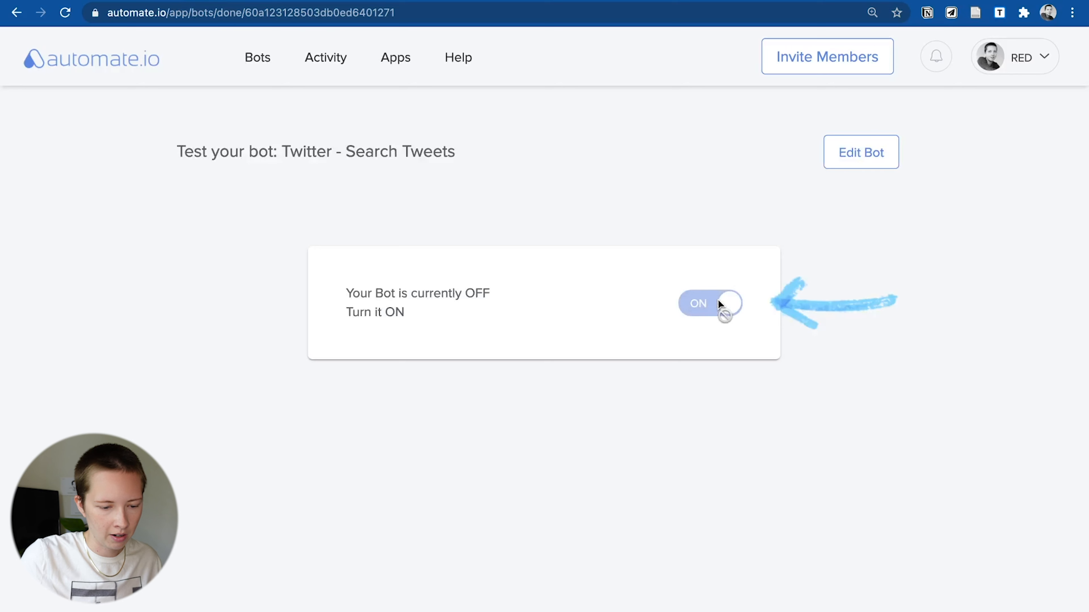
left_click(526, 515)
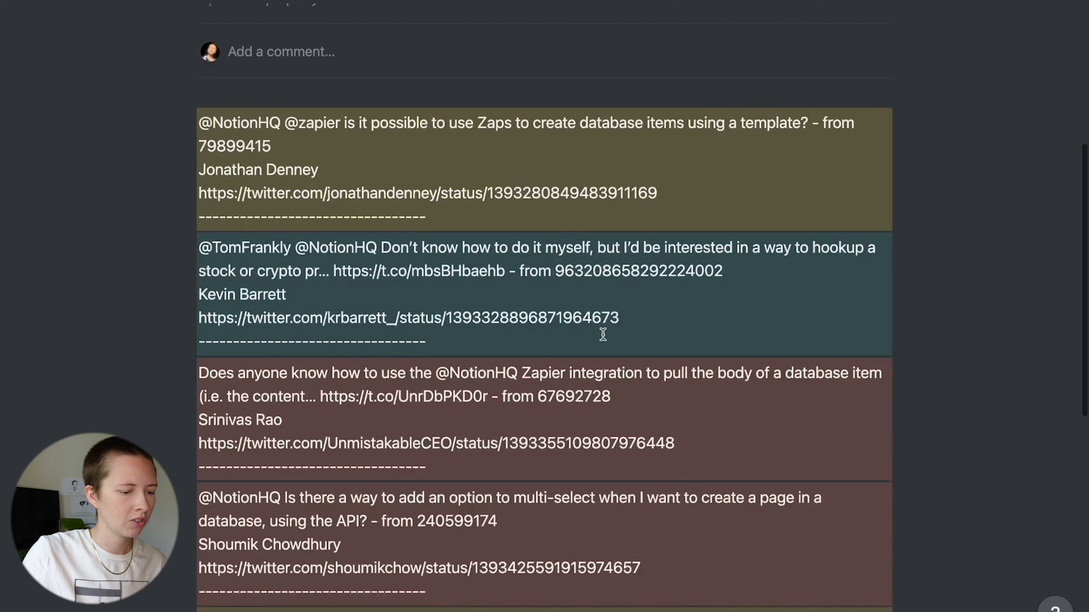
scroll(603, 334, "down", 4)
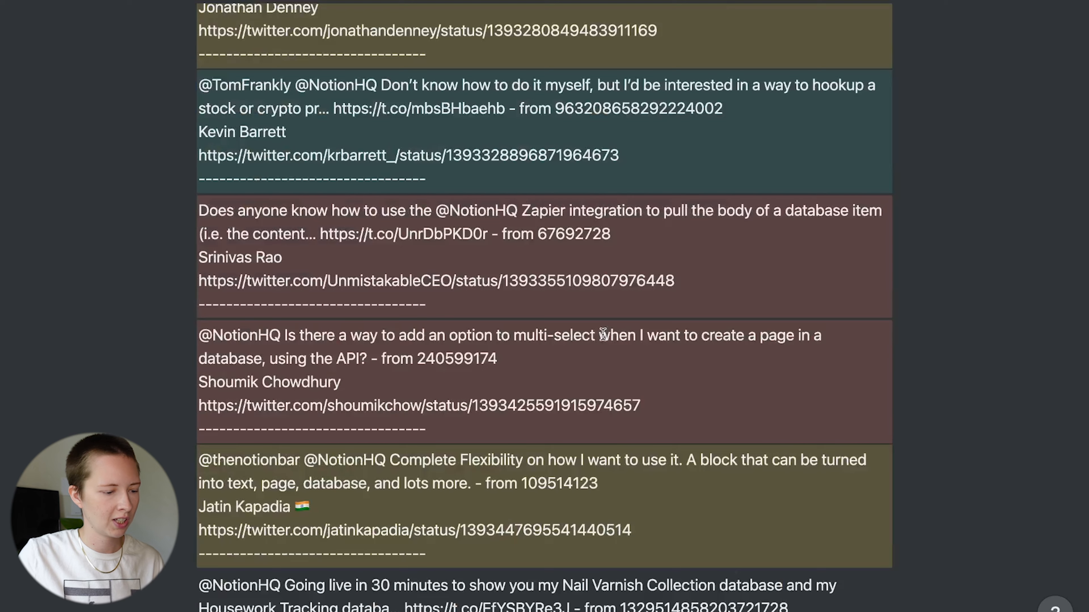
scroll(603, 334, "down", 5)
scroll(357, 449, "up", 8)
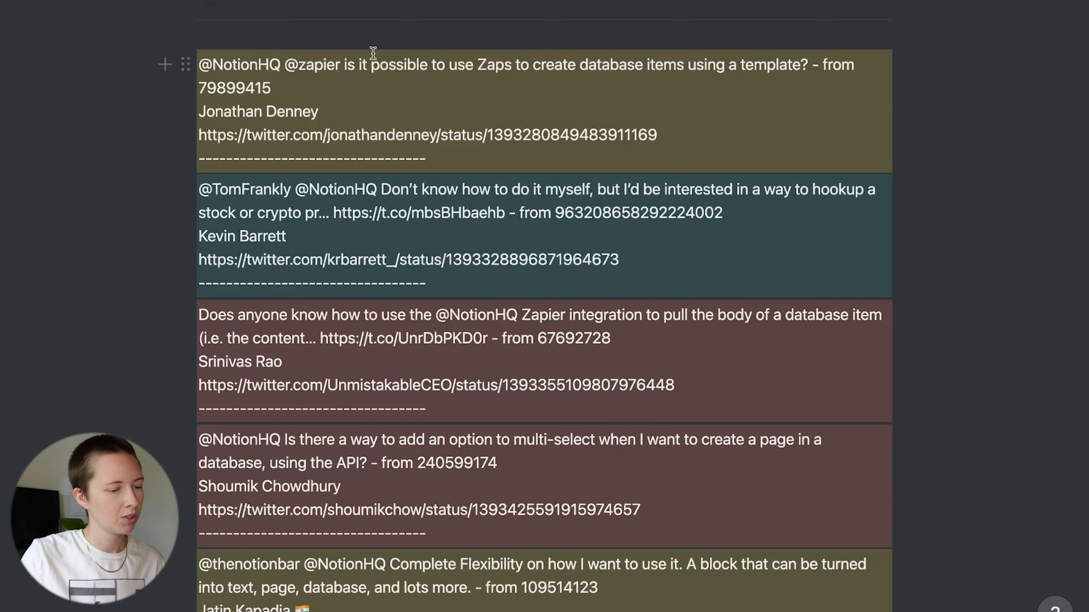
scroll(568, 66, "up", 1)
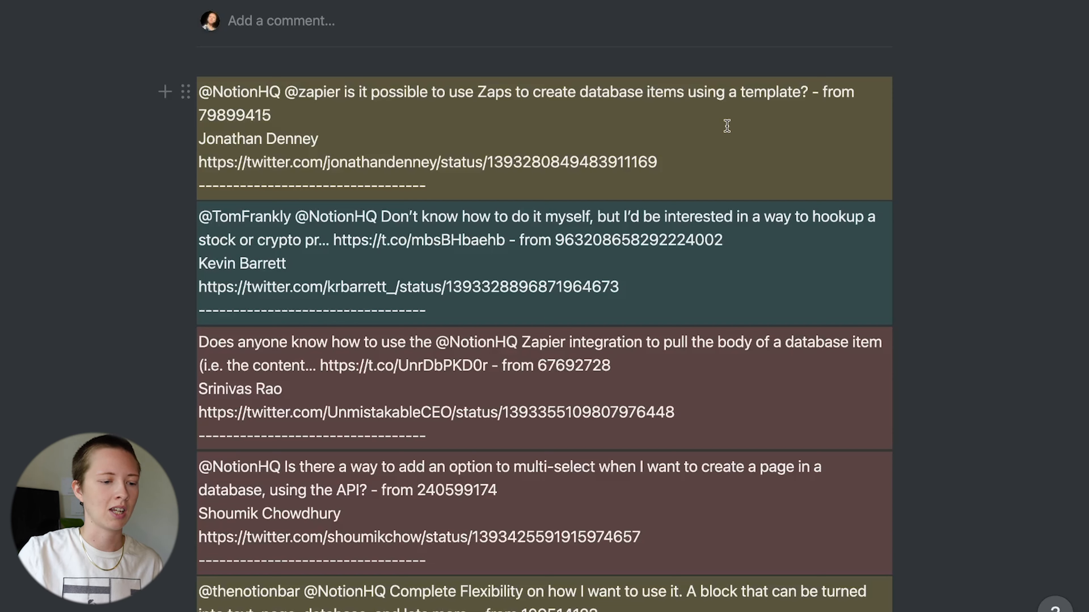
scroll(727, 125, "down", 3)
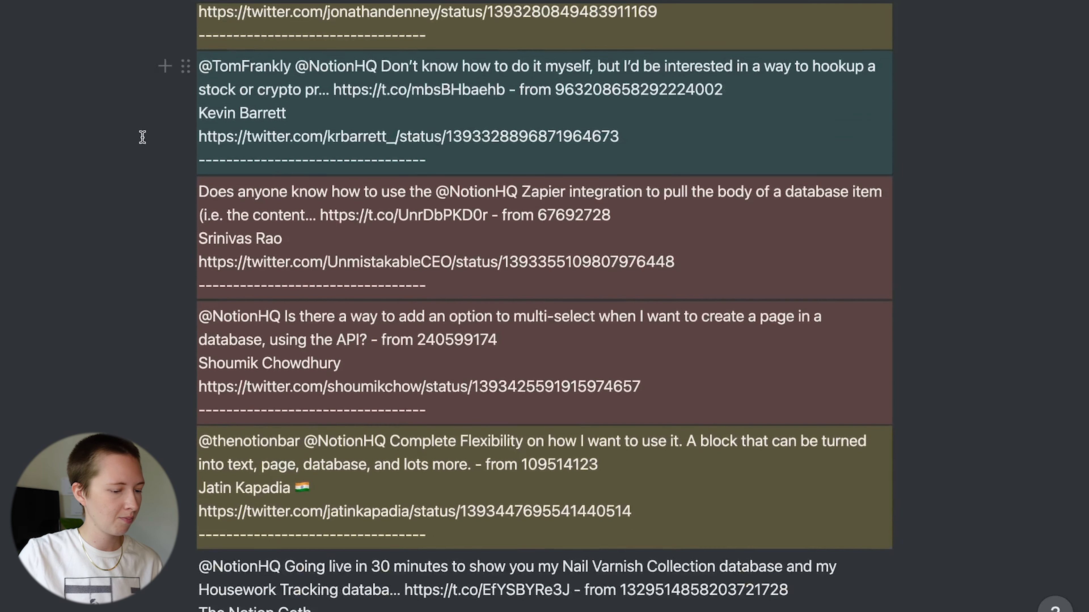
scroll(142, 137, "down", 3)
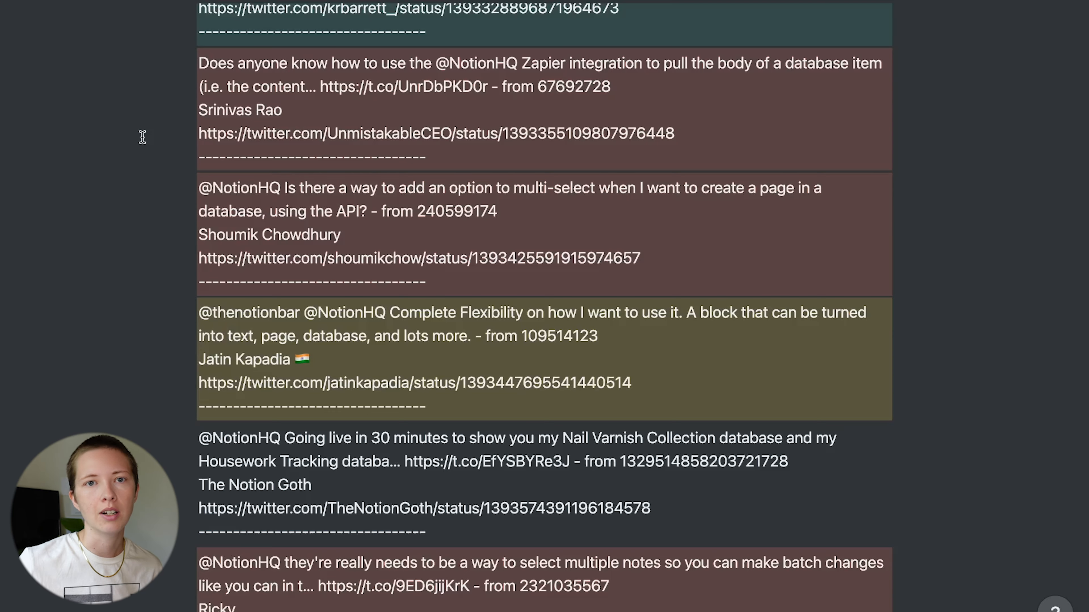
scroll(142, 137, "up", 15)
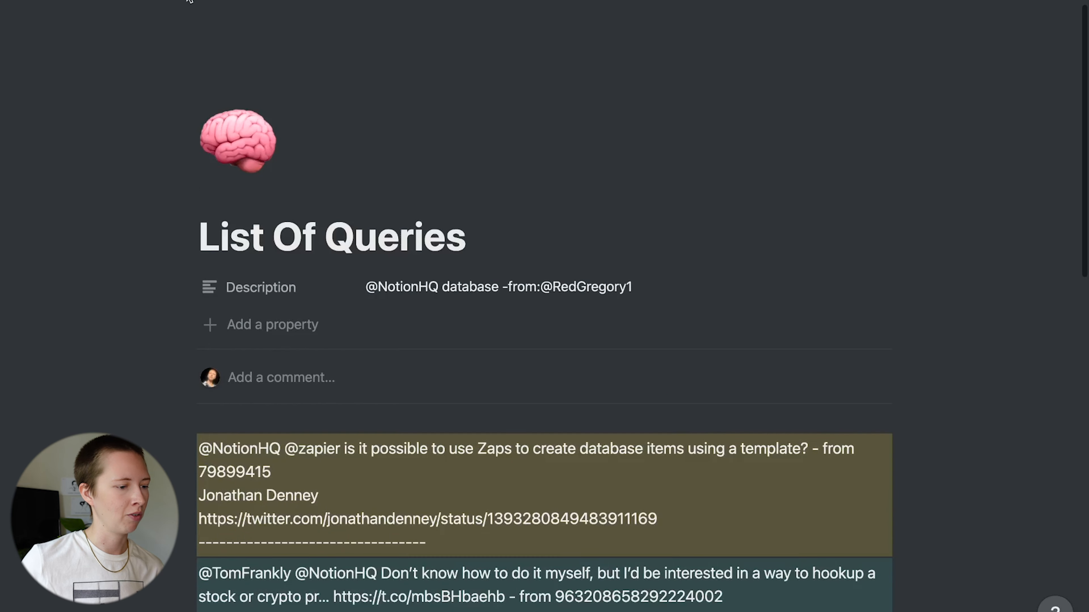
left_click(190, 1)
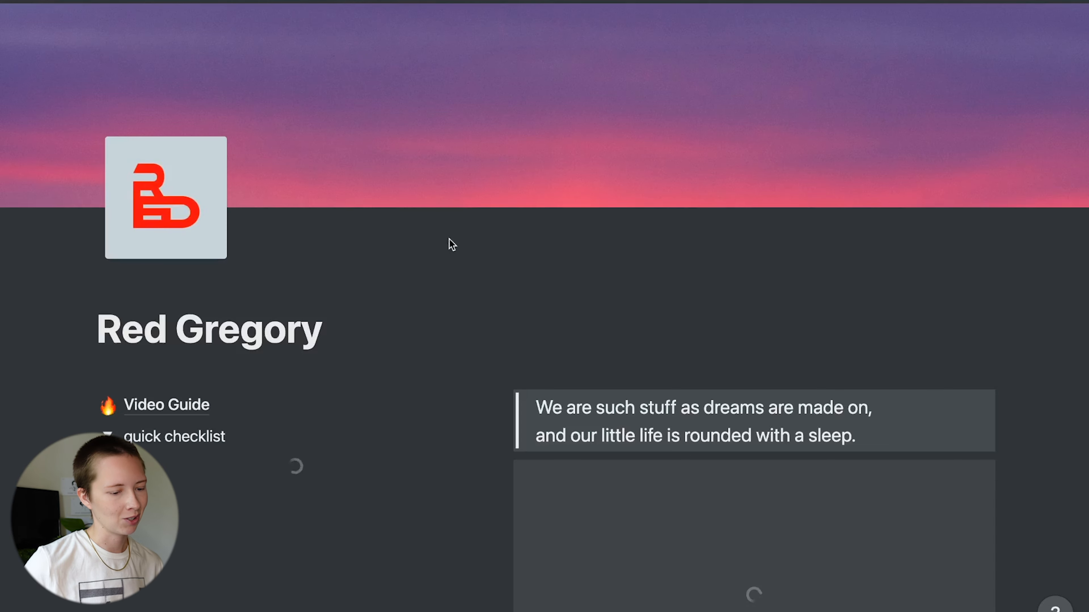
- Scroll down the Red Gregory dashboard and select the video brainstorm reminder item
scroll(453, 244, "down", 5)
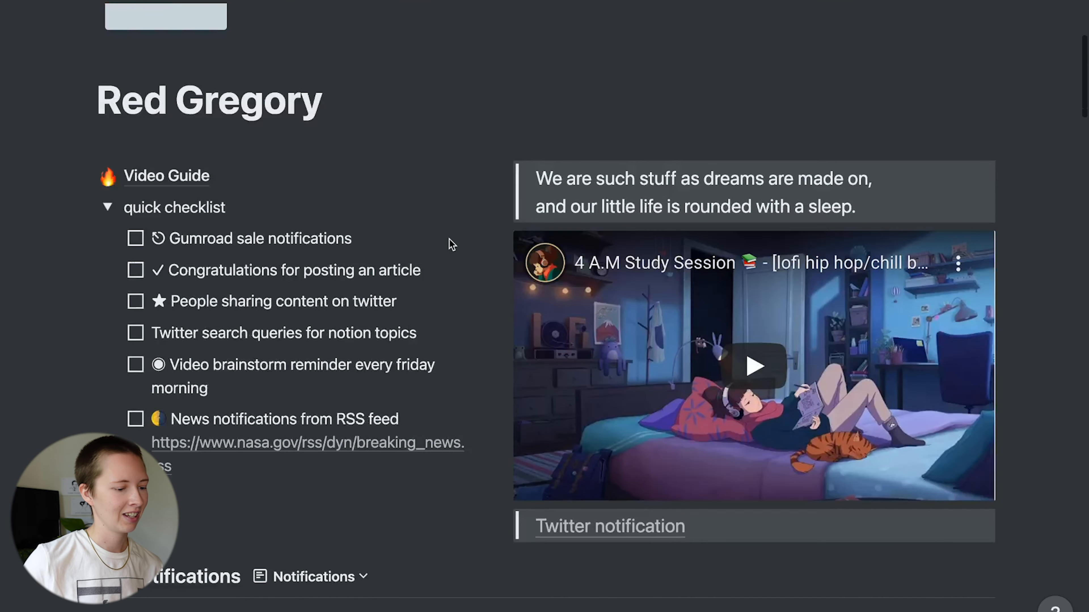
scroll(452, 245, "down", 4)
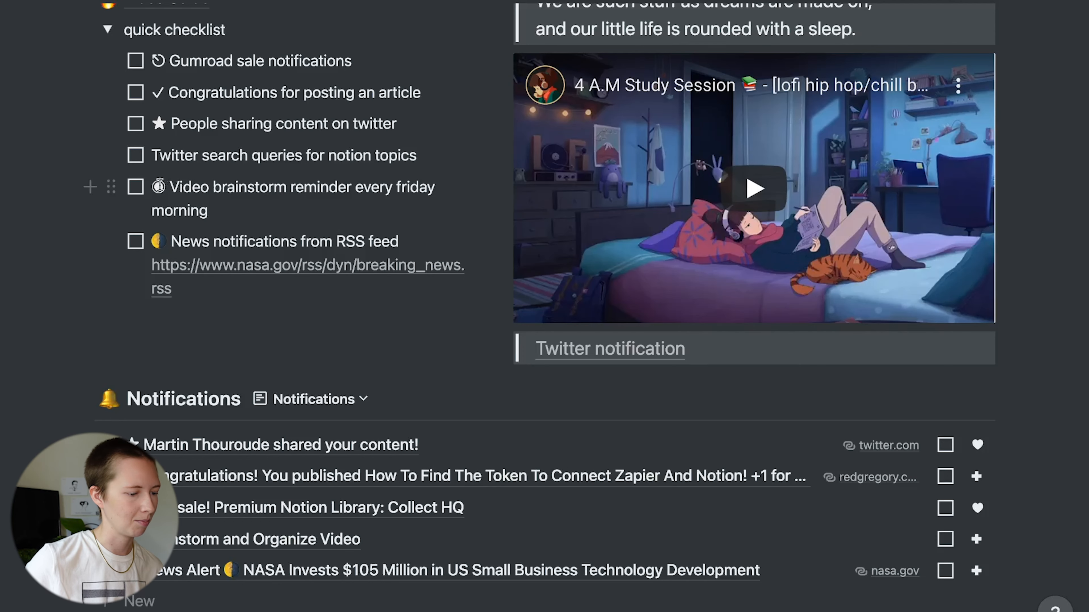
left_click_drag(165, 187, 153, 186)
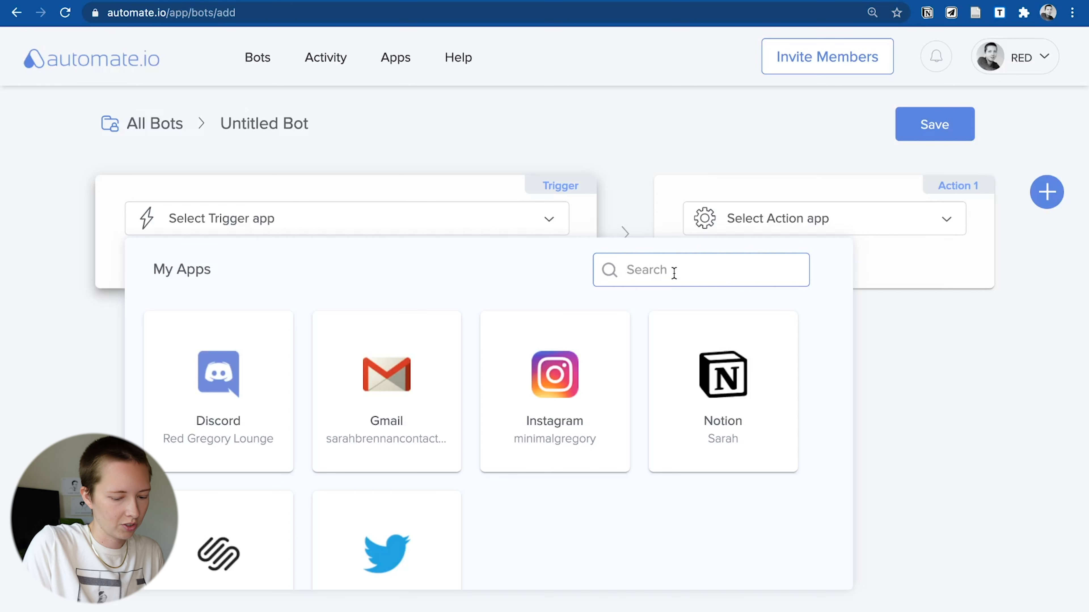
- Use a weekly Timer as the trigger and Notion as the action app
type("timer")
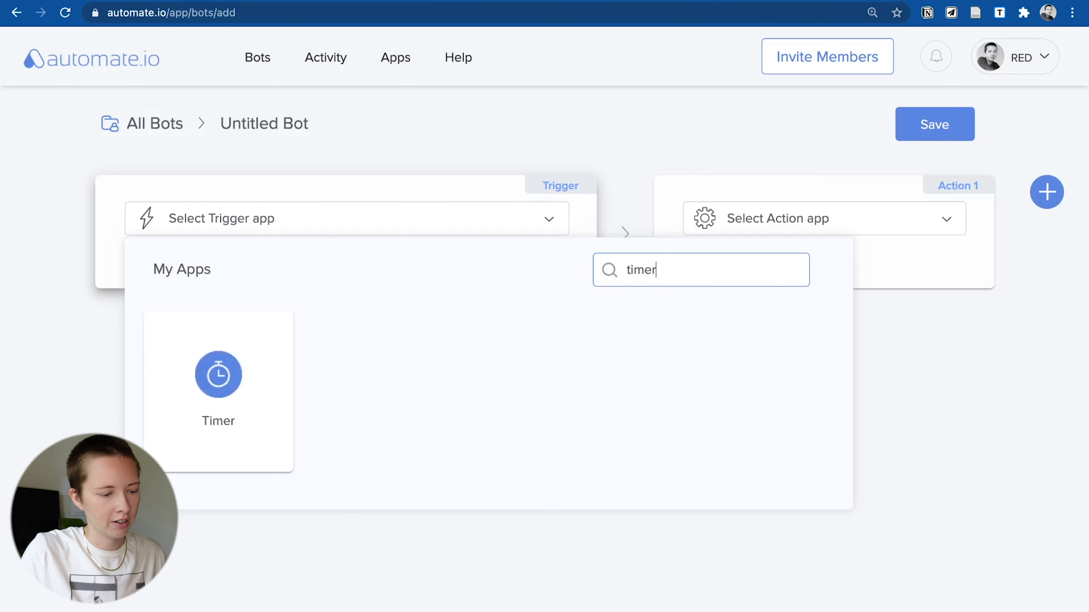
left_click(204, 410)
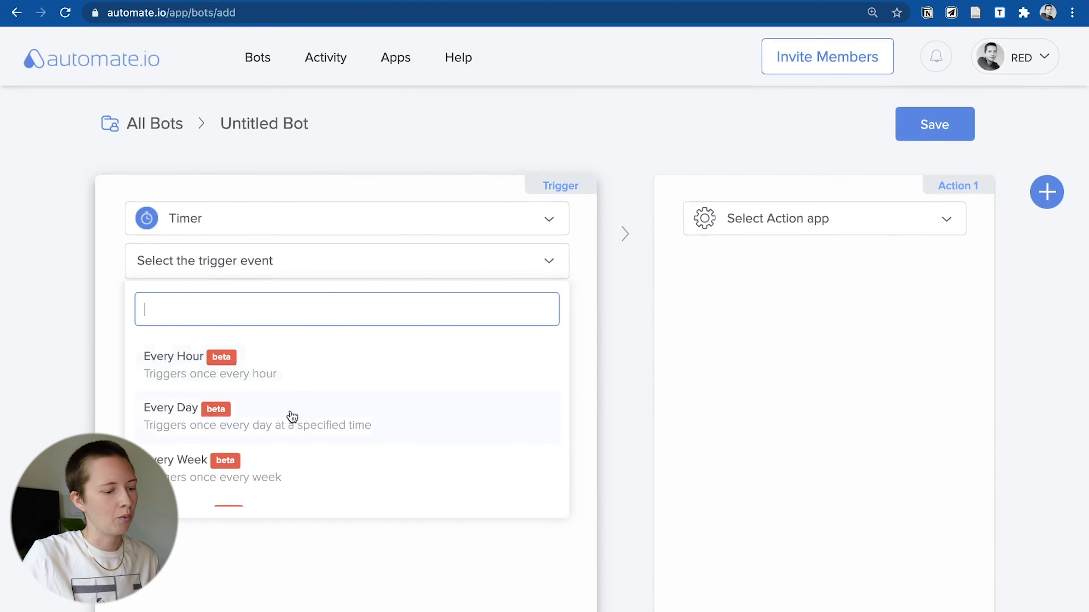
left_click(275, 467)
left_click(973, 429)
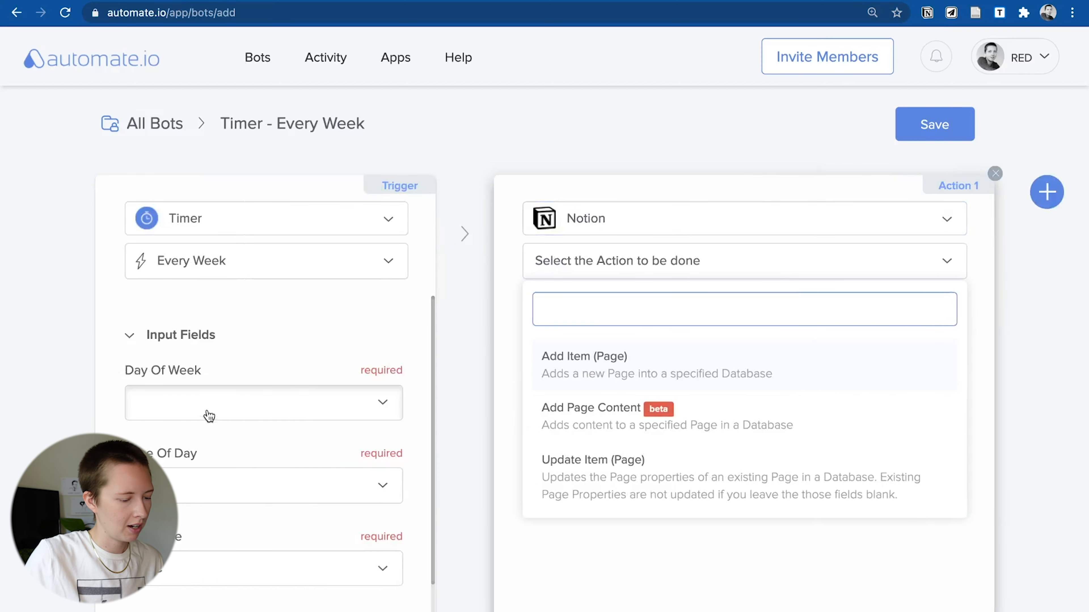
- Schedule the weekly trigger for Friday at 7am, US/Eastern timezone
left_click(210, 416)
scroll(207, 559, "down", 3)
left_click(189, 495)
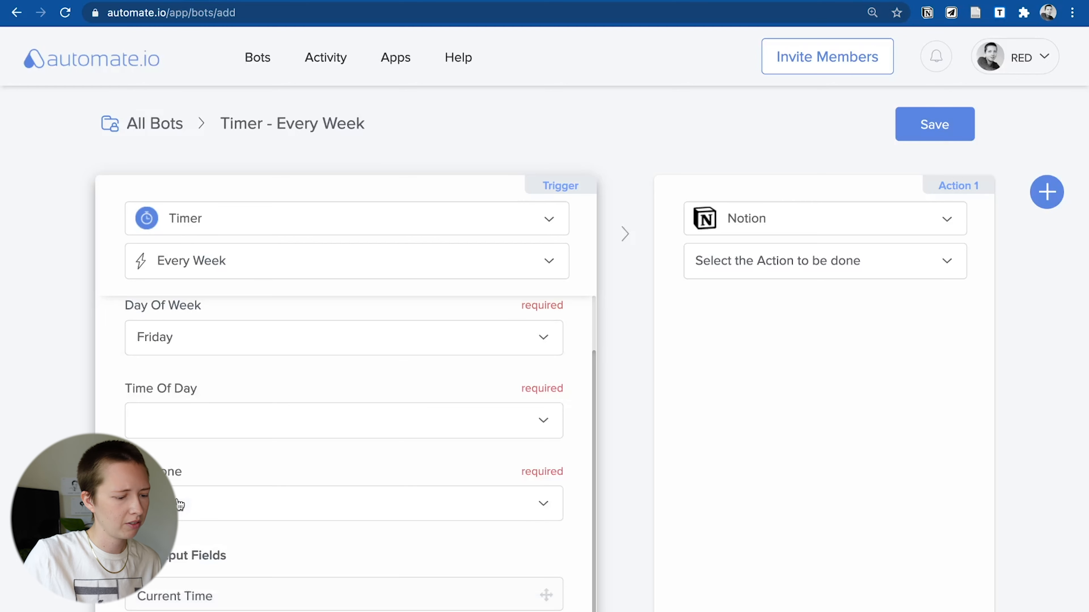
left_click(151, 432)
scroll(241, 596, "down", 10)
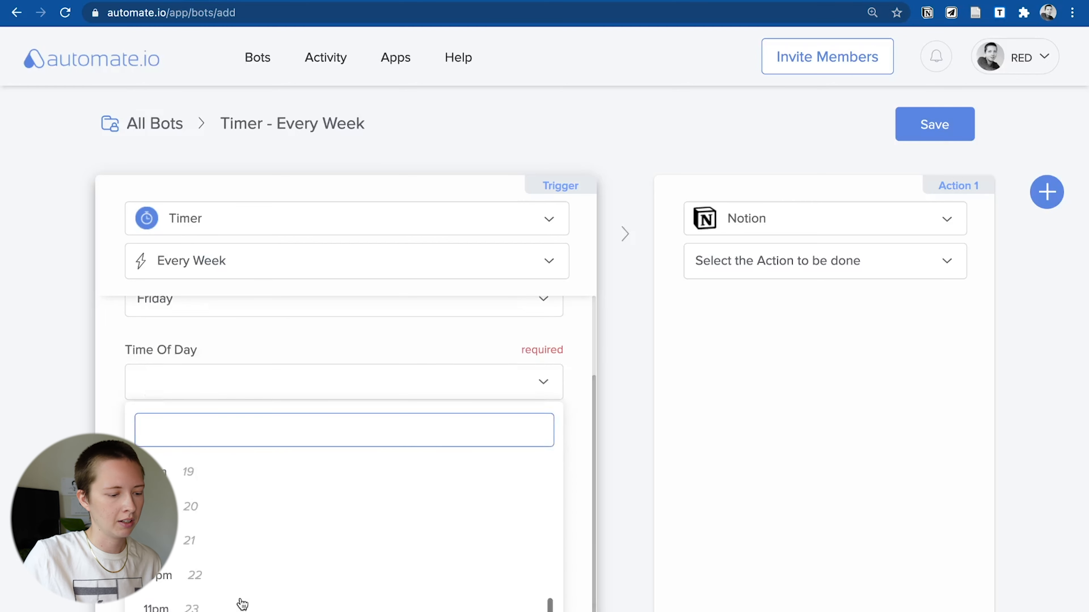
scroll(243, 596, "up", 10)
left_click(157, 598)
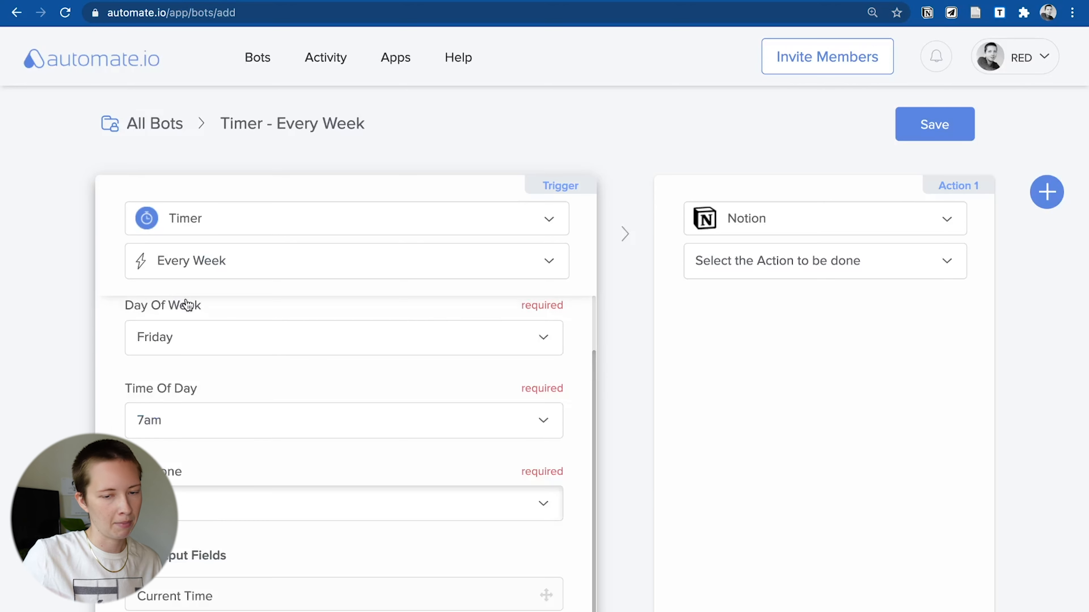
left_click(145, 379)
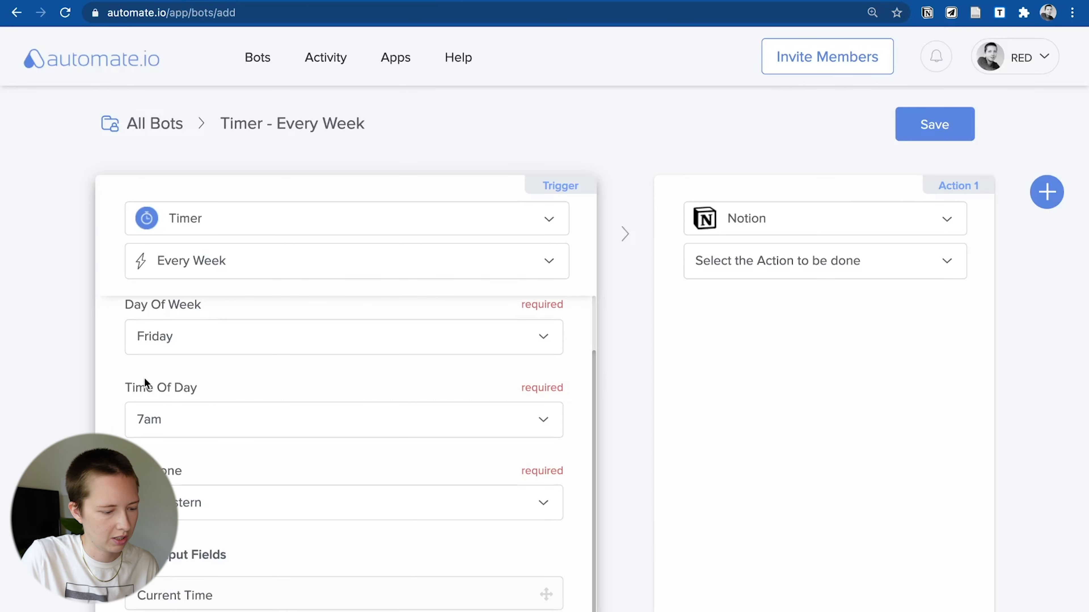
left_click(729, 260)
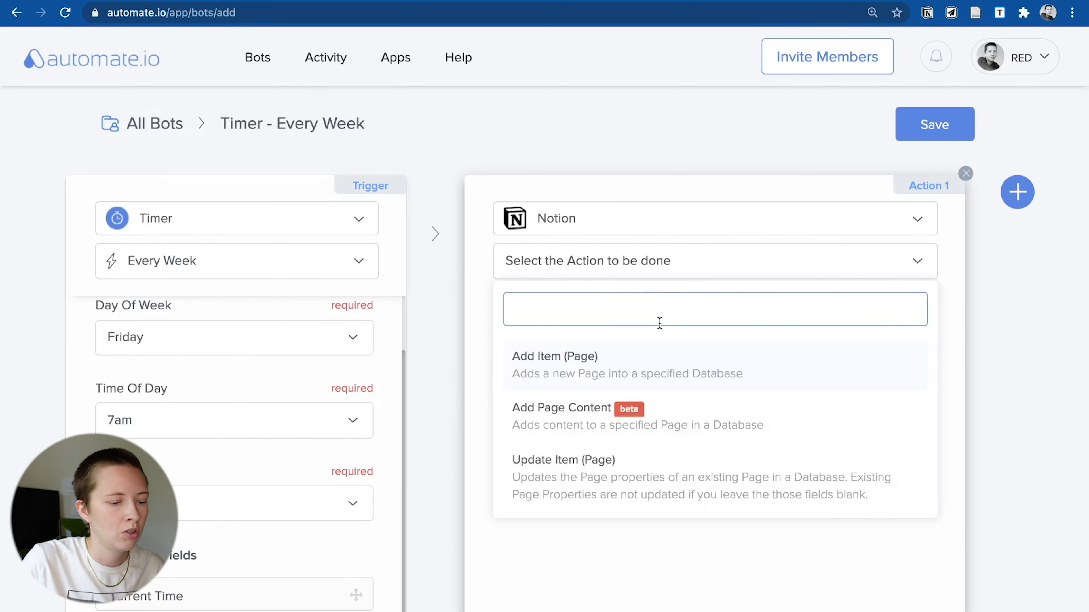
- Have the action add a page to the Notifications database, tagged Reminder
left_click(666, 379)
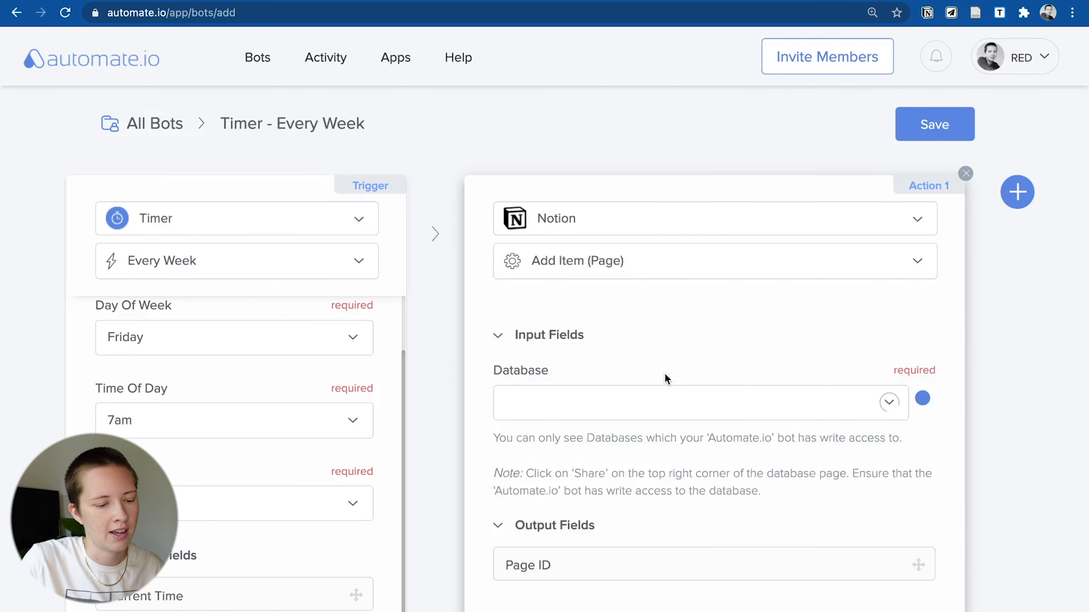
left_click(603, 412)
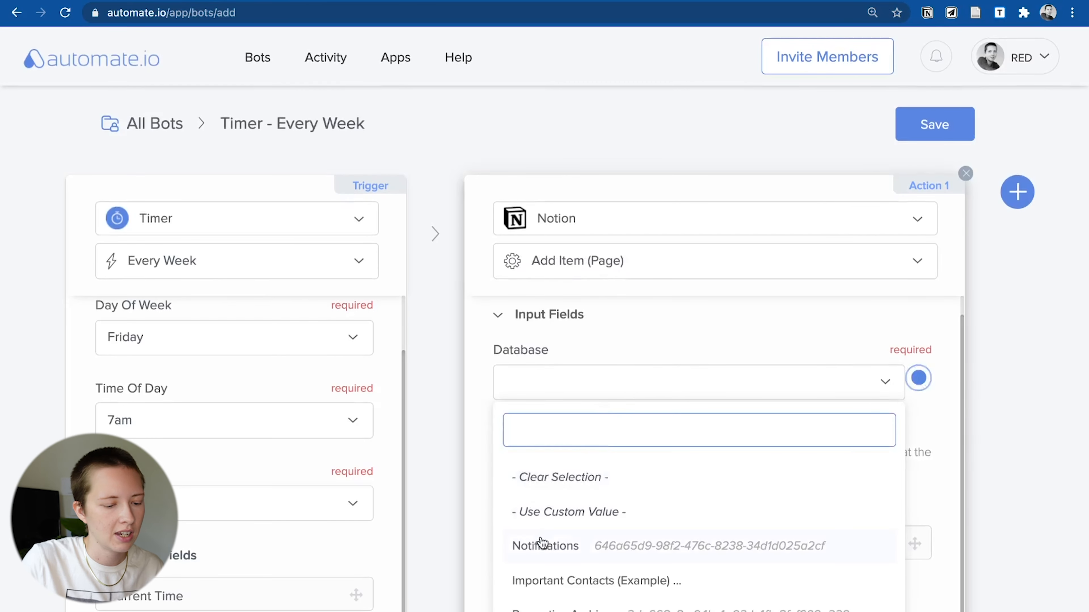
left_click(542, 544)
scroll(541, 520, "down", 5)
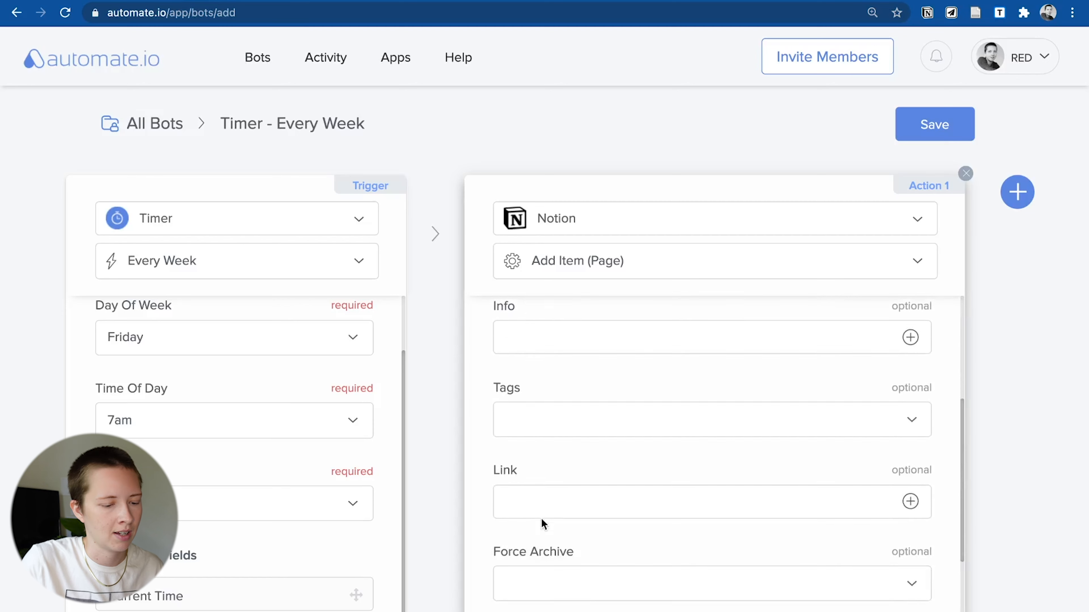
scroll(541, 518, "up", 1)
left_click(541, 366)
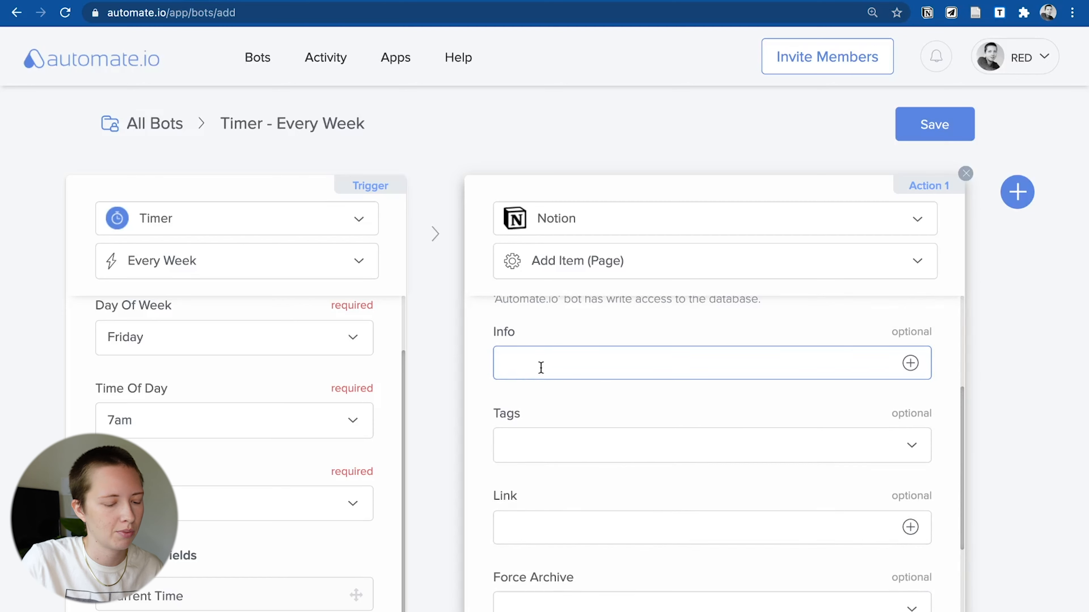
scroll(571, 396, "down", 2)
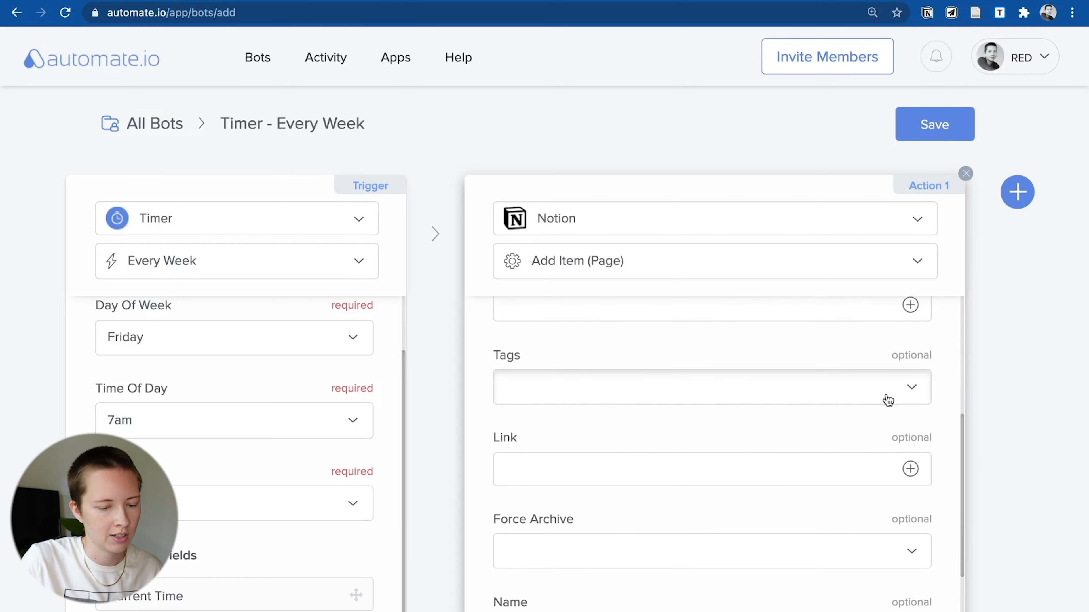
left_click(885, 396)
left_click(552, 526)
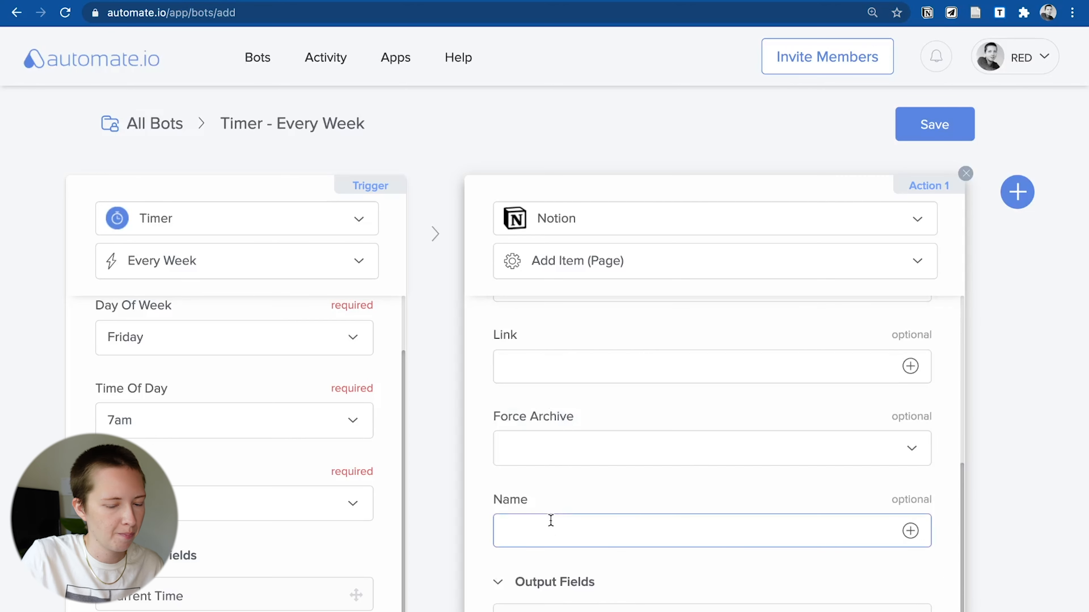
- Name the page '◉ Start brainstorming video idea for Sunday!', then save the bot and switch it on
scroll(551, 520, "down", 1)
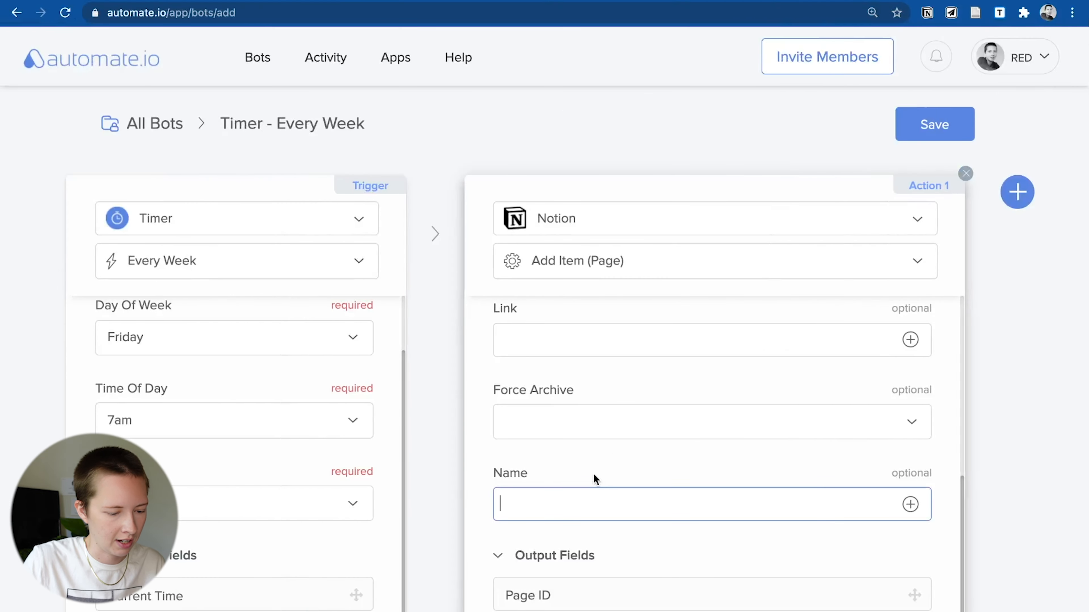
type("⚫")
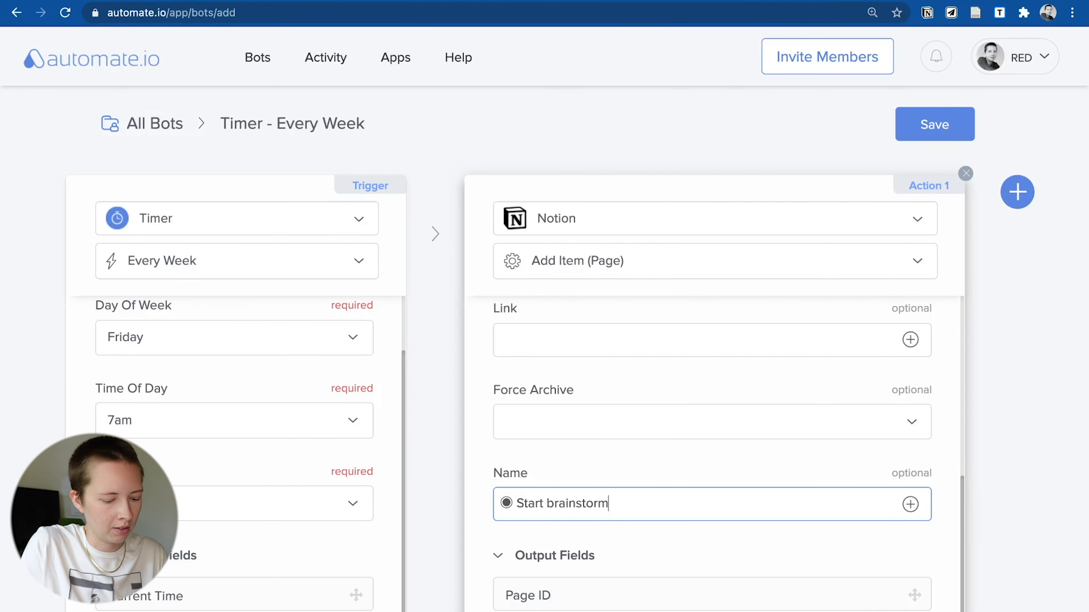
type("idea for Sunday!")
left_click(922, 136)
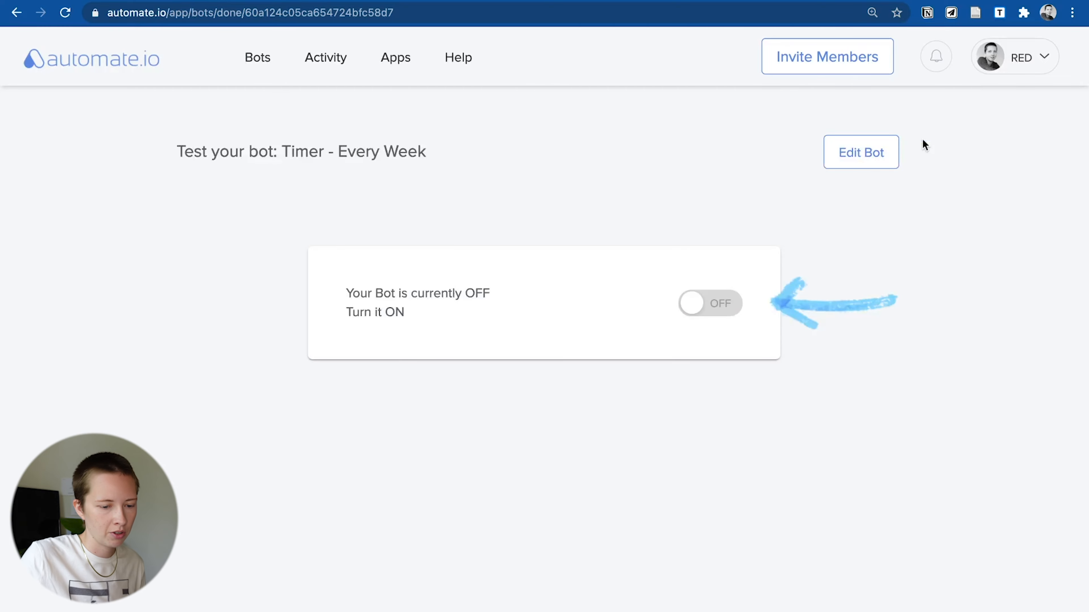
left_click(719, 303)
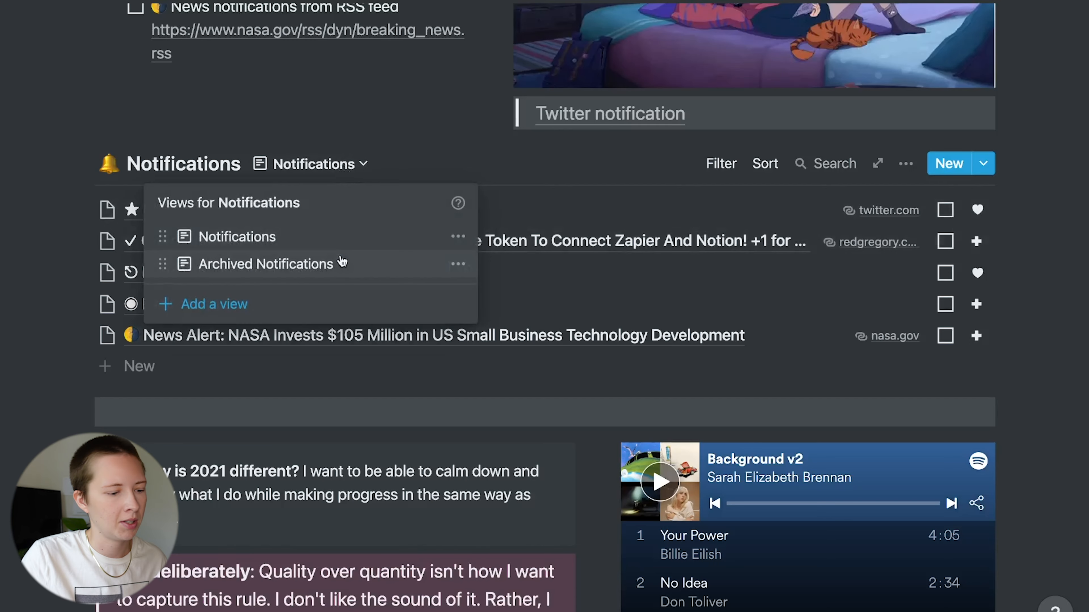
- In Archived Notifications, open the shared-content notification and toggle Force Archive on, then off again
left_click(342, 261)
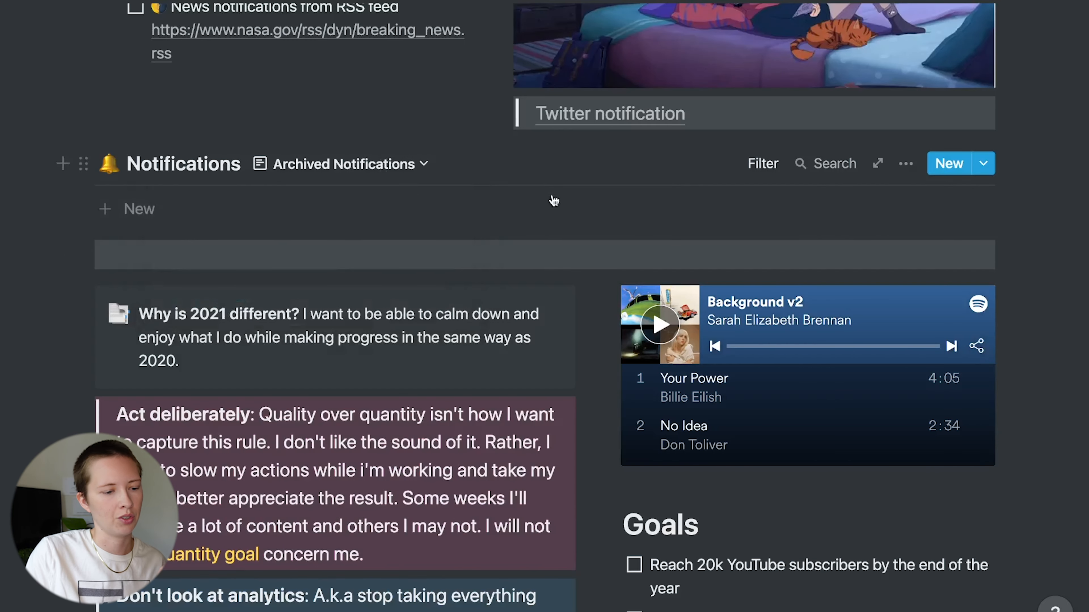
left_click(625, 222)
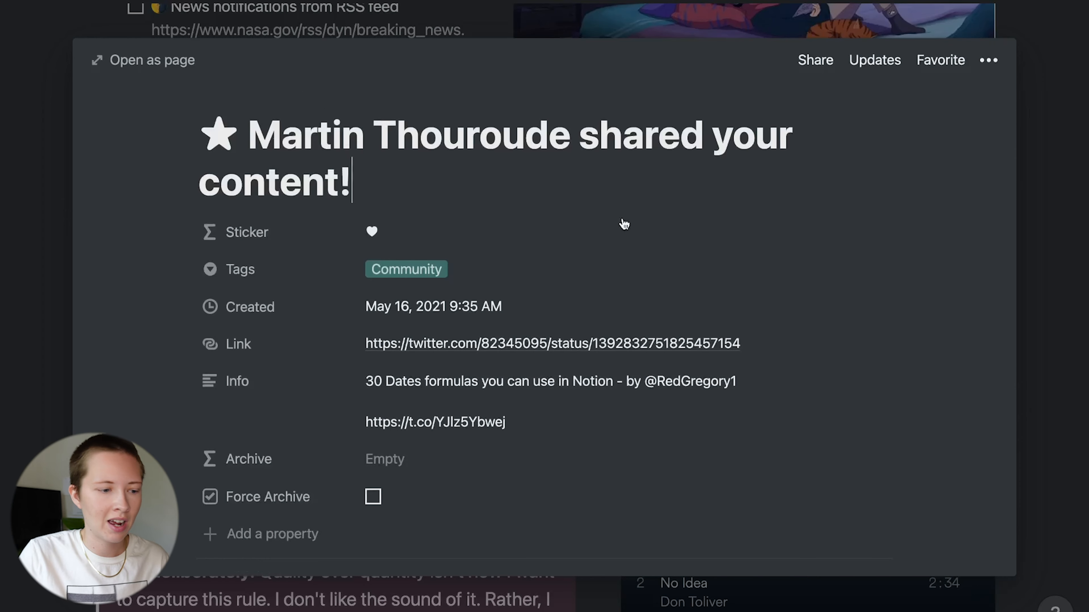
scroll(624, 224, "down", 5)
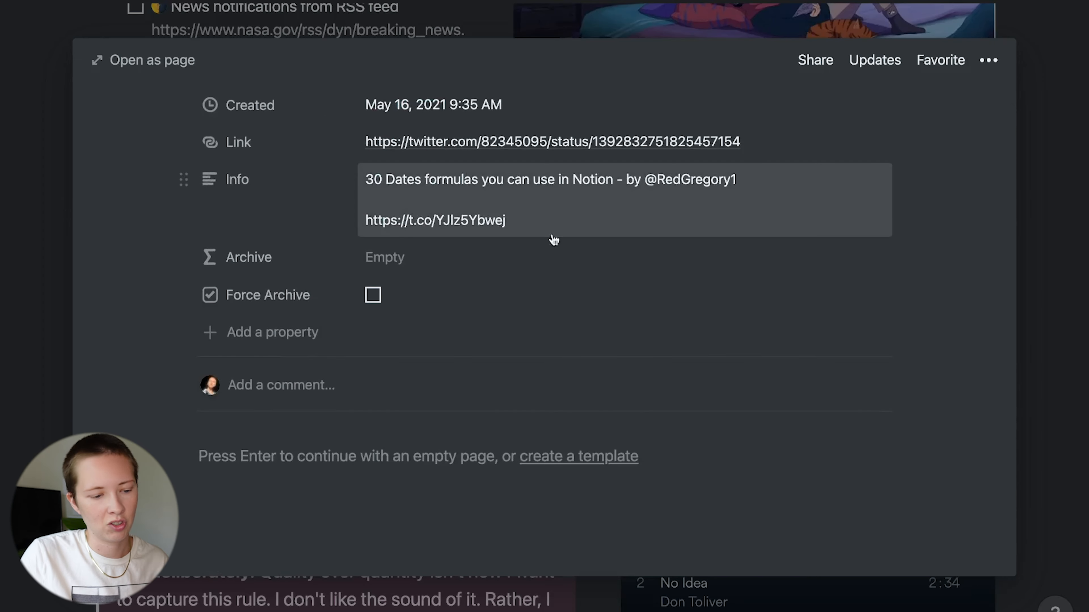
left_click(373, 295)
left_click(373, 295)
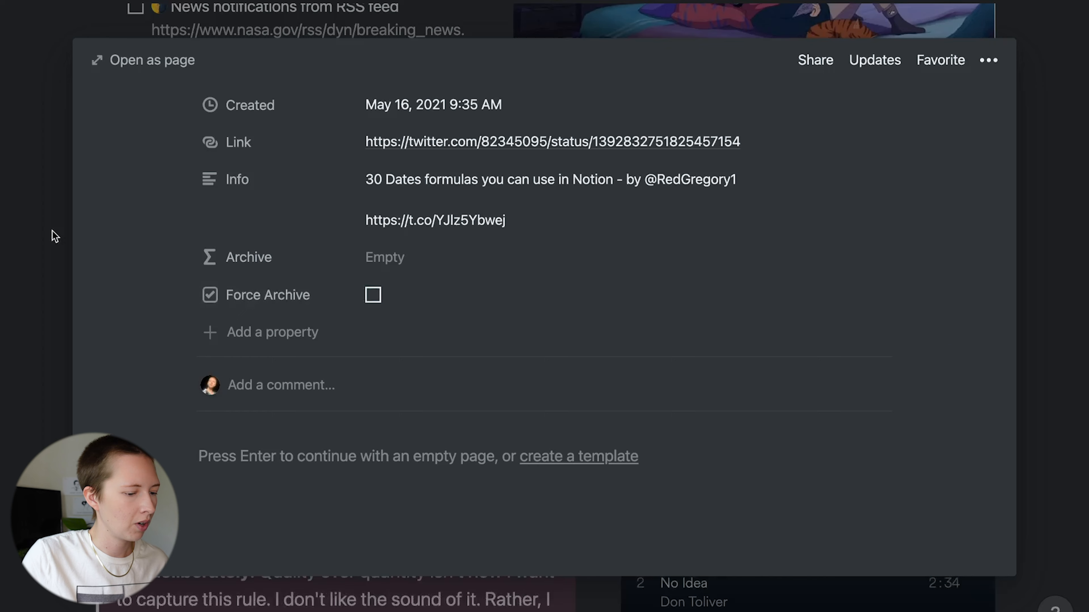
left_click(53, 233)
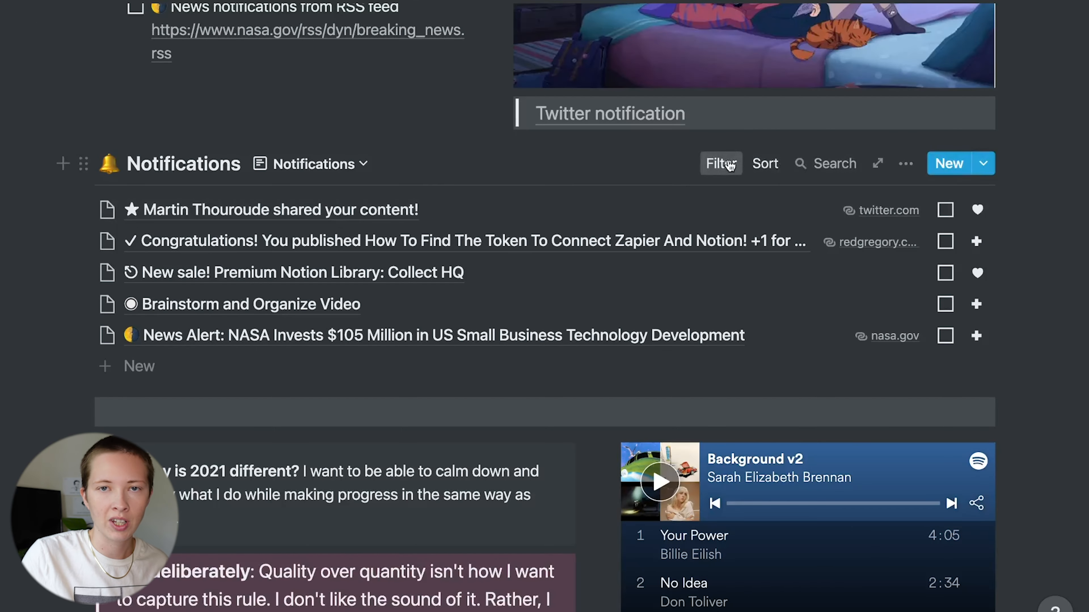
- Review the filter rules of the Notifications and Archived Notifications views
left_click(722, 163)
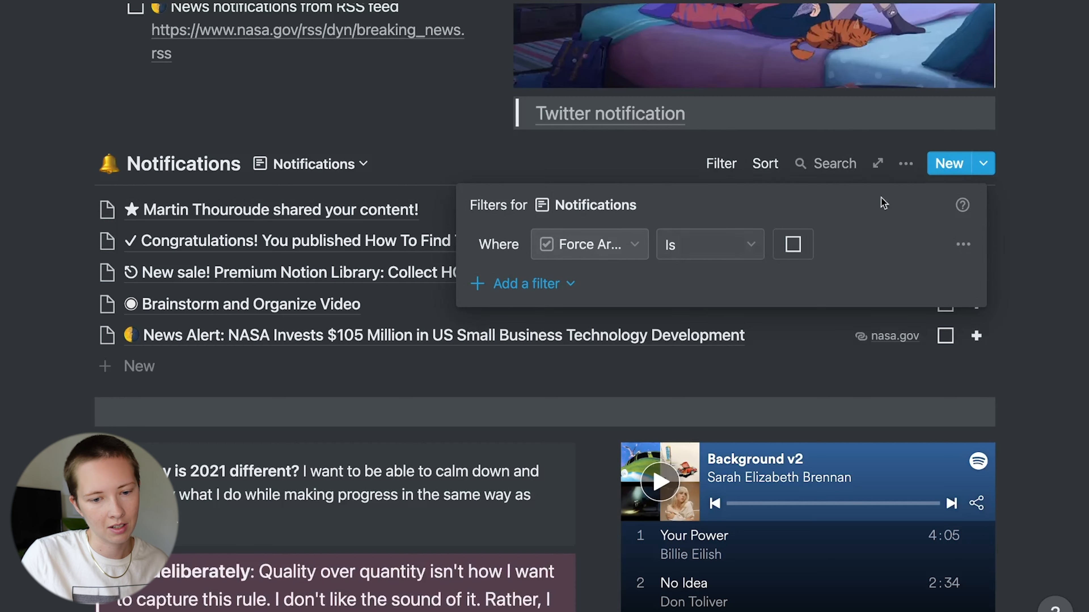
left_click(904, 164)
left_click(904, 167)
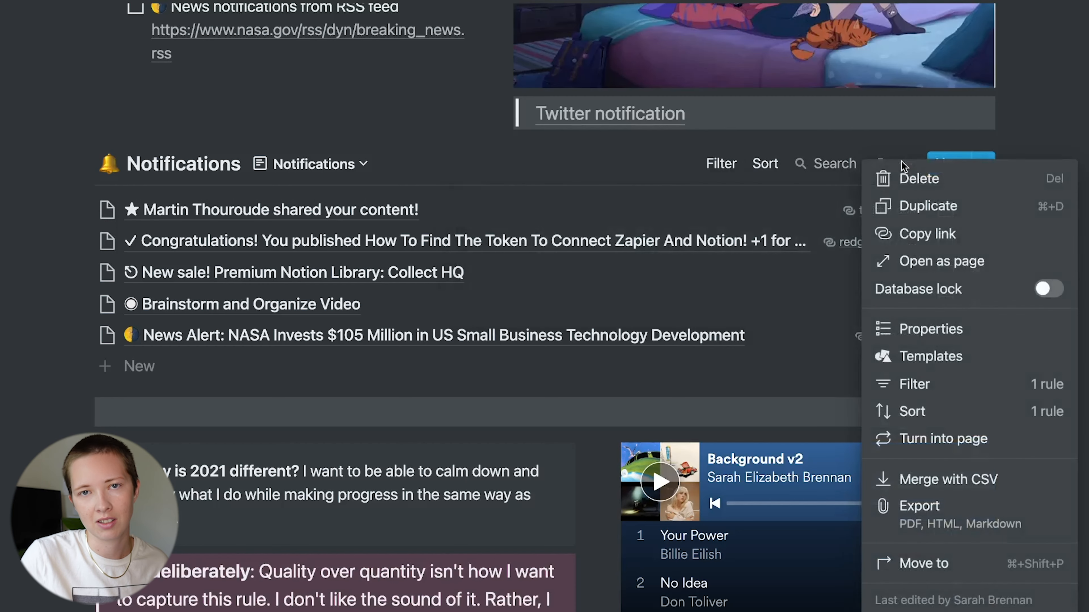
left_click(328, 174)
left_click(328, 174)
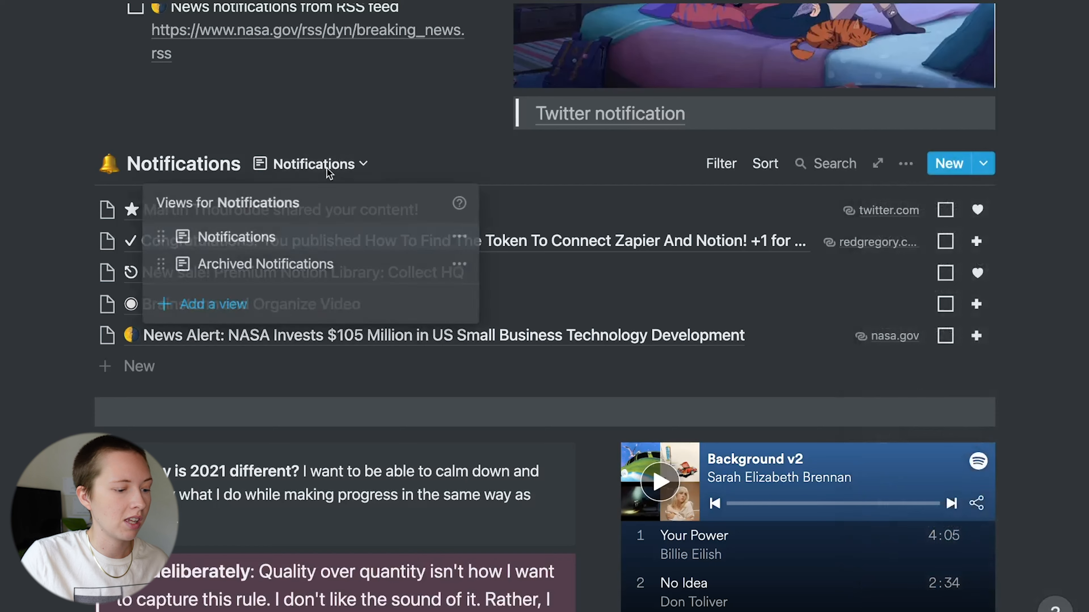
left_click(322, 262)
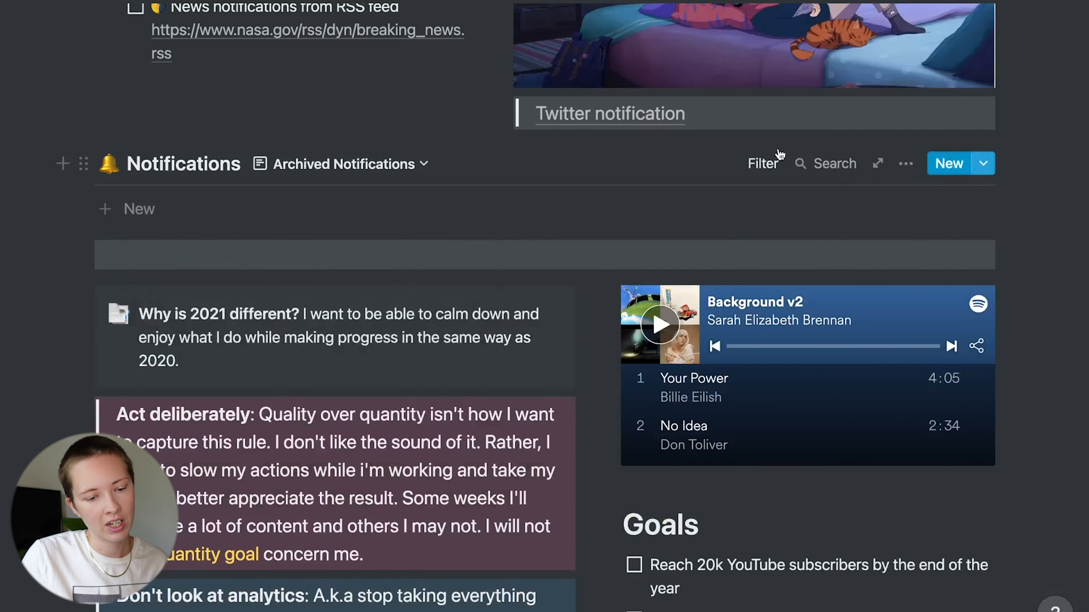
left_click(768, 164)
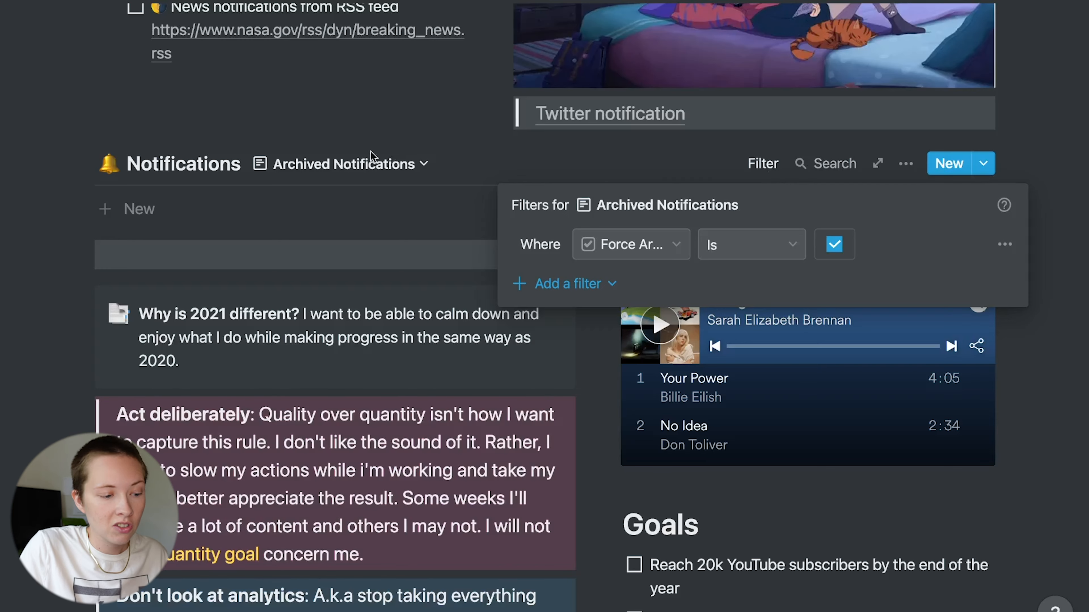
left_click(321, 169)
- Reopen the shared-content notification from the Notifications view and scroll down to its Archive property
left_click(280, 239)
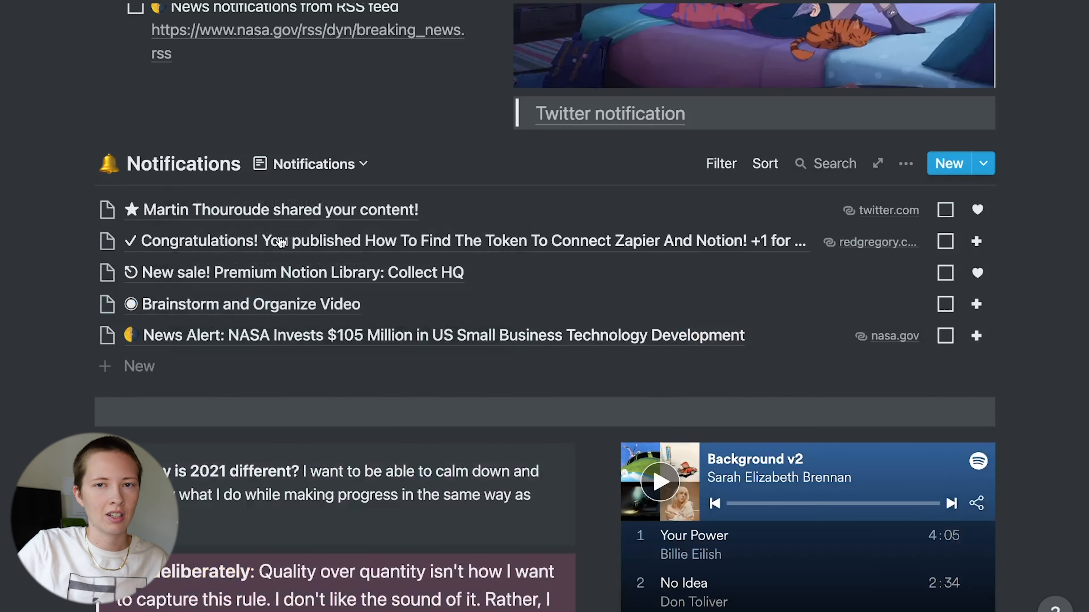
left_click(256, 210)
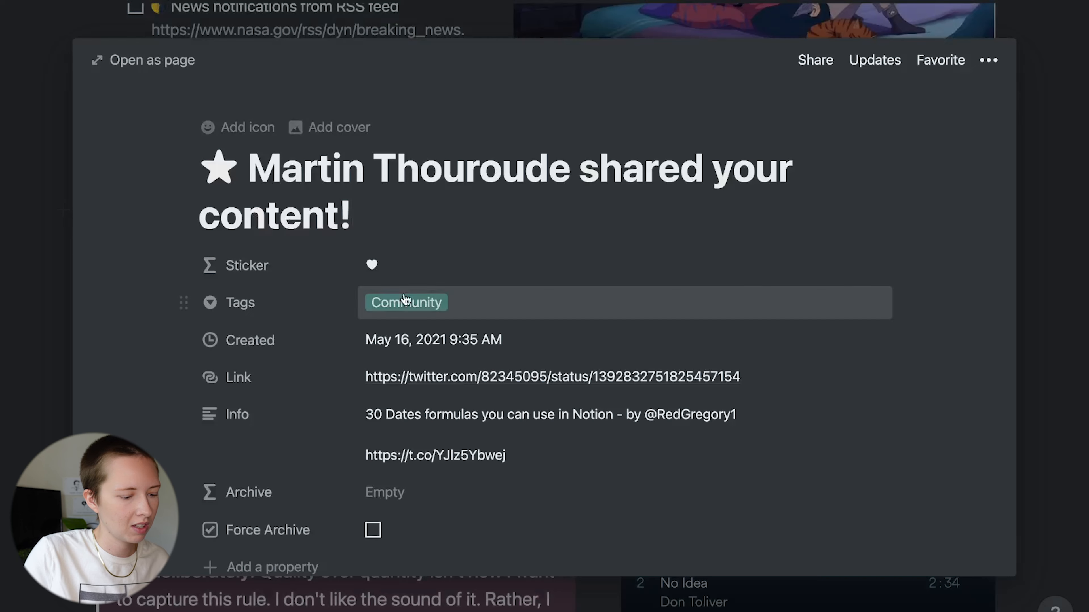
scroll(399, 300, "down", 8)
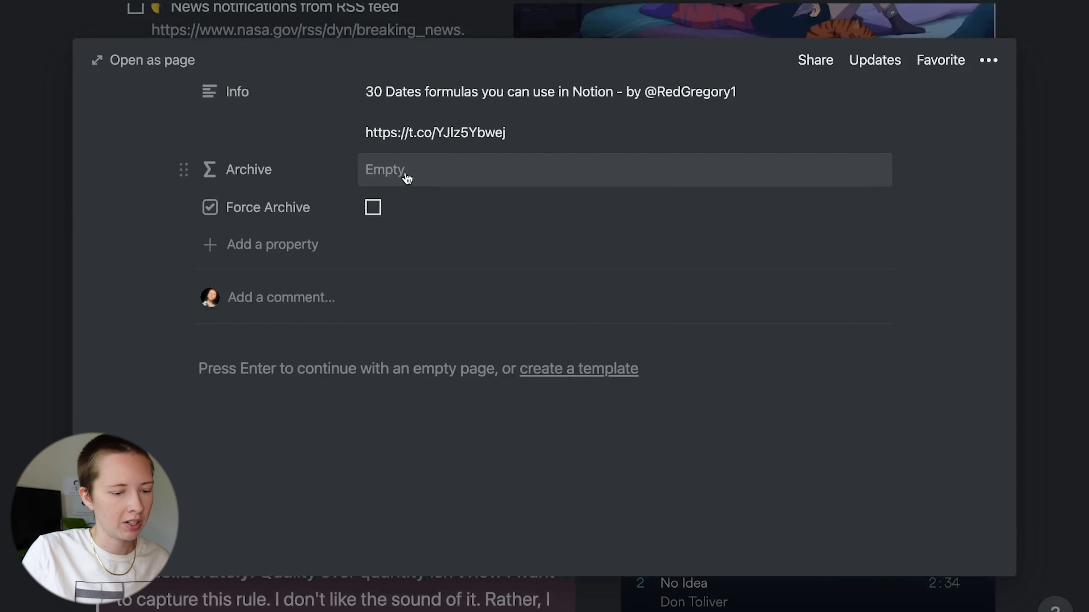
- Set the Archive formula to dateBetween(now(), prop("Created"), "days") > 0
left_click(406, 178)
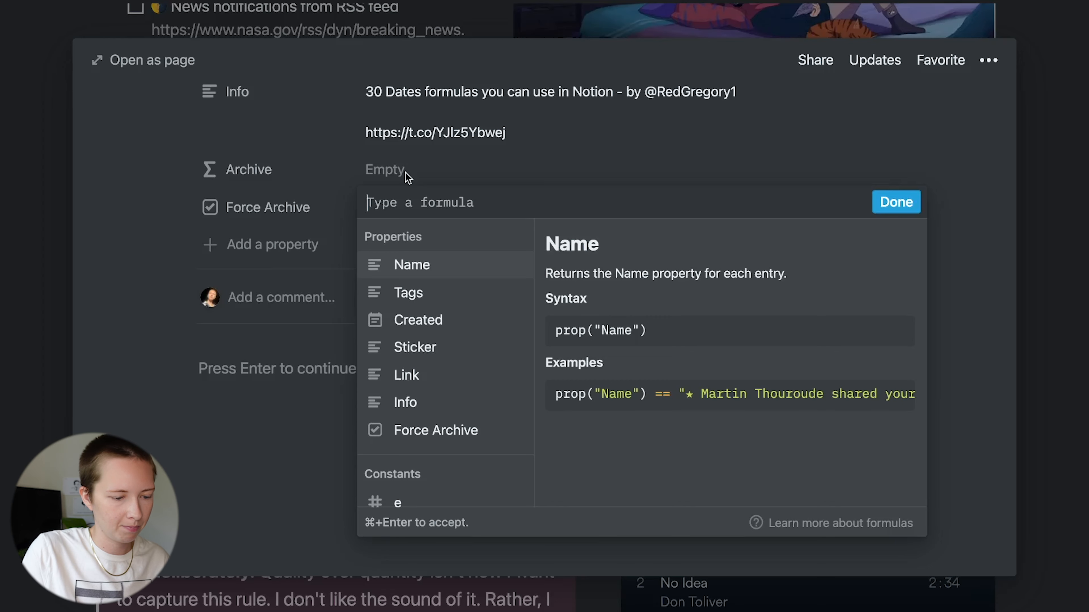
type("dateBetween(now")
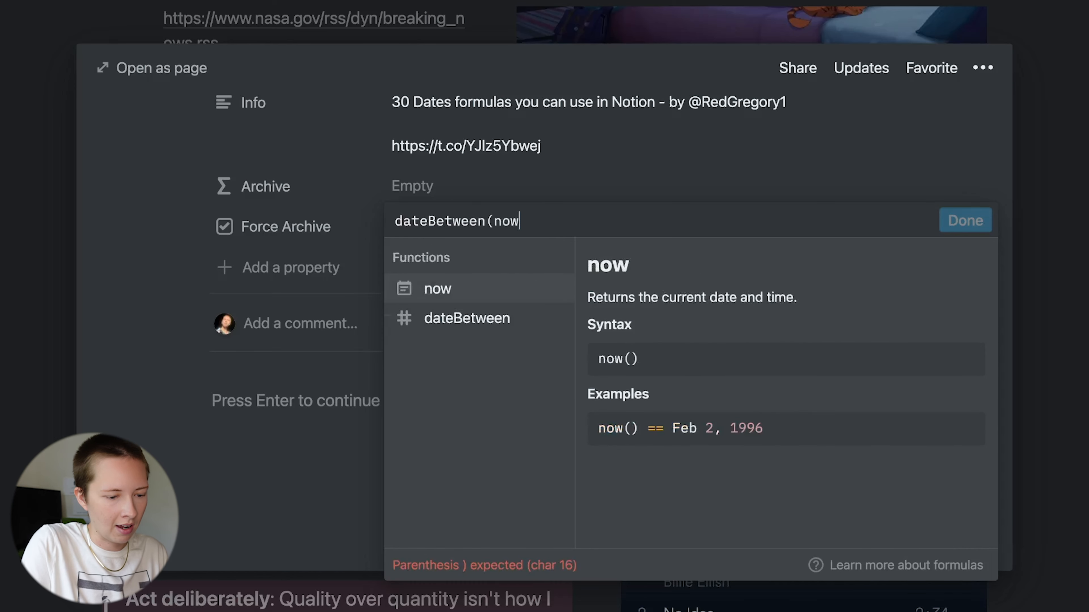
type("(),")
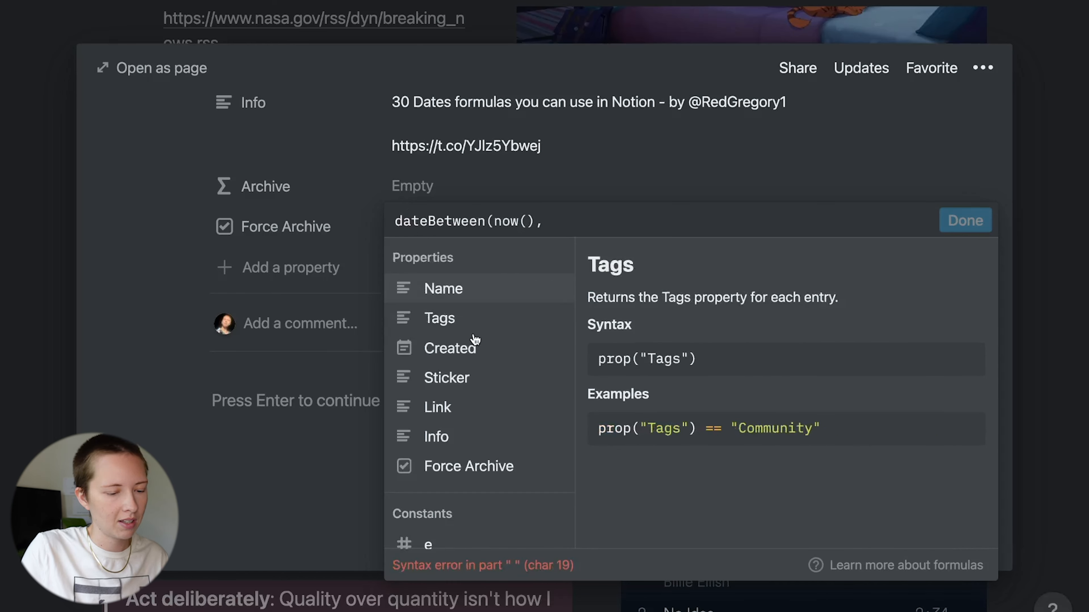
left_click(485, 363)
type(", ")
type("\"day")
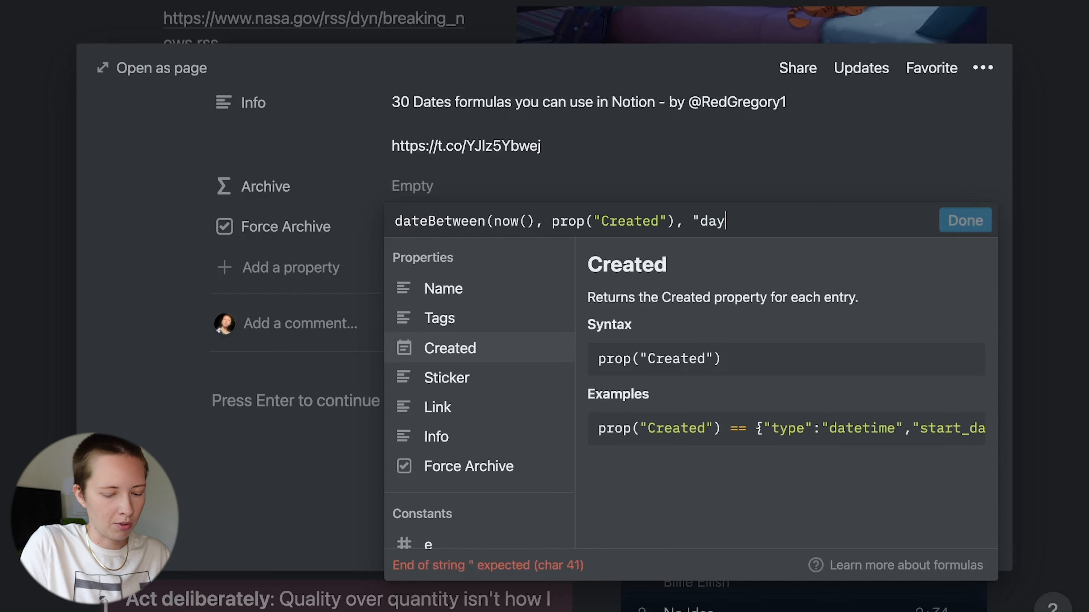
type("s\") > 0")
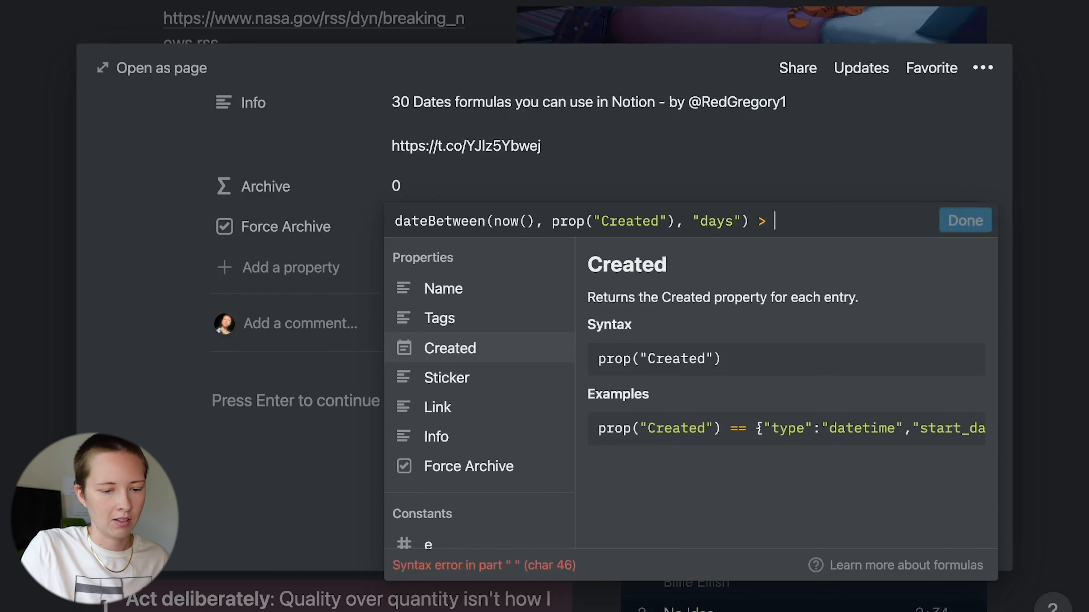
left_click(950, 225)
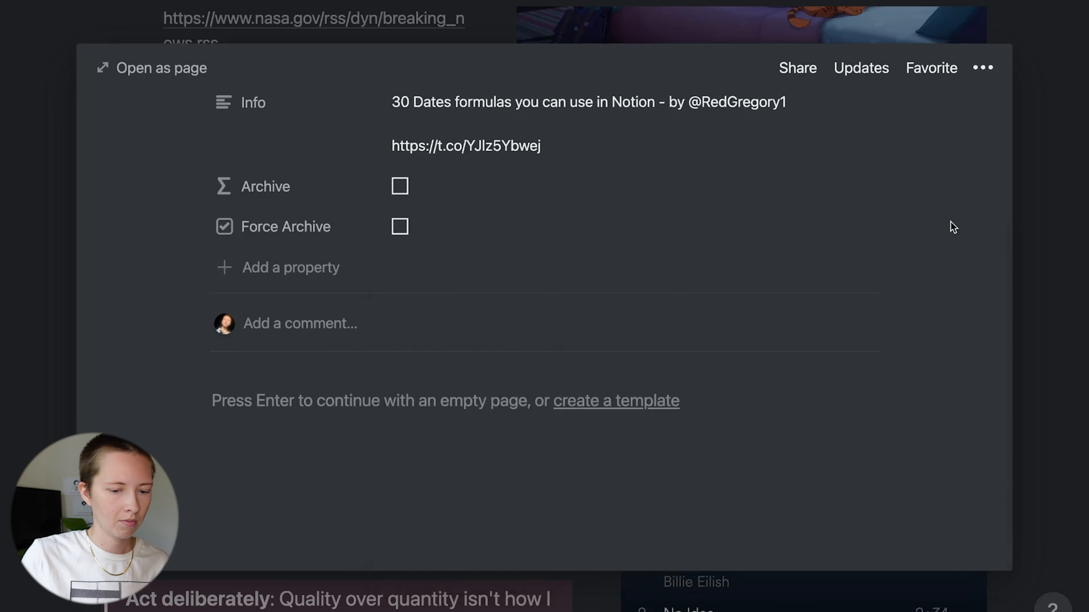
- Close the notification page and switch to the Archived Notifications view
left_click(1048, 251)
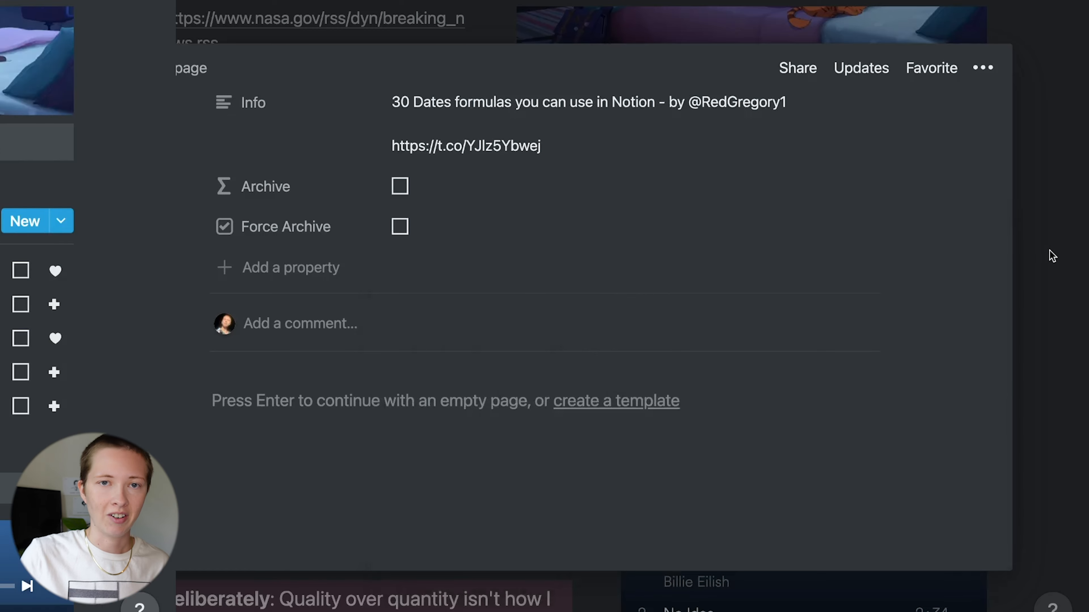
scroll(1050, 253, "up", 2)
left_click(339, 220)
left_click(329, 328)
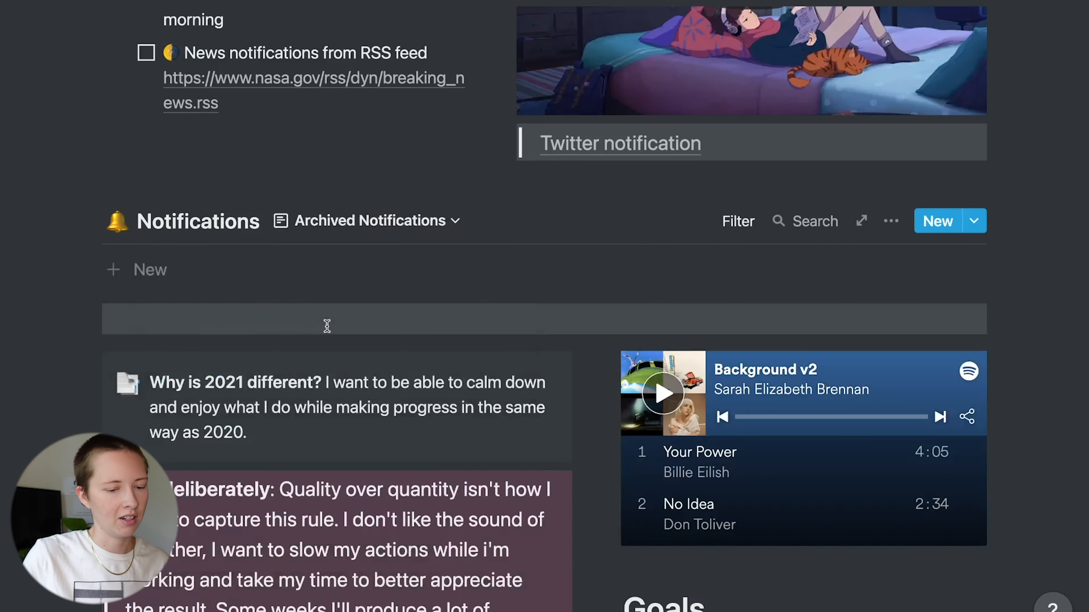
- Compare both views' filter rules, returning to the Notifications view with five active entries
left_click(748, 222)
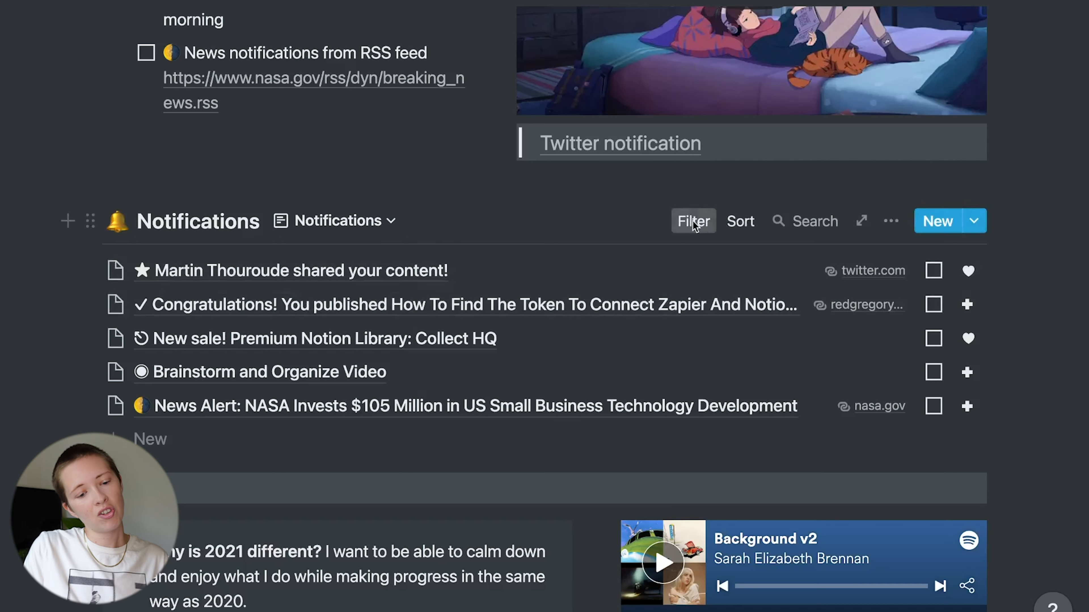
left_click(693, 222)
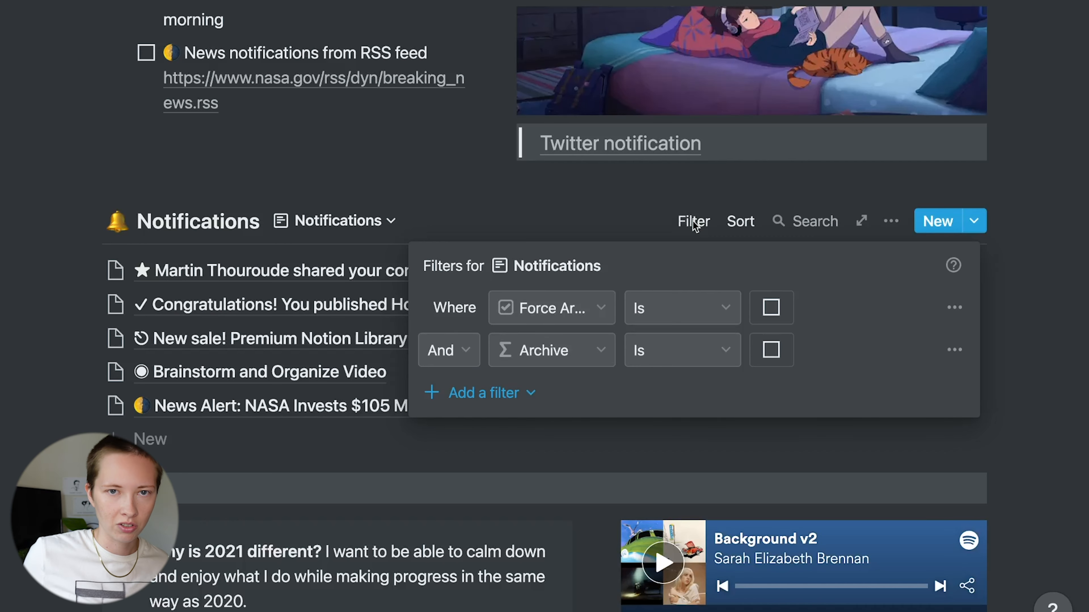
left_click(305, 146)
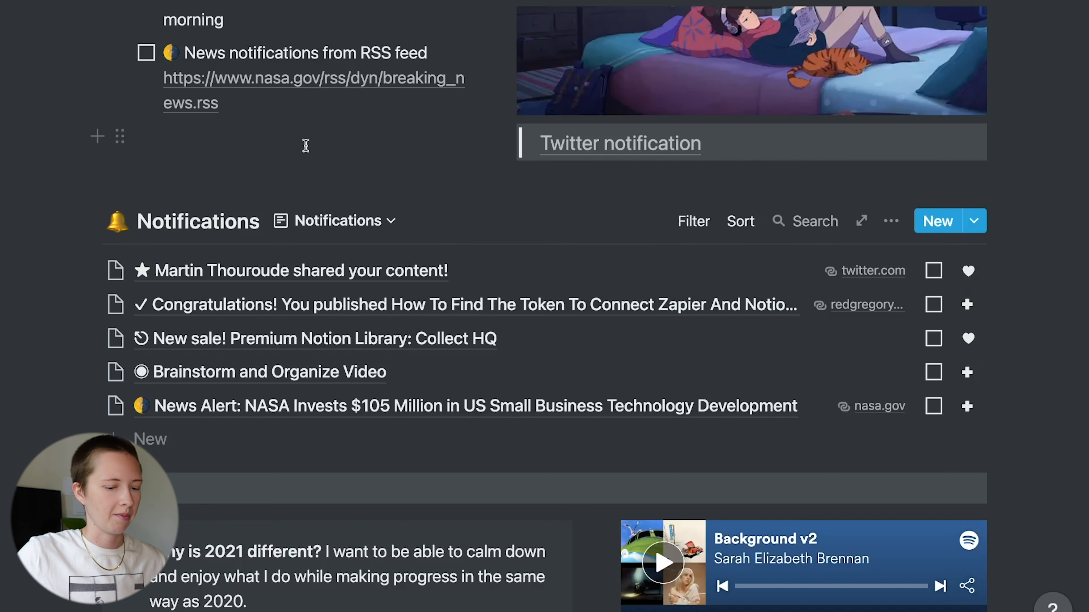